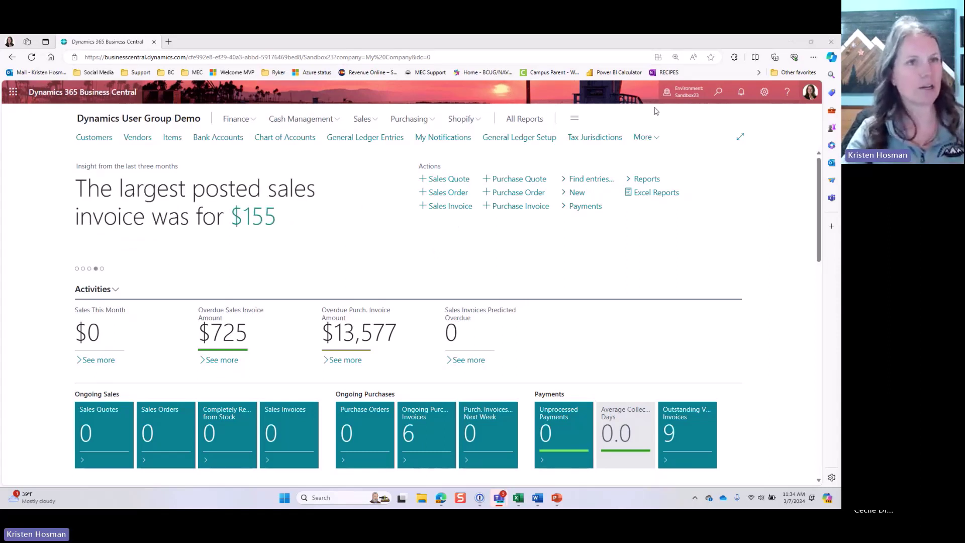
Step: Start a purchase invoice for vendor 30000 Dynamics User Group and enter the vendor invoice number
{"action": "left_click", "coordinate": [678, 99]}
{"action": "left_click", "coordinate": [677, 99]}
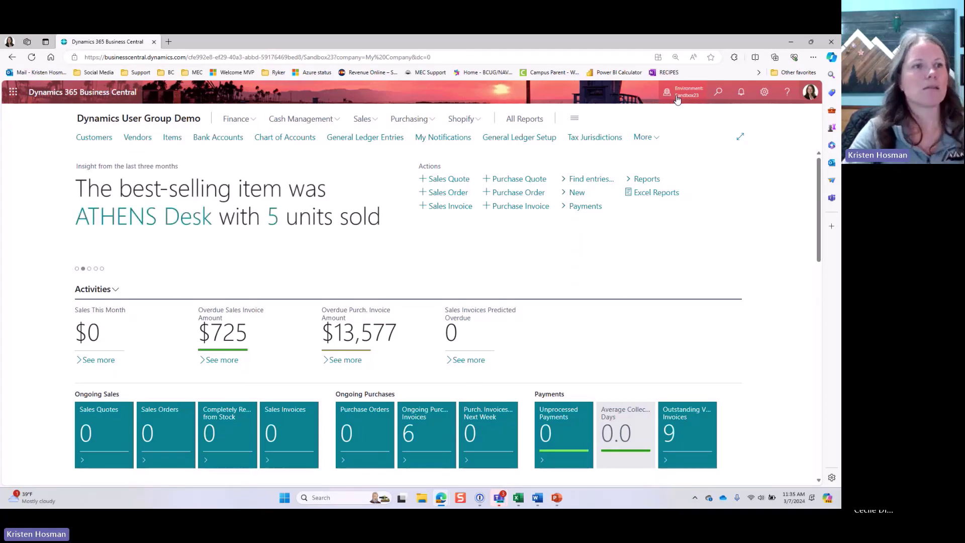
{"action": "left_click", "coordinate": [509, 207]}
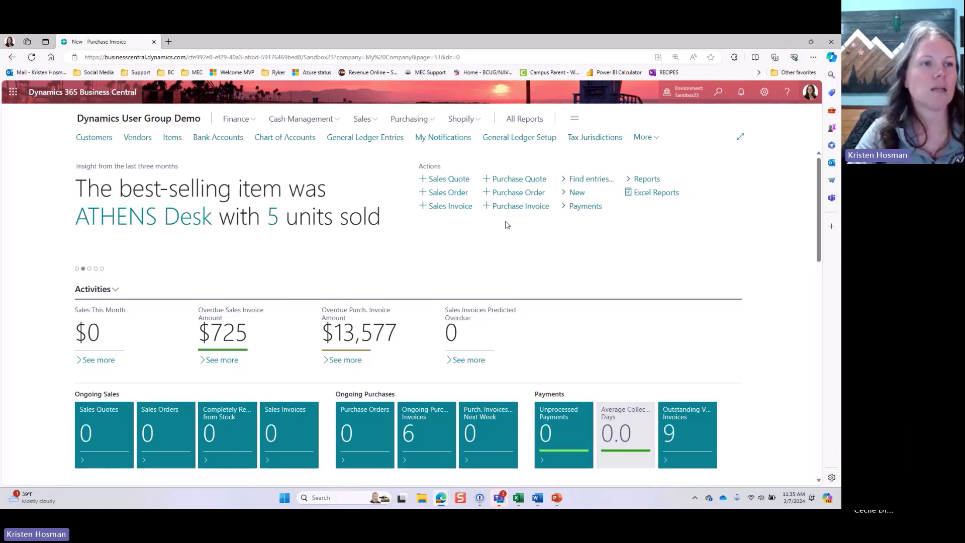
{"action": "left_click", "coordinate": [391, 235]}
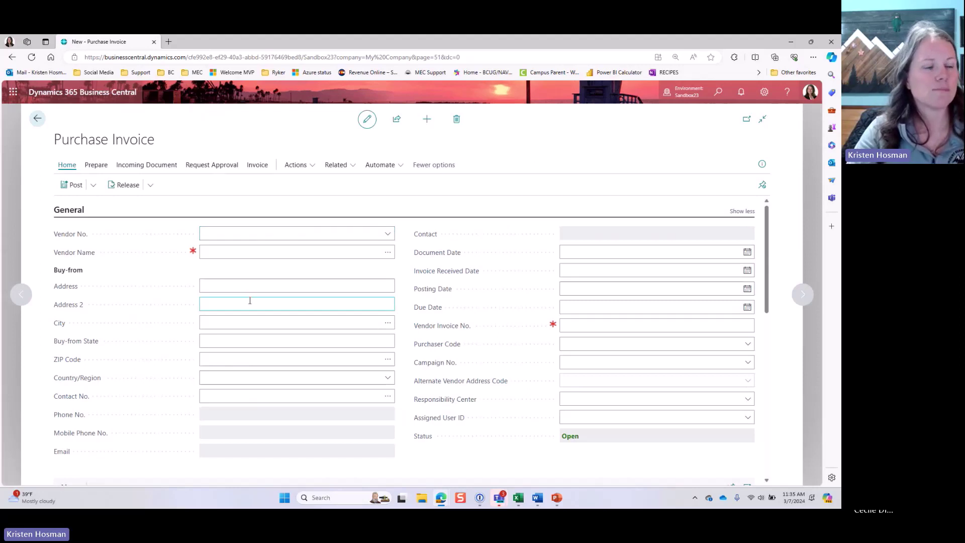
{"action": "left_click", "coordinate": [228, 305]}
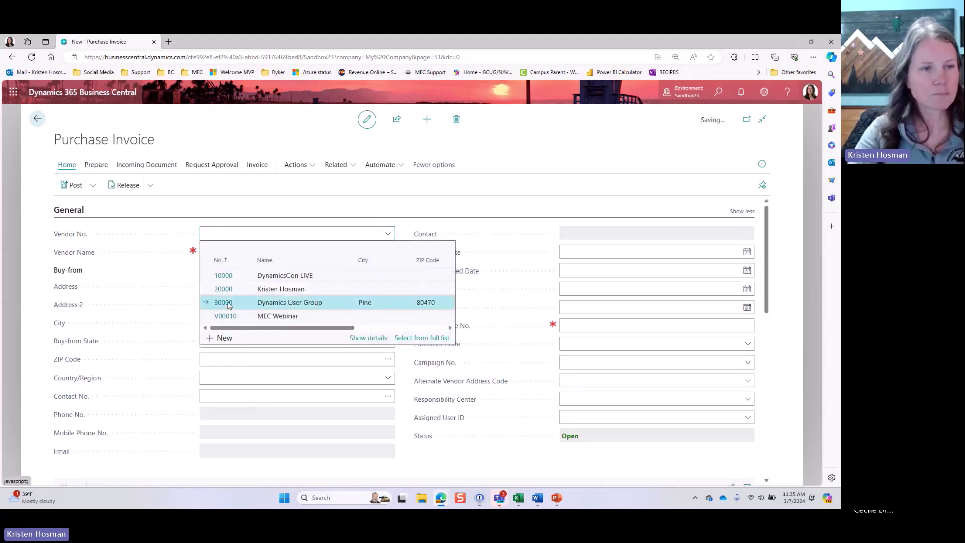
{"action": "left_click", "coordinate": [594, 325]}
{"action": "type", "text": "145465162"}
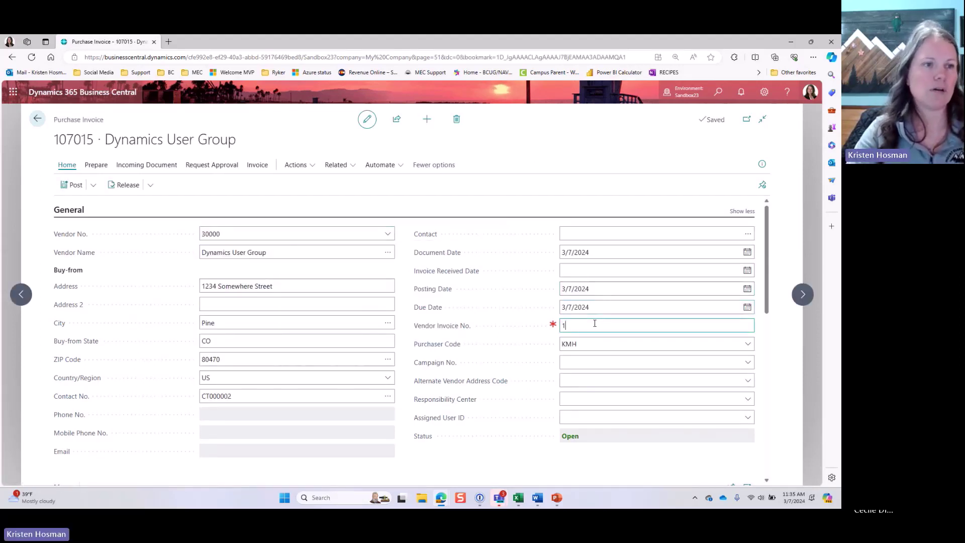
{"action": "left_click", "coordinate": [75, 210]}
Step: Add a G/L Account line for account 62340 Other travel expenses
{"action": "left_click", "coordinate": [112, 314]}
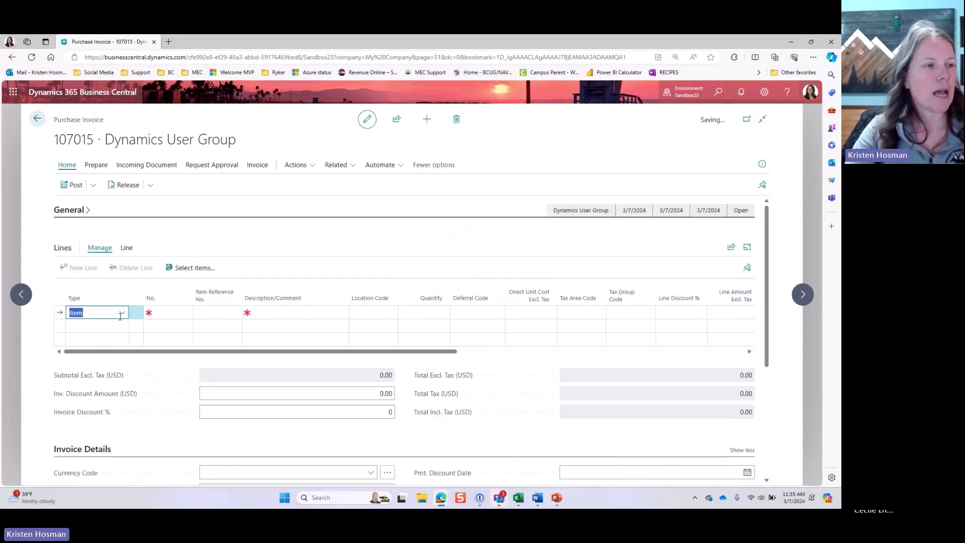
{"action": "left_click", "coordinate": [122, 313]}
{"action": "scroll", "coordinate": [125, 386], "scroll_direction": "up", "scroll_amount": 1}
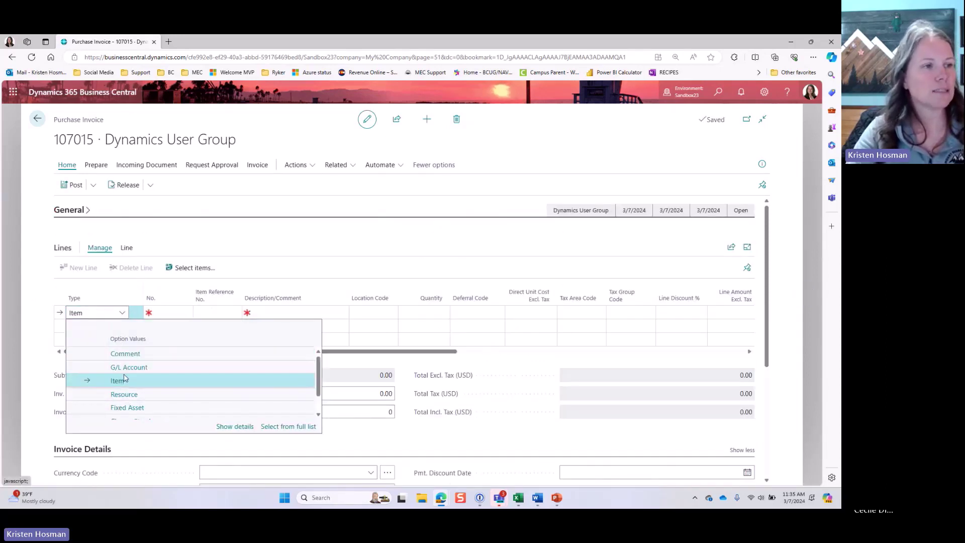
{"action": "left_click", "coordinate": [126, 366]}
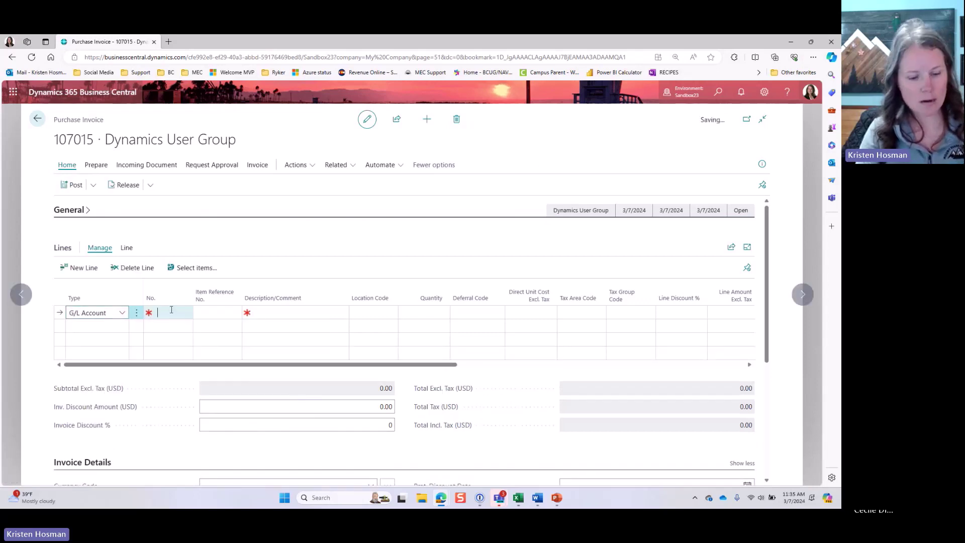
{"action": "left_click", "coordinate": [171, 310]}
{"action": "type", "text": "travel"}
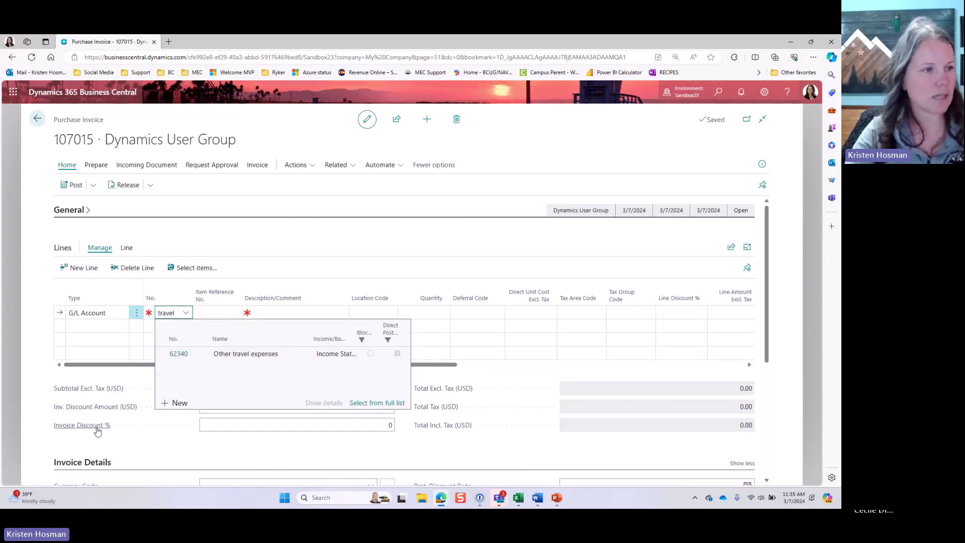
{"action": "left_click", "coordinate": [176, 354]}
Step: Give the line quantity 1 and unit cost 15.00, then leave the invoice saved but unposted
{"action": "left_click", "coordinate": [441, 312]}
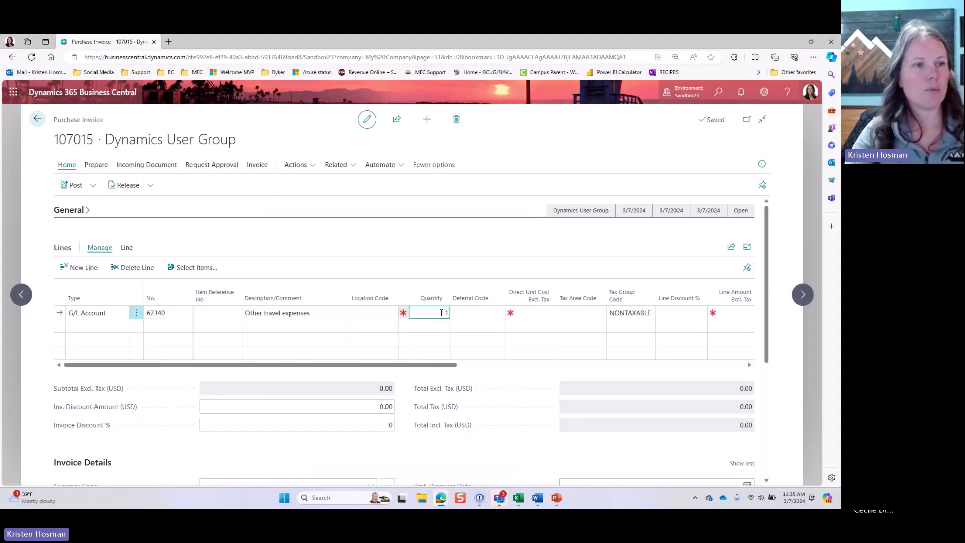
{"action": "key", "text": "Tab"}
{"action": "type", "text": "15"}
{"action": "key", "text": "Tab"}
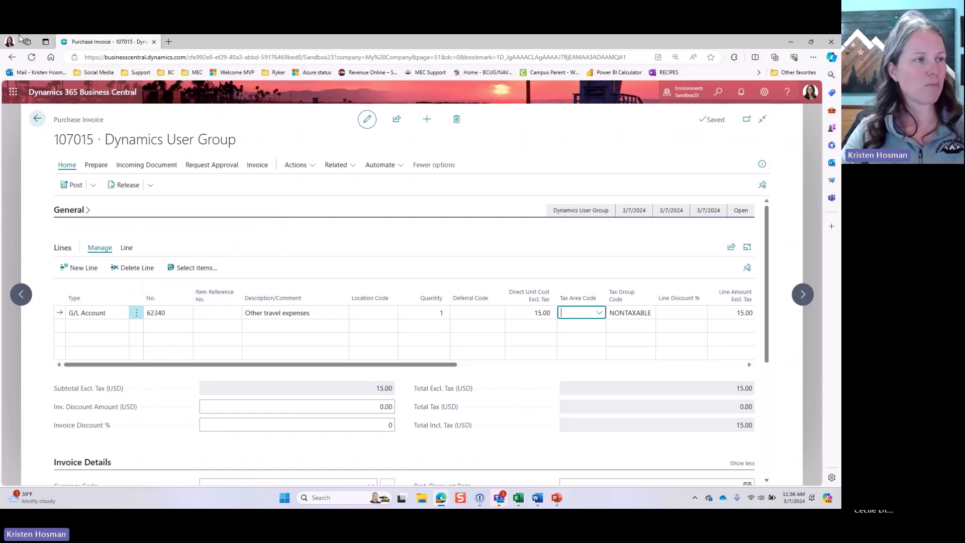
{"action": "left_click", "coordinate": [40, 124]}
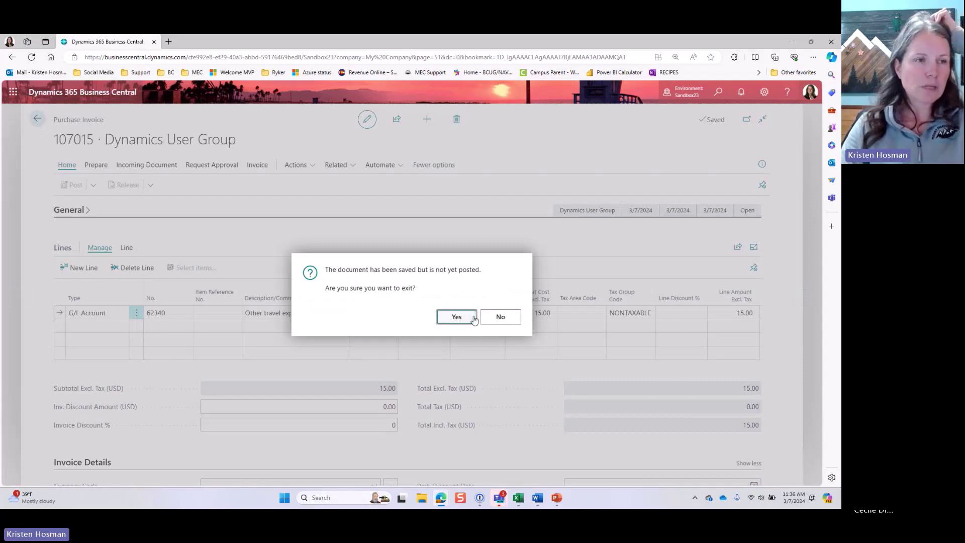
{"action": "left_click", "coordinate": [457, 316]}
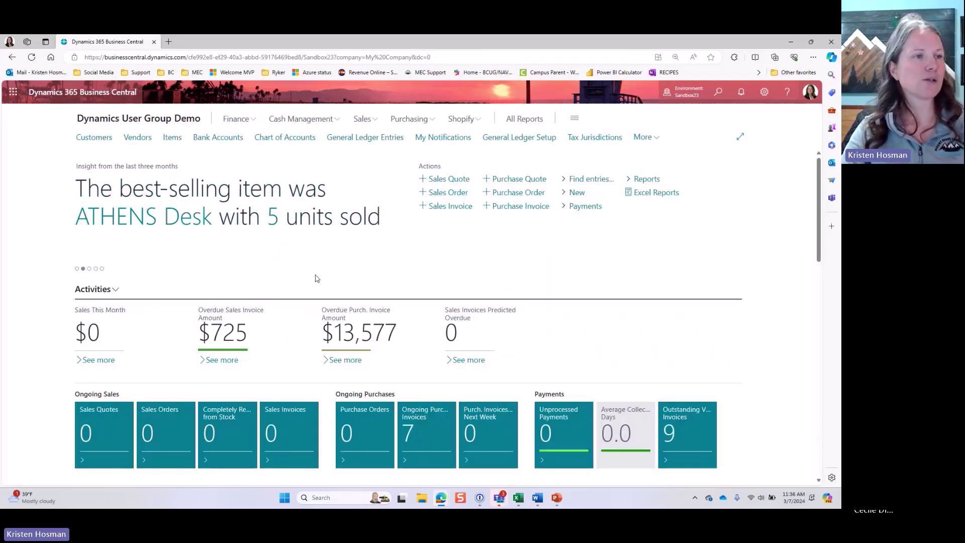
Step: Search the Chart of Accounts for 'inter', select account 63160 for internet ads, then go home
{"action": "left_click", "coordinate": [284, 137]}
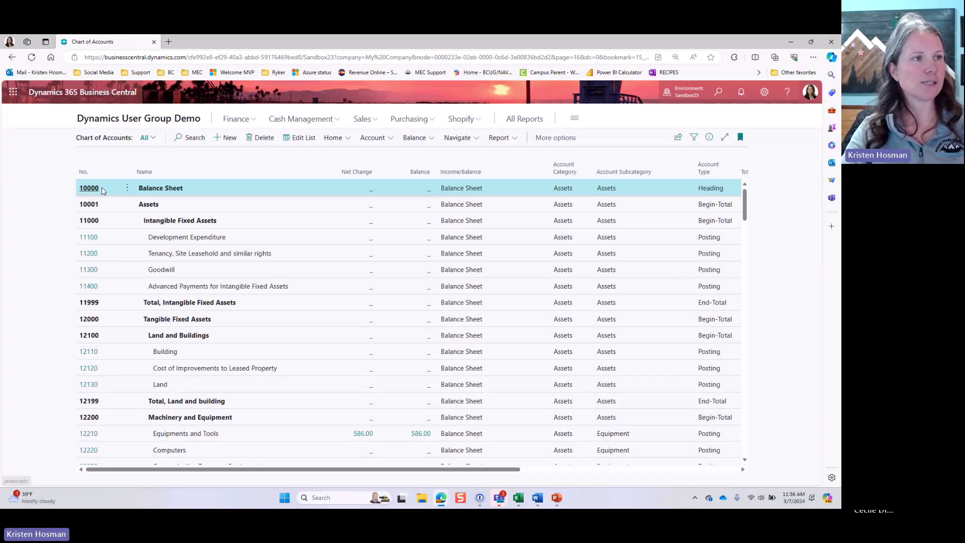
{"action": "left_click", "coordinate": [191, 138]}
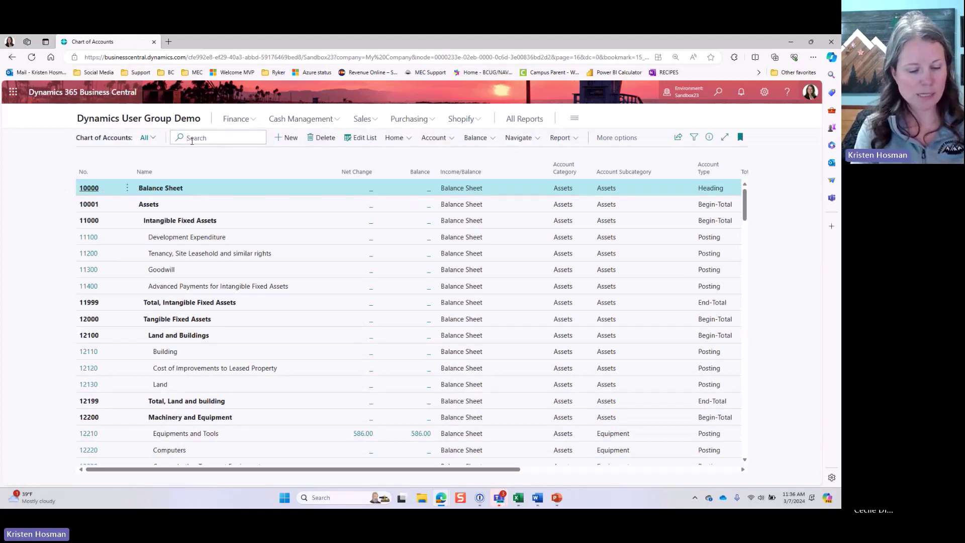
{"action": "type", "text": "inter"}
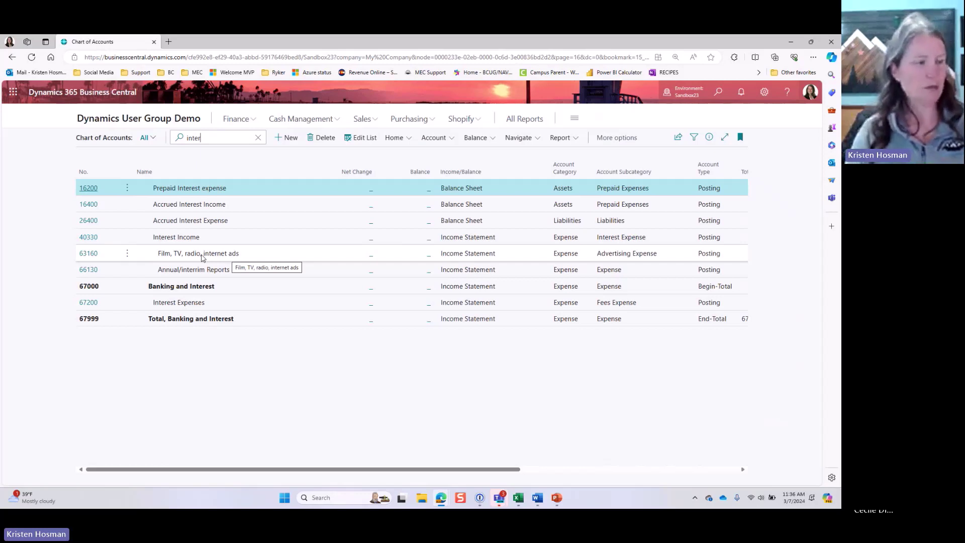
{"action": "left_click", "coordinate": [219, 255]}
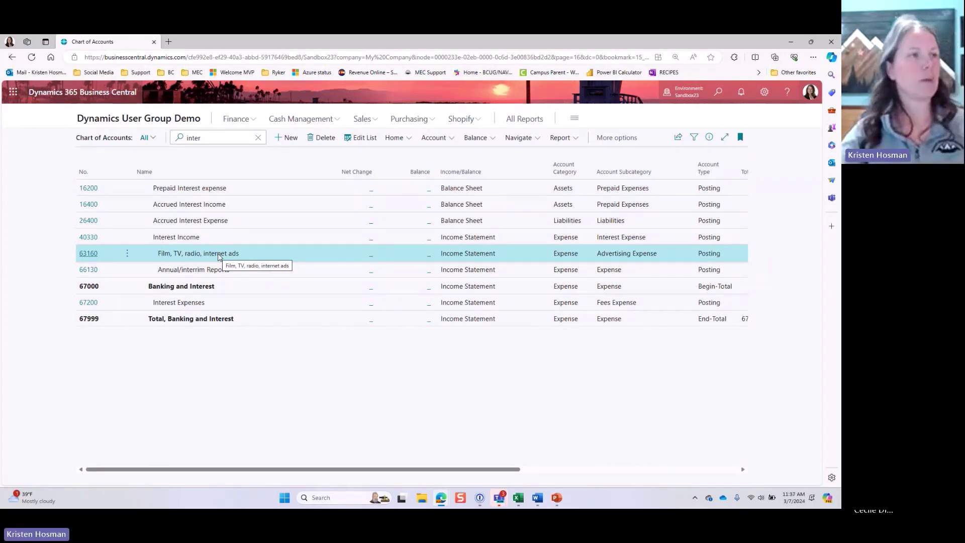
{"action": "left_click", "coordinate": [94, 122]}
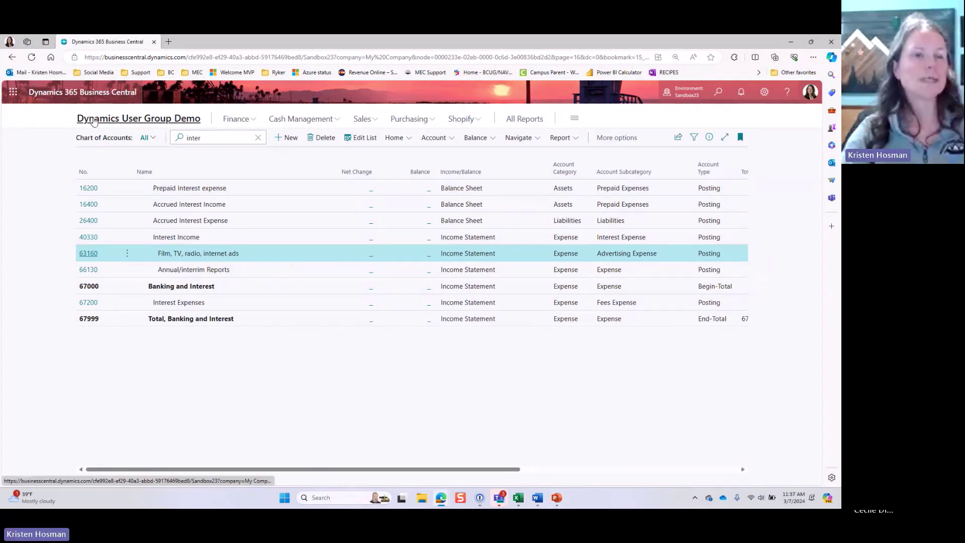
Step: Find Recurring Purchase Lines through Tell Me and create a new recurring purchase code
{"action": "left_click", "coordinate": [716, 95]}
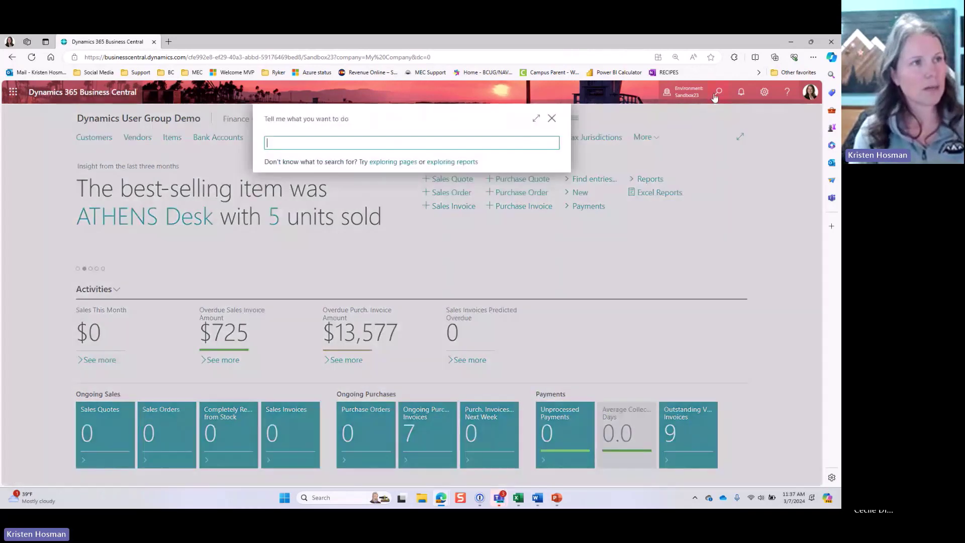
{"action": "type", "text": "recurring p"}
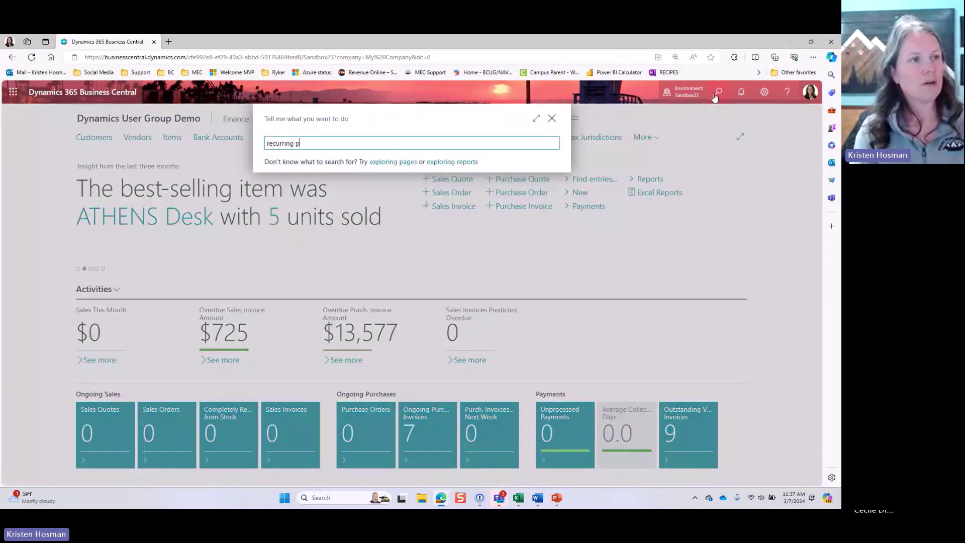
{"action": "type", "text": "urchase line"}
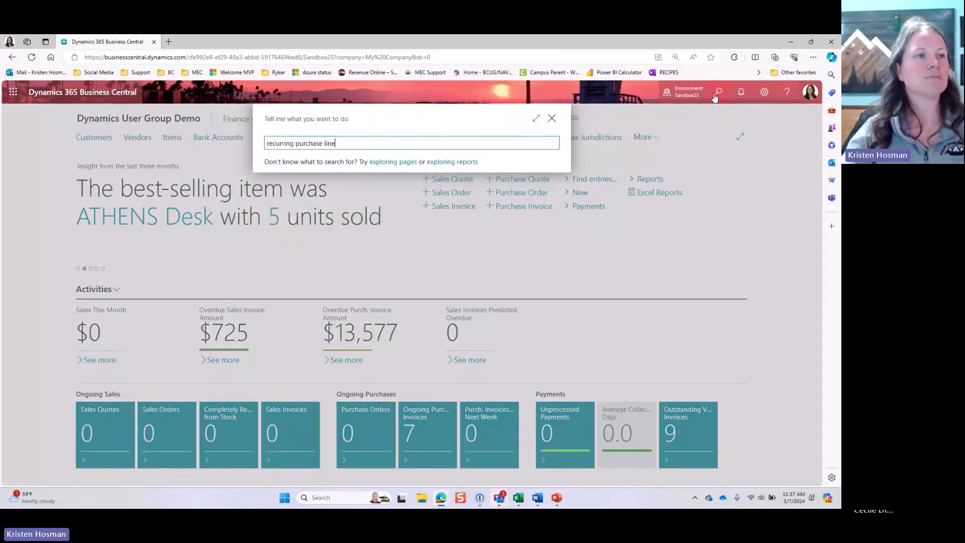
{"action": "left_click", "coordinate": [352, 185]}
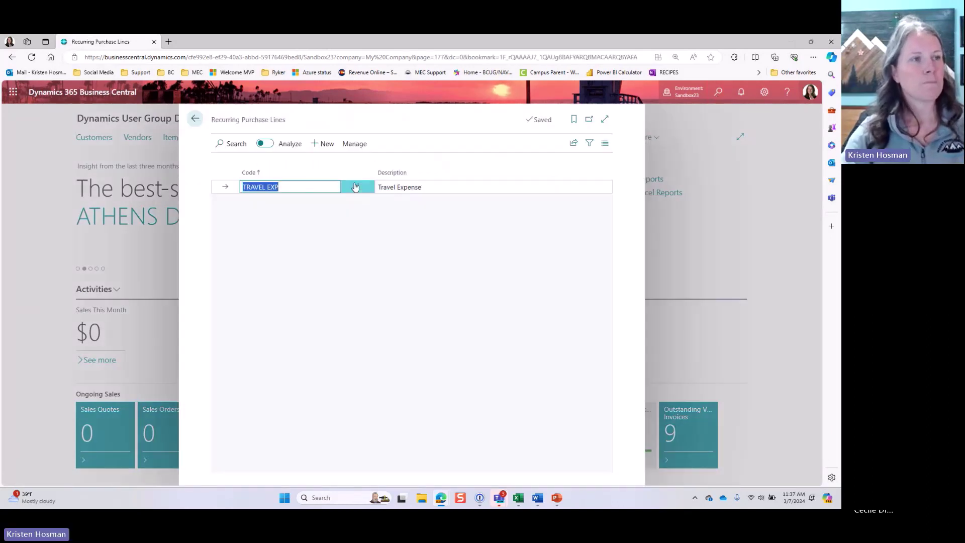
{"action": "left_click", "coordinate": [330, 151]}
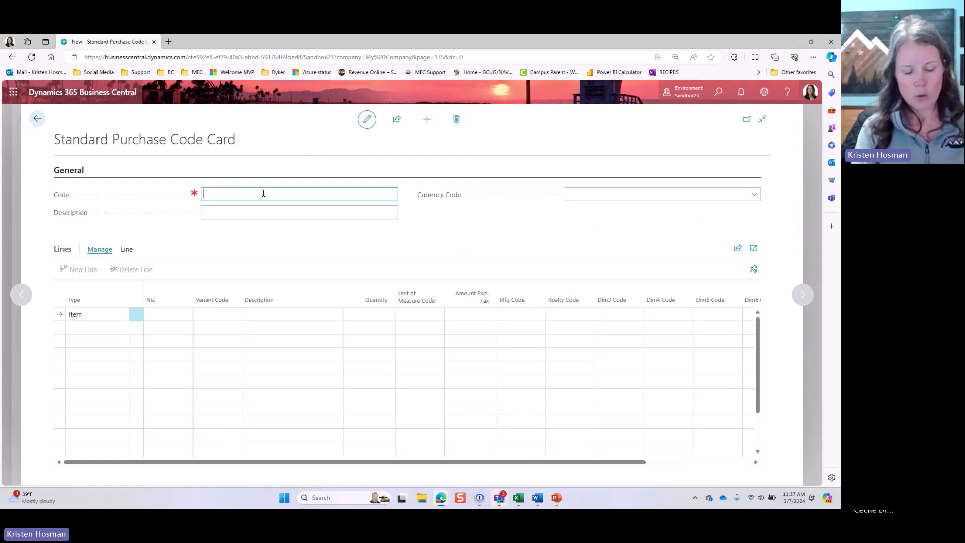
Step: Name the code INTERNET with description 'Internet Expenses', leaving the currency blank
{"action": "type", "text": "Inter"}
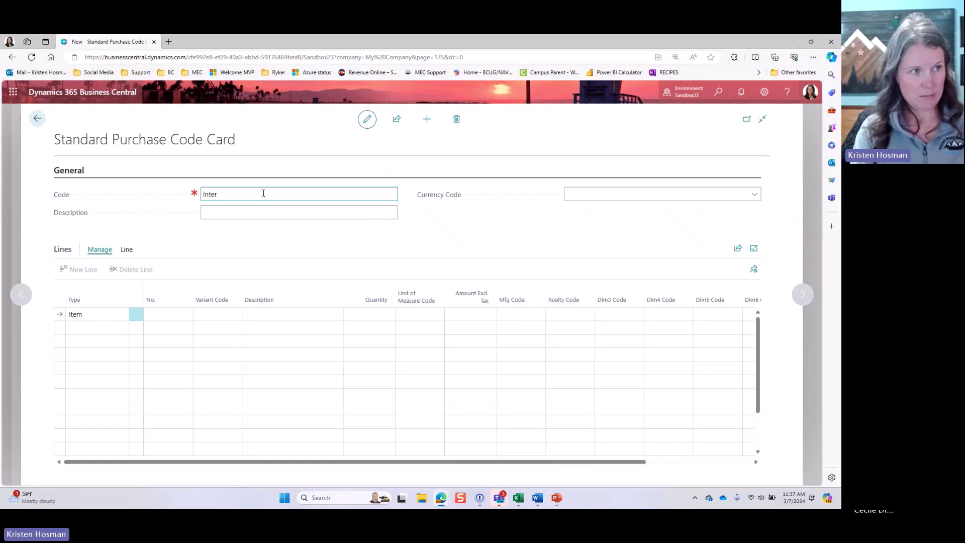
{"action": "type", "text": "net"}
{"action": "key", "text": "Tab"}
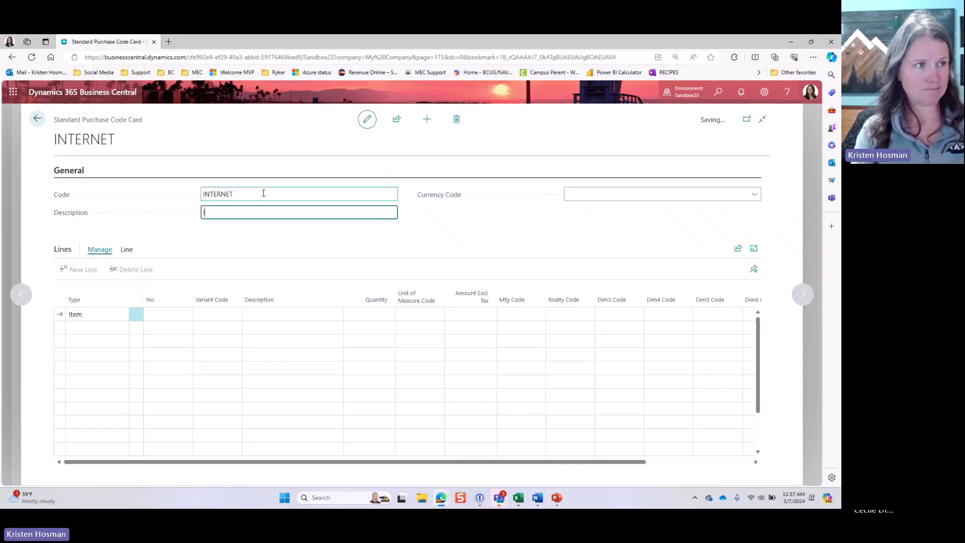
{"action": "type", "text": "Internet Ex"}
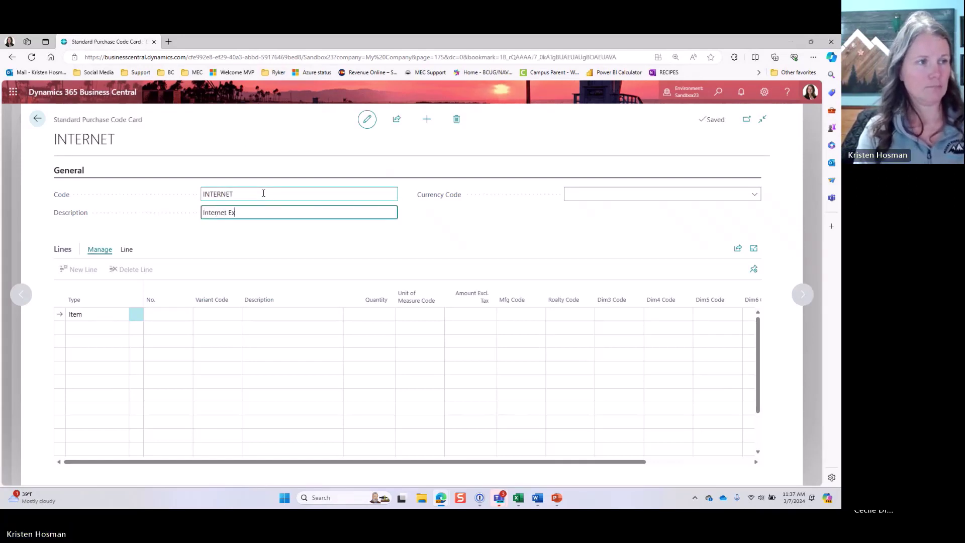
{"action": "type", "text": "penses"}
{"action": "key", "text": "Tab"}
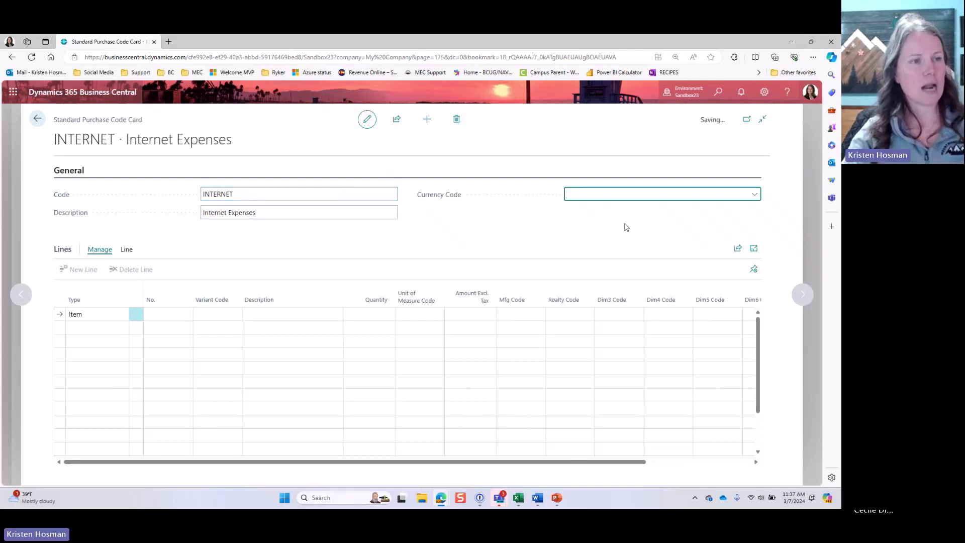
{"action": "left_click", "coordinate": [757, 195]}
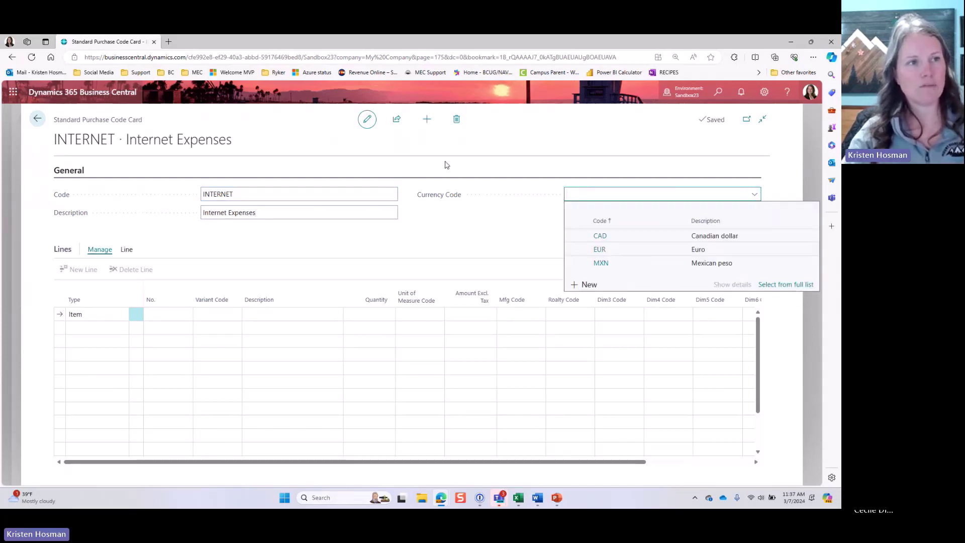
{"action": "left_click", "coordinate": [462, 219]}
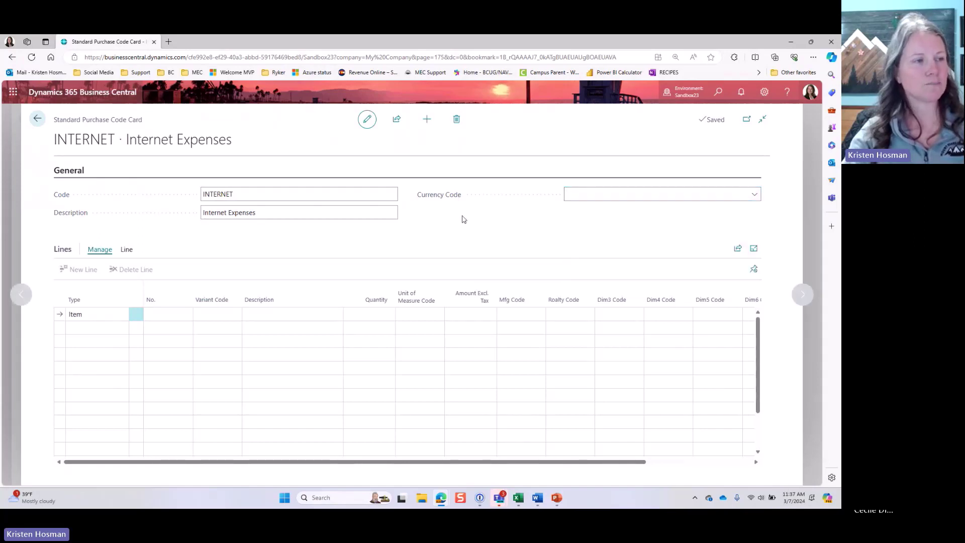
Step: Make the first line a G/L Account line for 63160 with quantity 1
{"action": "left_click", "coordinate": [101, 316]}
{"action": "left_click", "coordinate": [101, 316]}
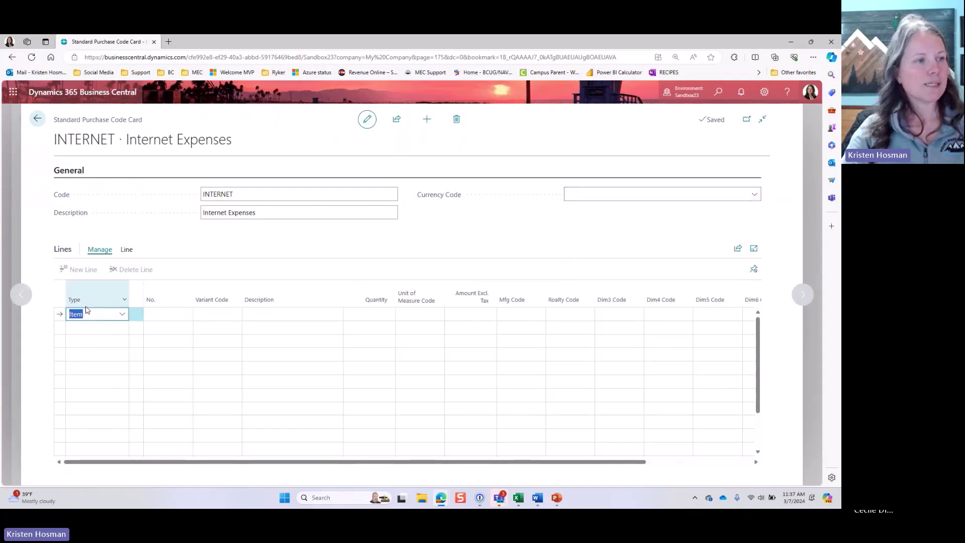
{"action": "left_click", "coordinate": [126, 320]}
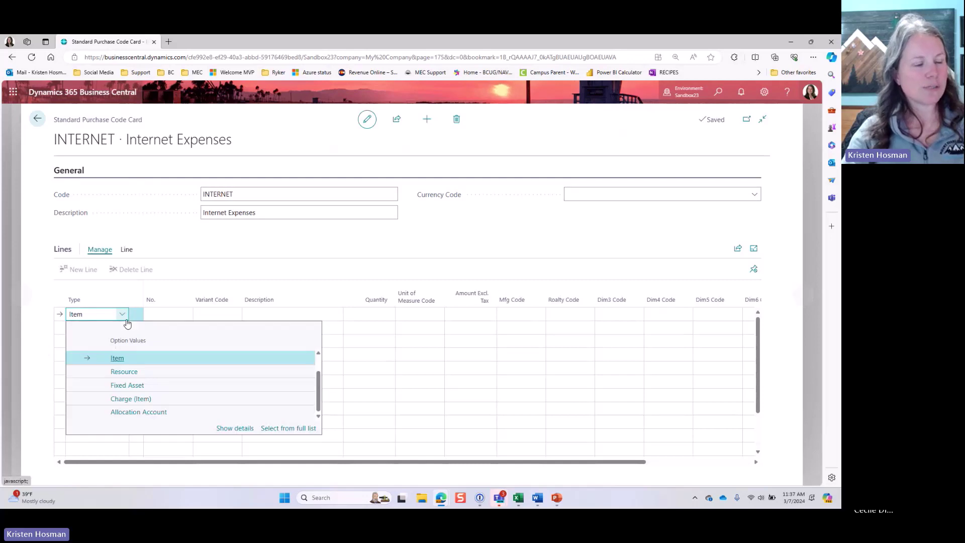
{"action": "scroll", "coordinate": [134, 367], "scroll_direction": "up", "scroll_amount": 1}
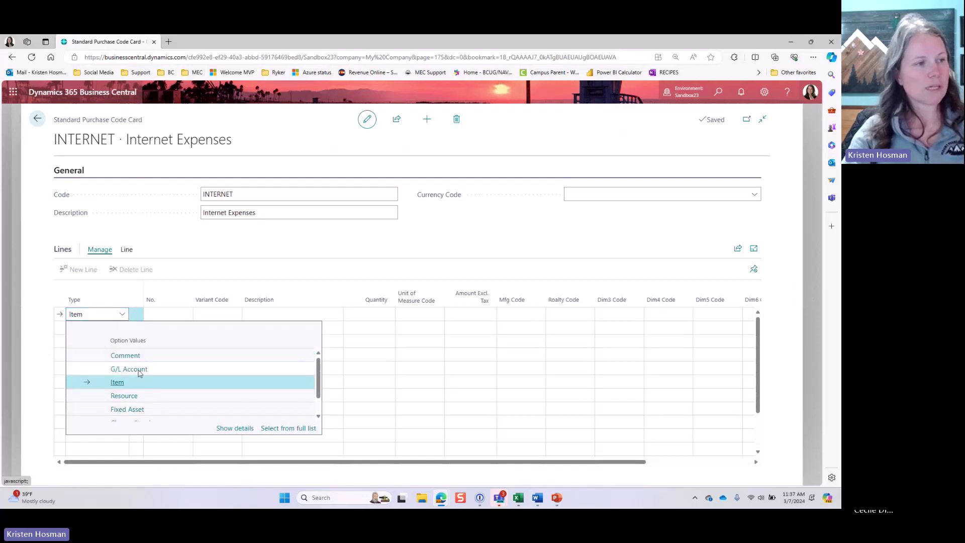
{"action": "left_click", "coordinate": [141, 370]}
{"action": "left_click", "coordinate": [164, 313]}
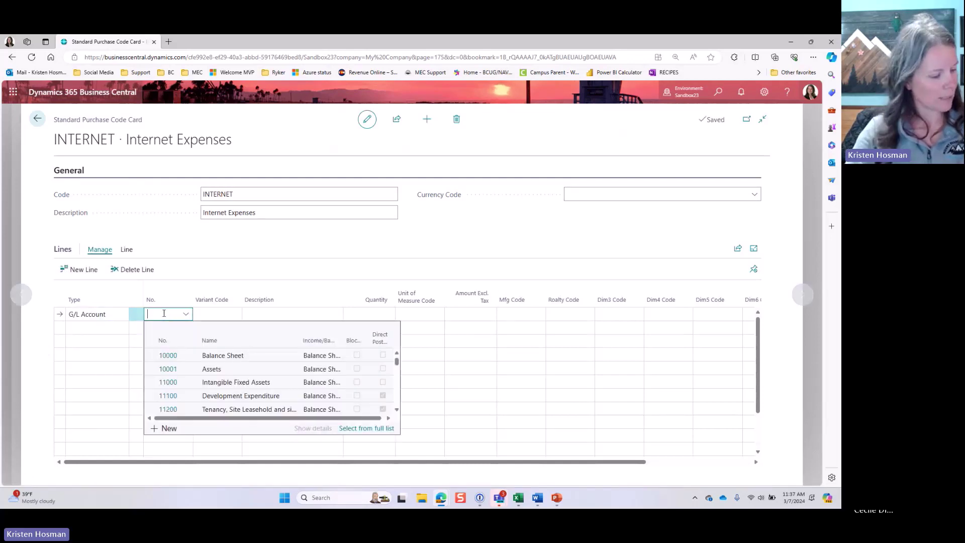
{"action": "type", "text": "63160"}
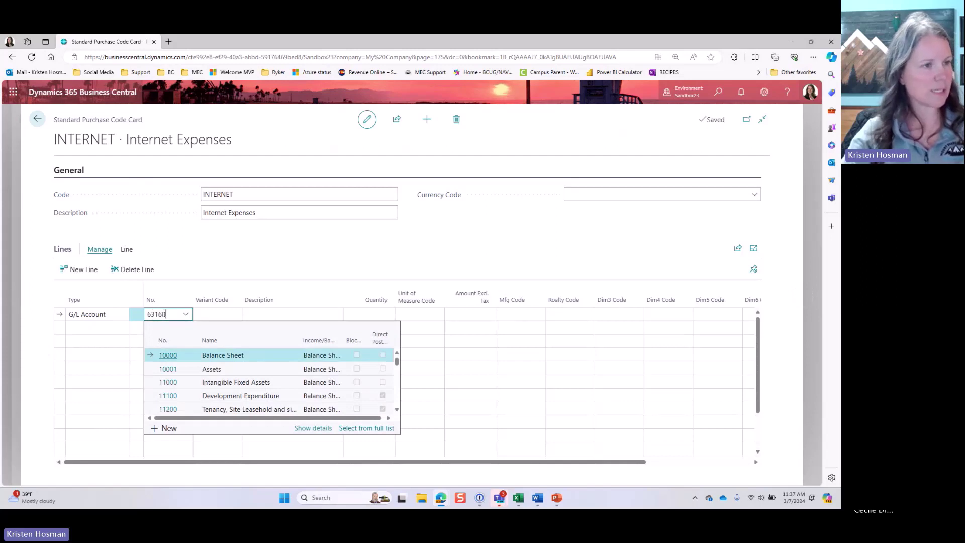
{"action": "left_click", "coordinate": [173, 356]}
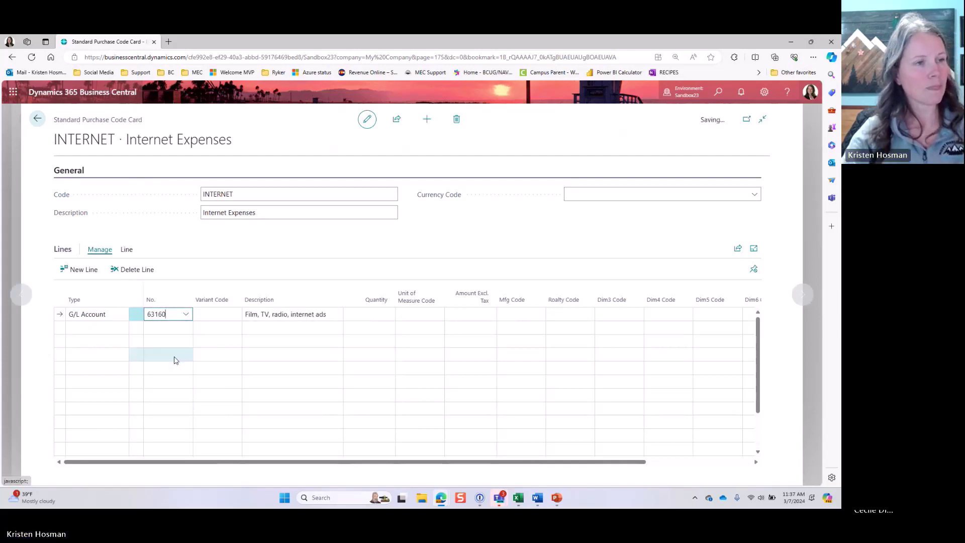
{"action": "left_click", "coordinate": [366, 317]}
{"action": "type", "text": "1"}
{"action": "key", "text": "Tab"}
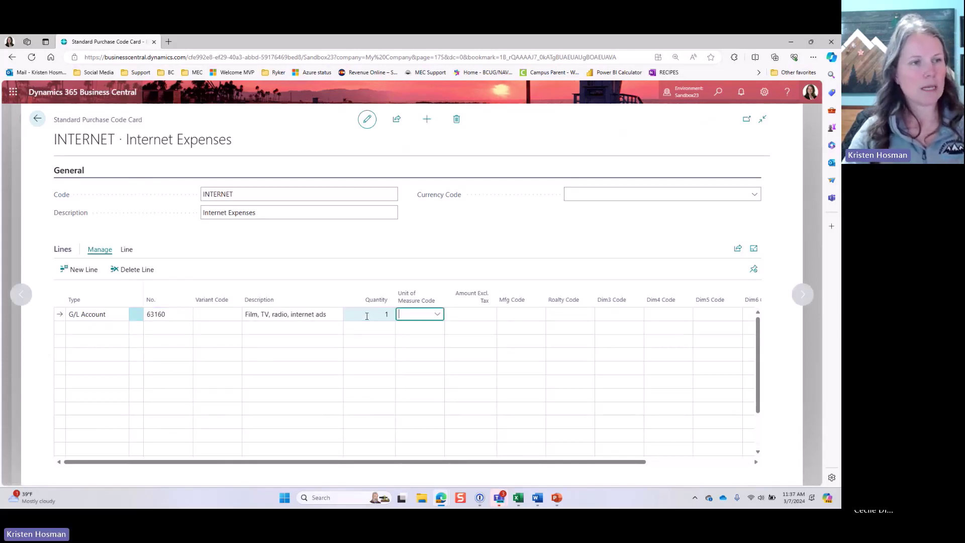
{"action": "key", "text": "Tab"}
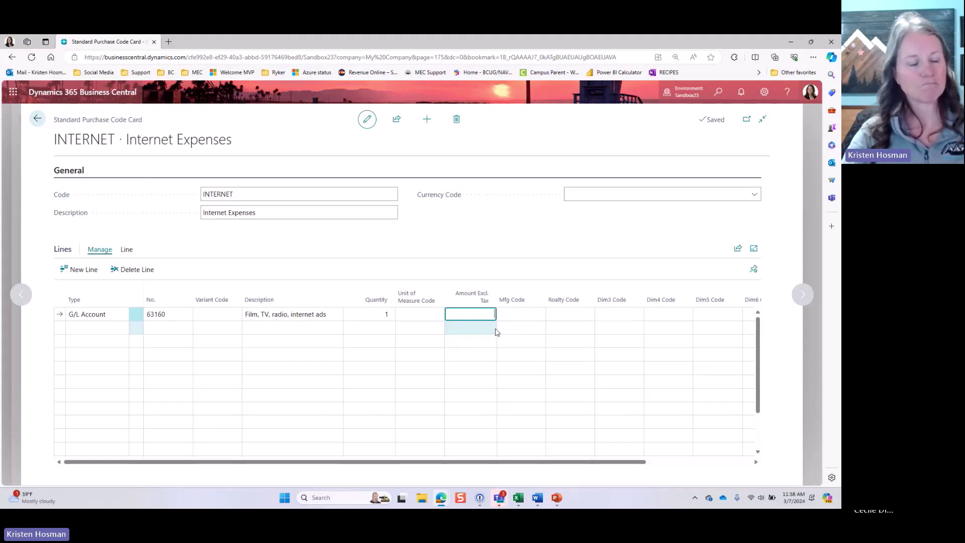
Step: Set the 63160 line's Mfg Code to FORD and its Realty Code to FORD15
{"action": "left_click_drag", "start_coordinate": [537, 462], "coordinate": [675, 453]}
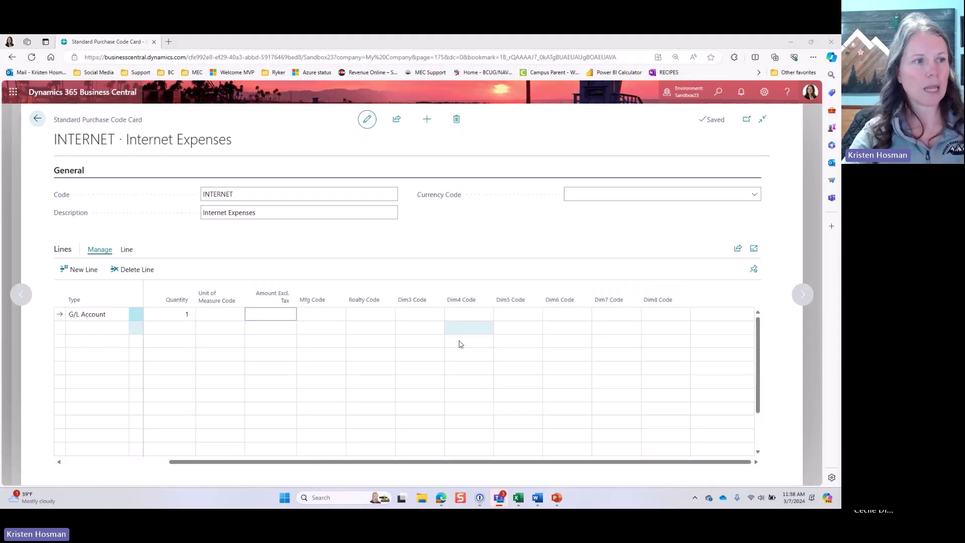
{"action": "left_click_drag", "start_coordinate": [324, 461], "coordinate": [182, 459]}
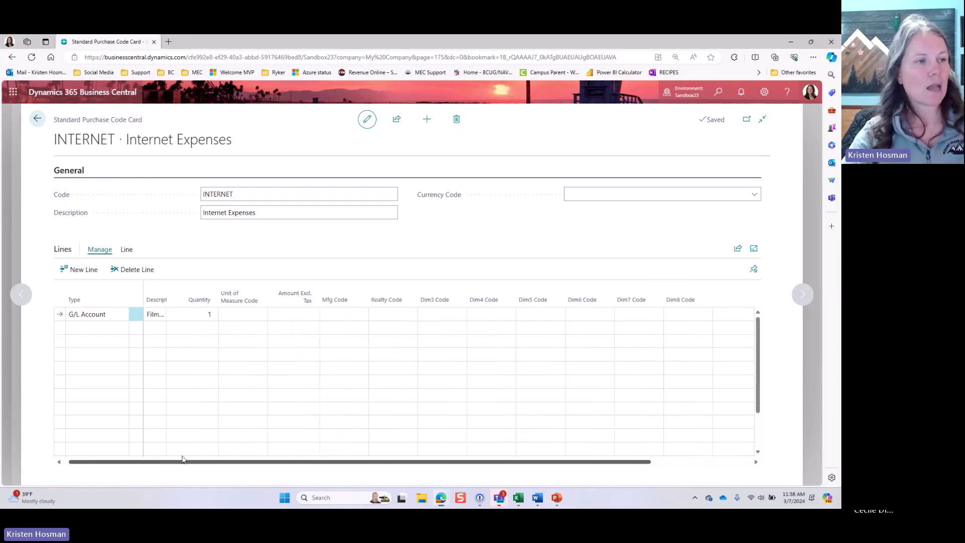
{"action": "left_click", "coordinate": [541, 315]}
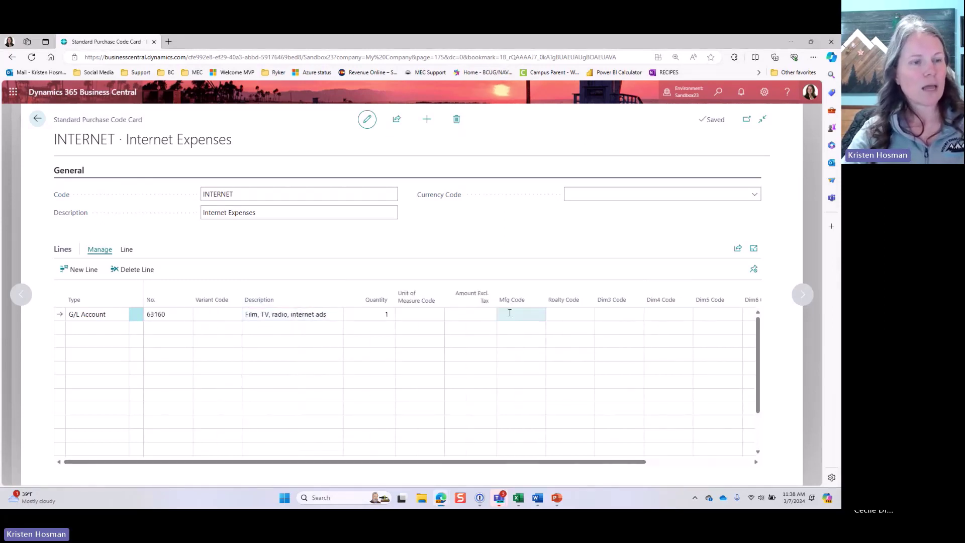
{"action": "left_click", "coordinate": [539, 313]}
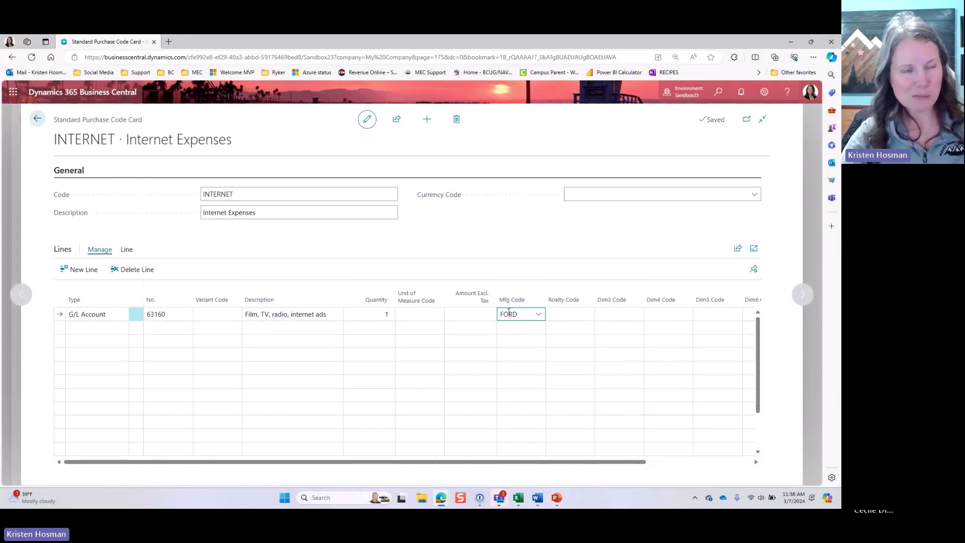
{"action": "left_click", "coordinate": [568, 312]}
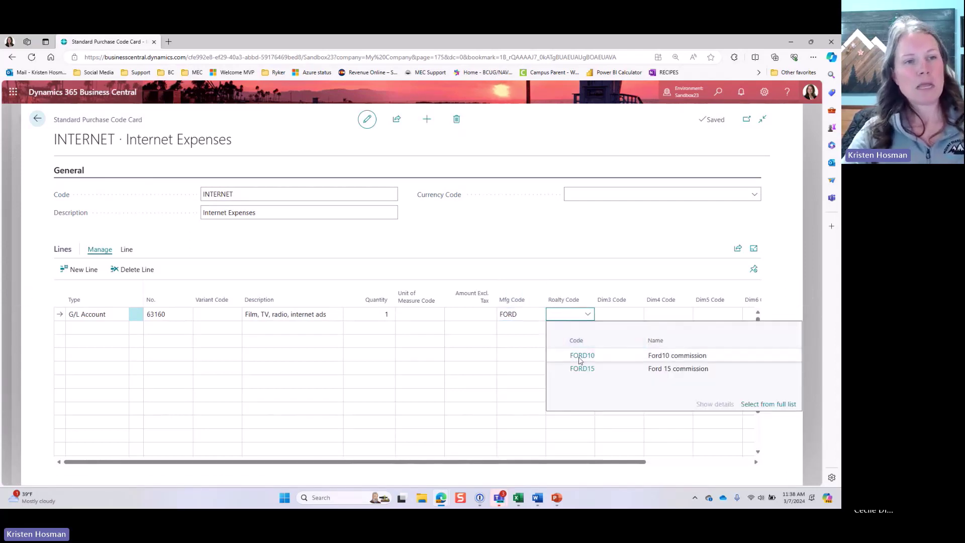
{"action": "left_click", "coordinate": [582, 368]}
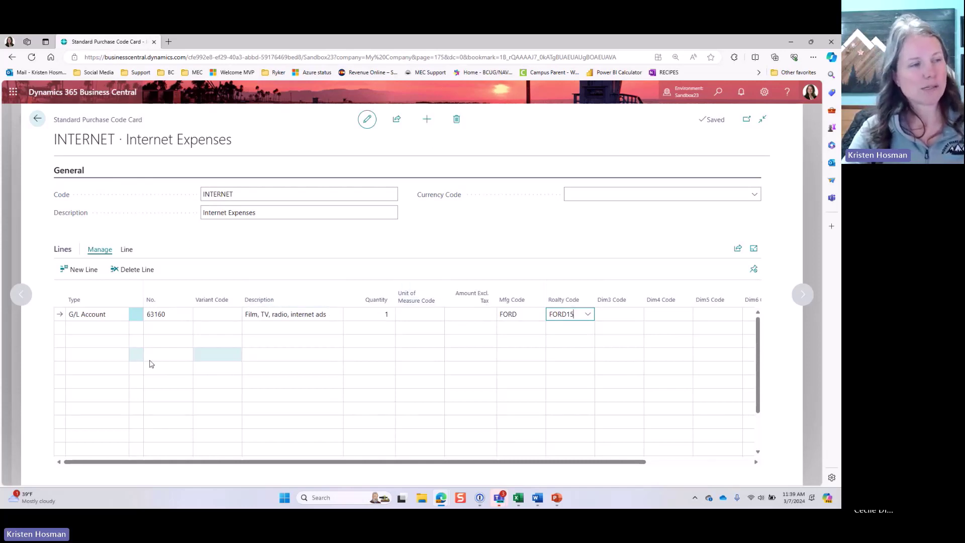
Step: Start a second line and bring up its line type choices
{"action": "left_click", "coordinate": [123, 330]}
{"action": "left_click", "coordinate": [123, 329]}
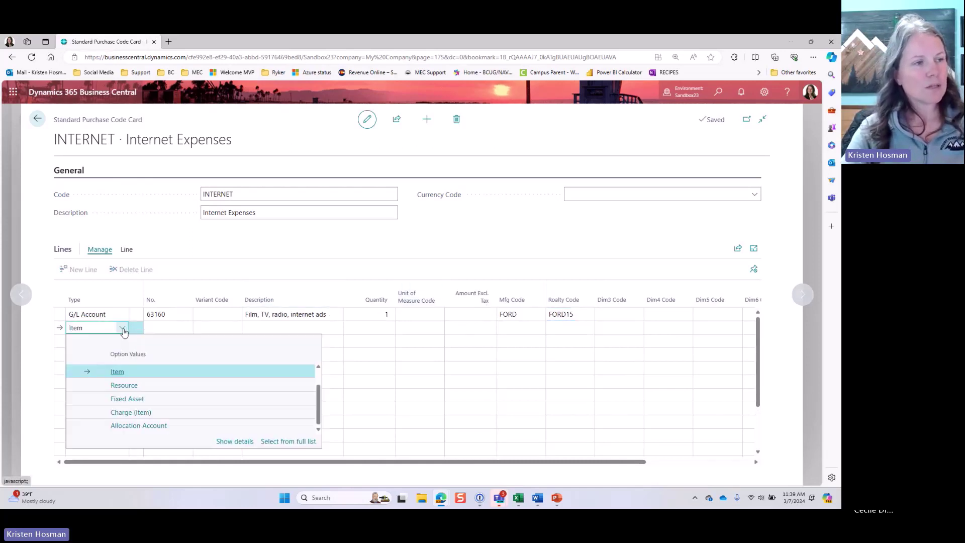
{"action": "left_click", "coordinate": [123, 330]}
{"action": "left_click", "coordinate": [123, 330]}
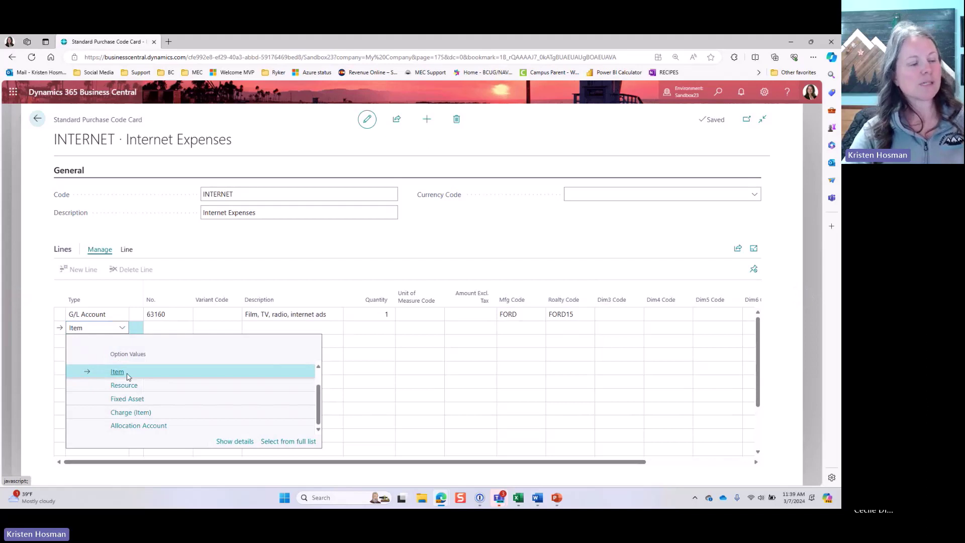
Step: Make the second line a Comment line with description 'MEC Test'
{"action": "scroll", "coordinate": [127, 377], "scroll_direction": "up", "scroll_amount": 1}
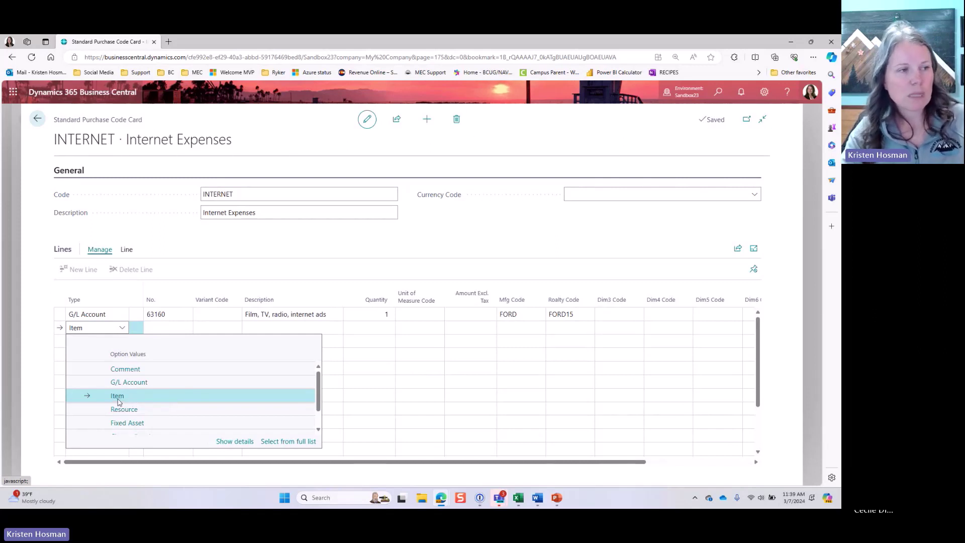
{"action": "left_click", "coordinate": [123, 370]}
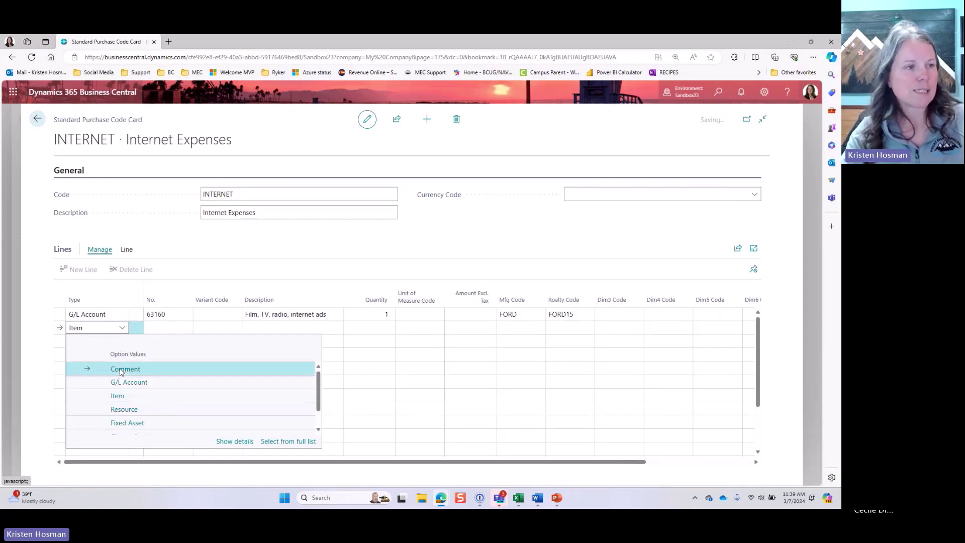
{"action": "key", "text": "Tab"}
{"action": "key", "text": "Tab"}
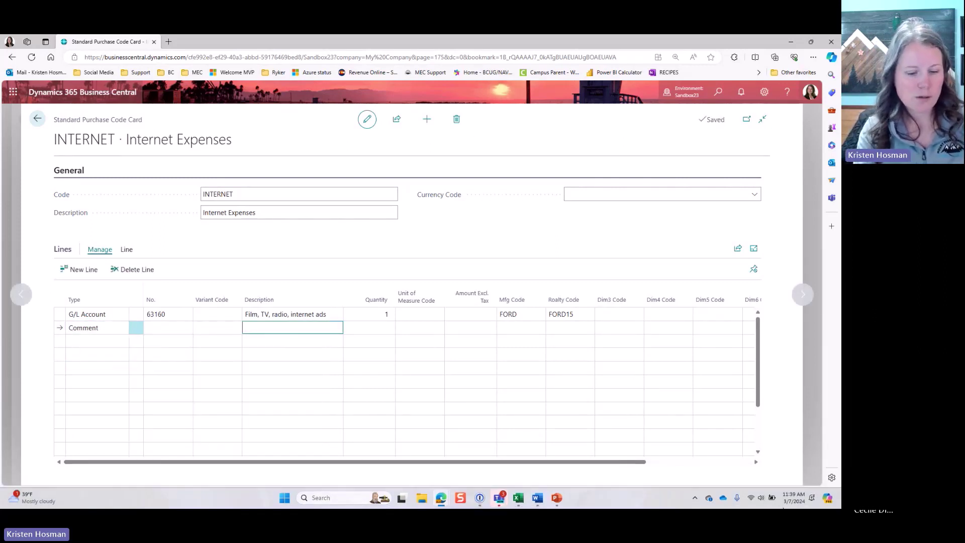
{"action": "type", "text": "MEC Test"}
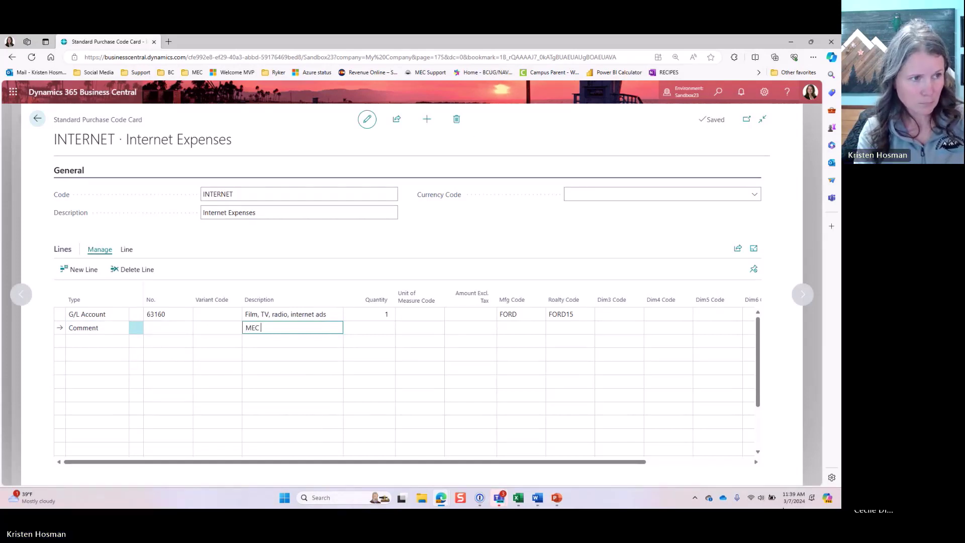
{"action": "key", "text": "Tab"}
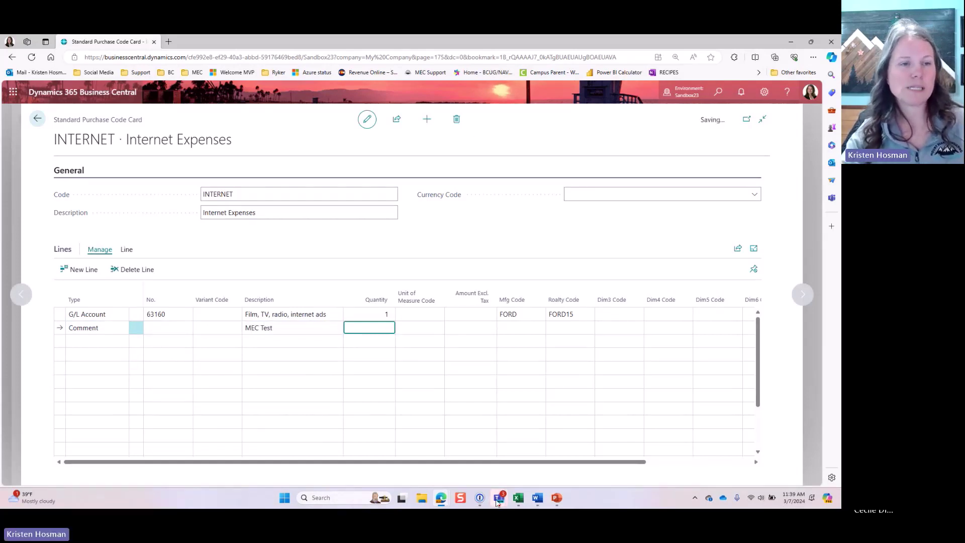
{"action": "mouse_move", "coordinate": [496, 501]}
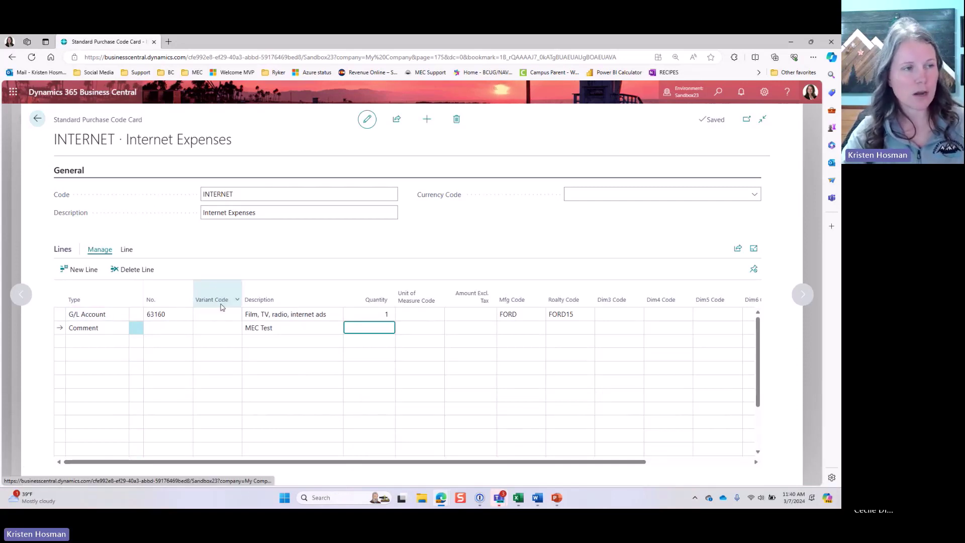
{"action": "mouse_move", "coordinate": [221, 307]}
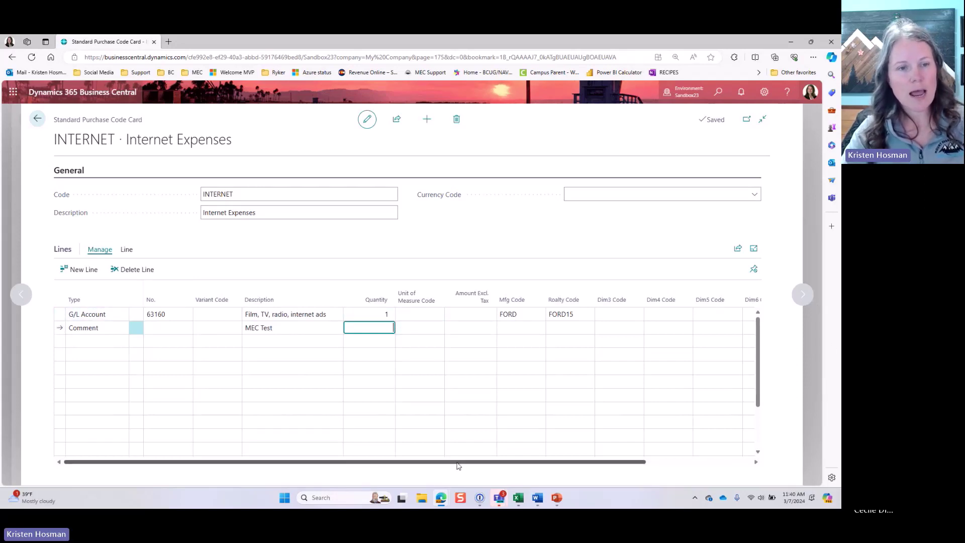
{"action": "left_click_drag", "start_coordinate": [455, 462], "coordinate": [340, 463]}
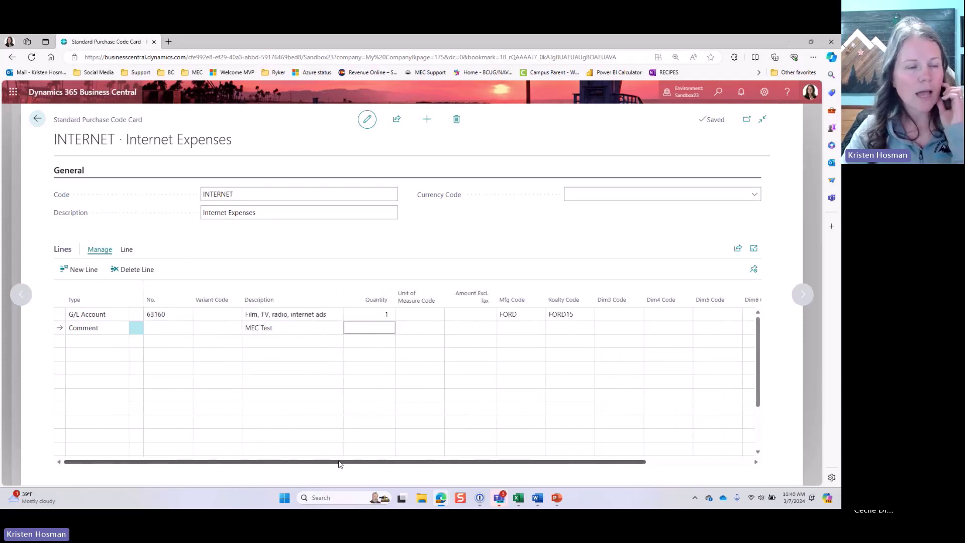
{"action": "mouse_move", "coordinate": [475, 302]}
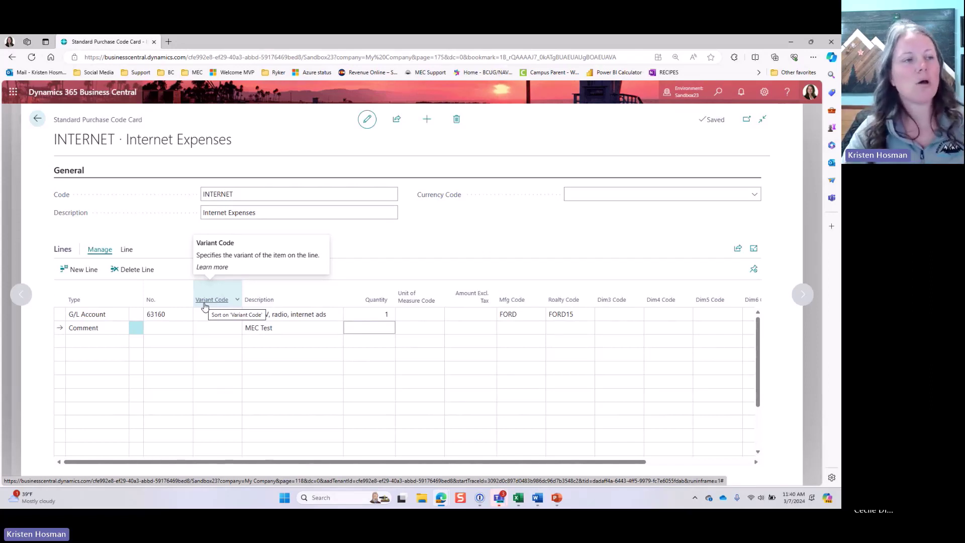
Step: Clear all personalization on the INTERNET purchase code card
{"action": "left_click", "coordinate": [765, 92]}
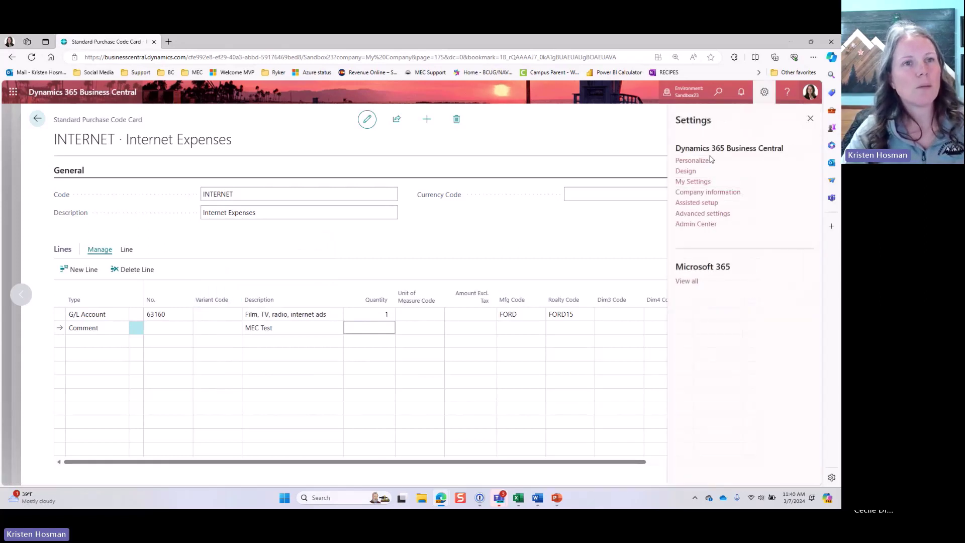
{"action": "left_click", "coordinate": [691, 161]}
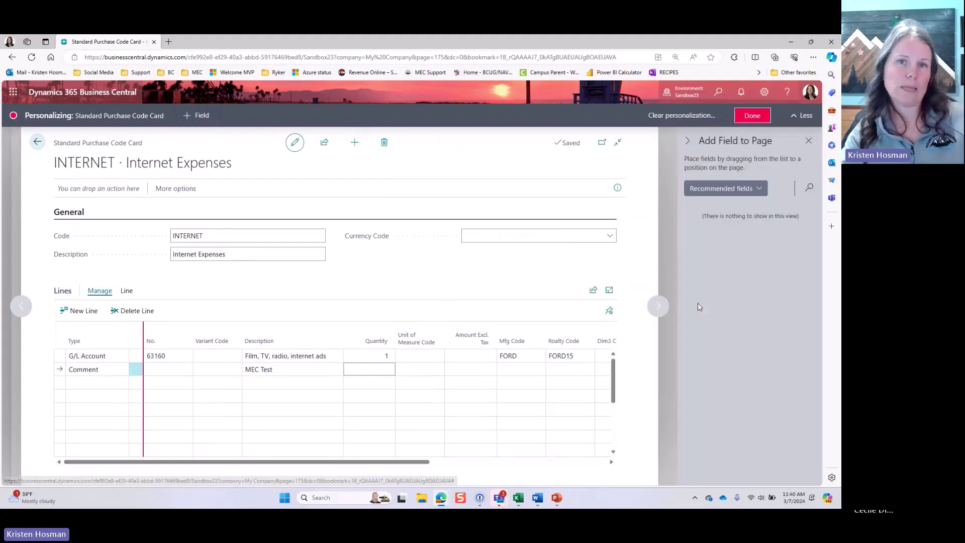
{"action": "left_click", "coordinate": [495, 307]}
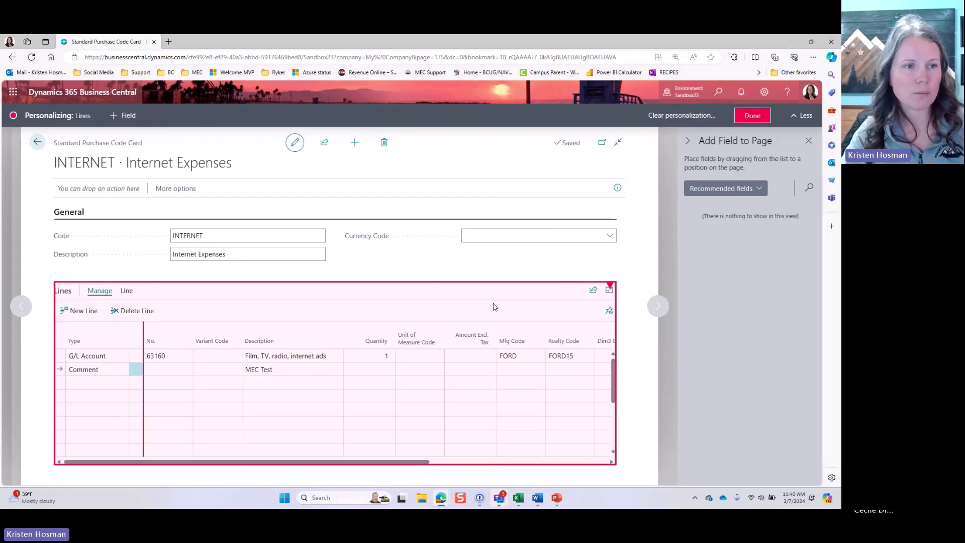
{"action": "left_click", "coordinate": [673, 115]}
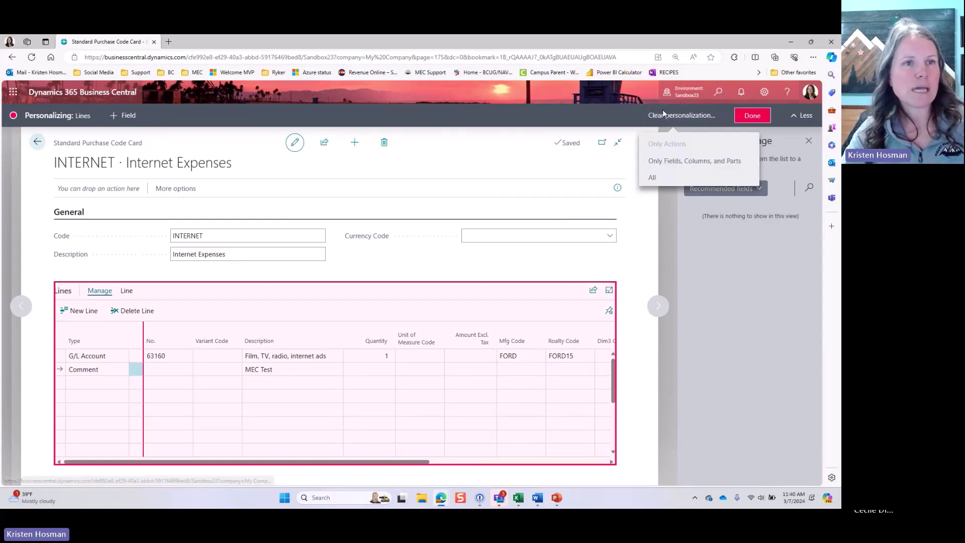
{"action": "left_click", "coordinate": [656, 178]}
{"action": "left_click", "coordinate": [400, 331]}
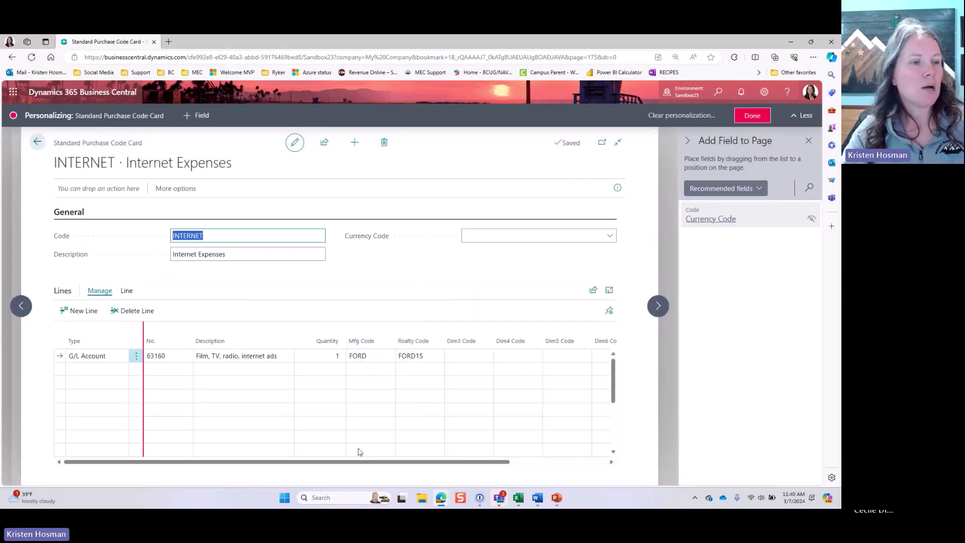
Step: Add the Amount Excl. Tax column before Mfg Code in the lines and finish personalizing
{"action": "left_click", "coordinate": [205, 445]}
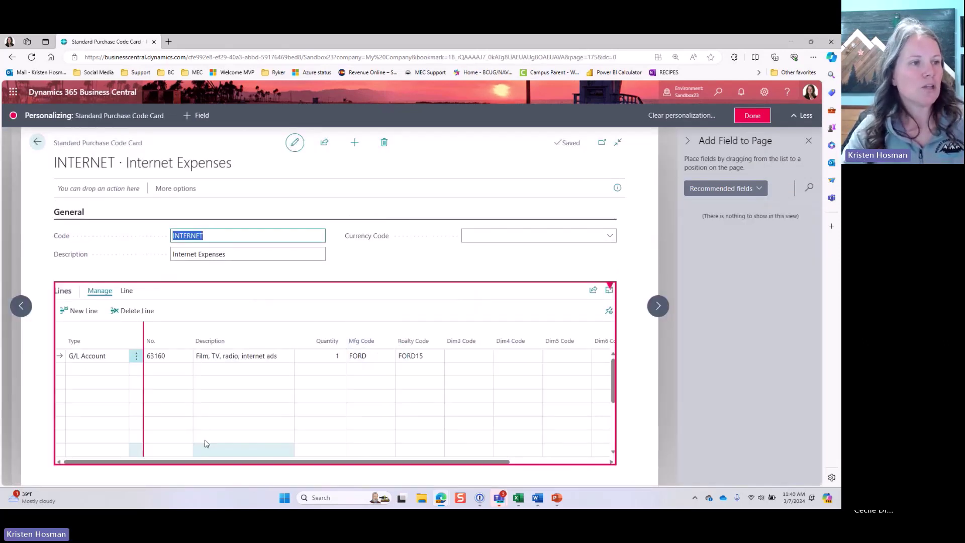
{"action": "left_click", "coordinate": [214, 305]}
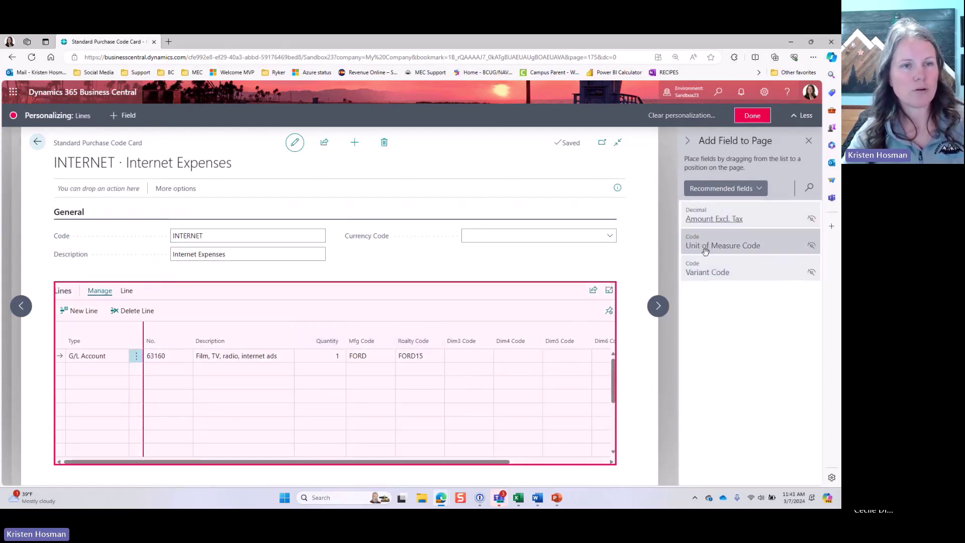
{"action": "mouse_move", "coordinate": [771, 218]}
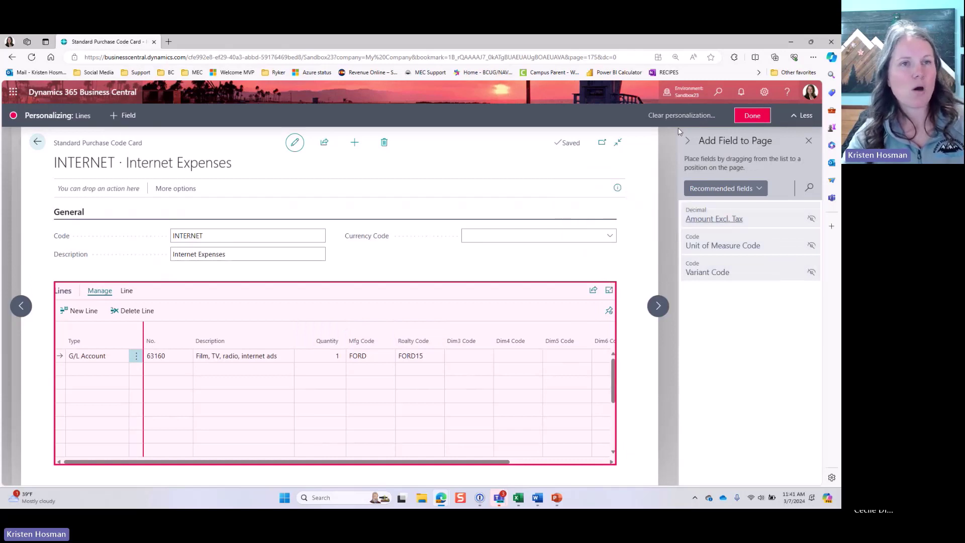
{"action": "mouse_move", "coordinate": [715, 220]}
{"action": "left_mouse_down"}
{"action": "mouse_move", "coordinate": [751, 212]}
{"action": "mouse_move", "coordinate": [350, 346]}
{"action": "left_mouse_up"}
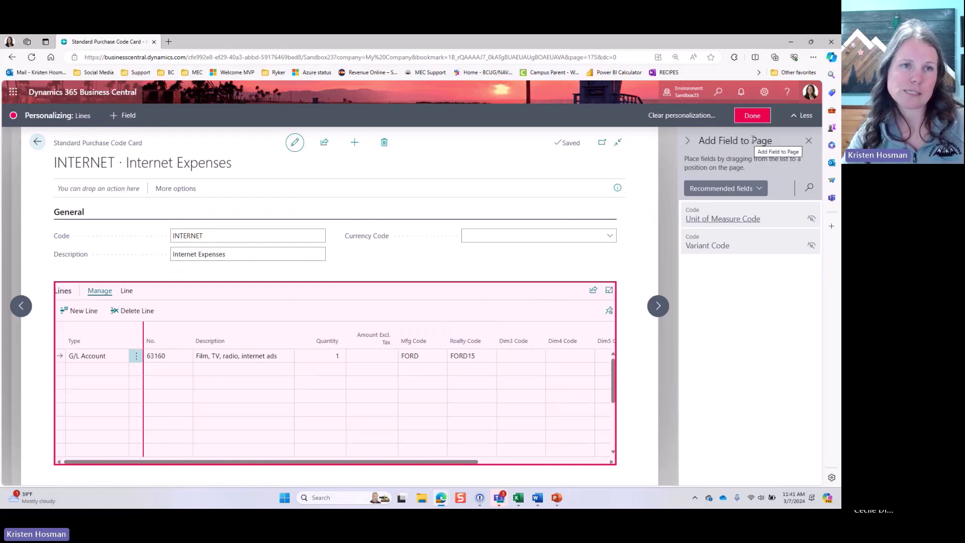
{"action": "left_click", "coordinate": [752, 116]}
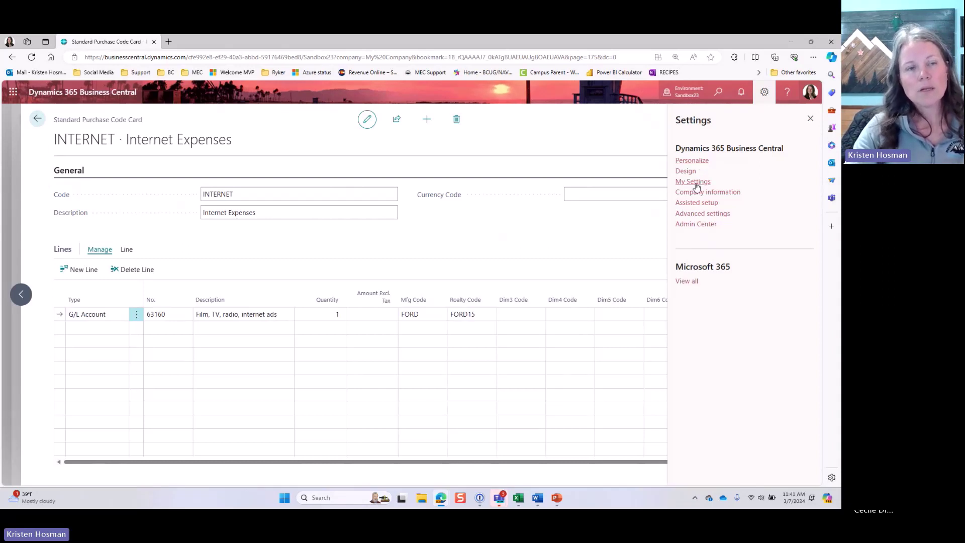
Step: Check the current role and available roles in My Settings, then cancel without changes
{"action": "left_click", "coordinate": [694, 182]}
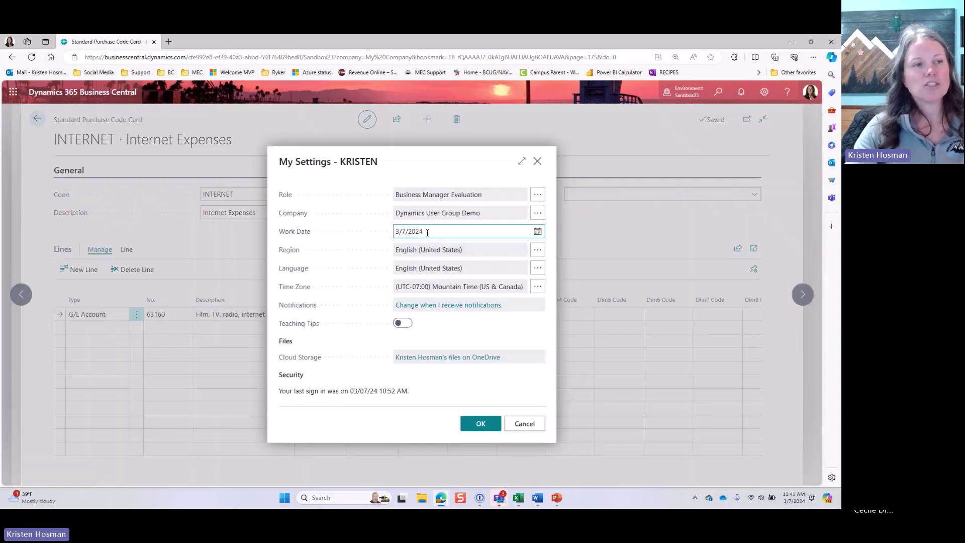
{"action": "left_click_drag", "start_coordinate": [395, 196], "coordinate": [451, 196]}
{"action": "left_click", "coordinate": [536, 200]}
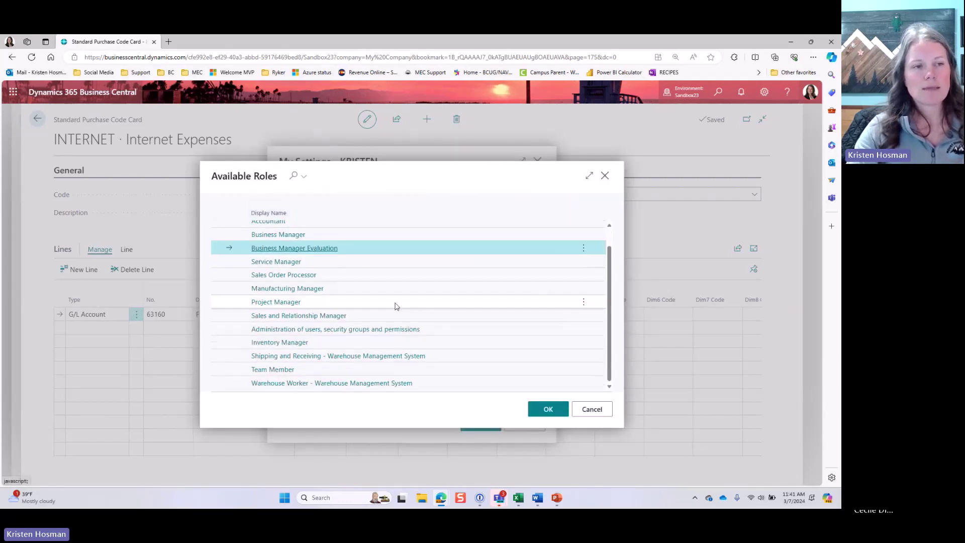
{"action": "left_click", "coordinate": [591, 408]}
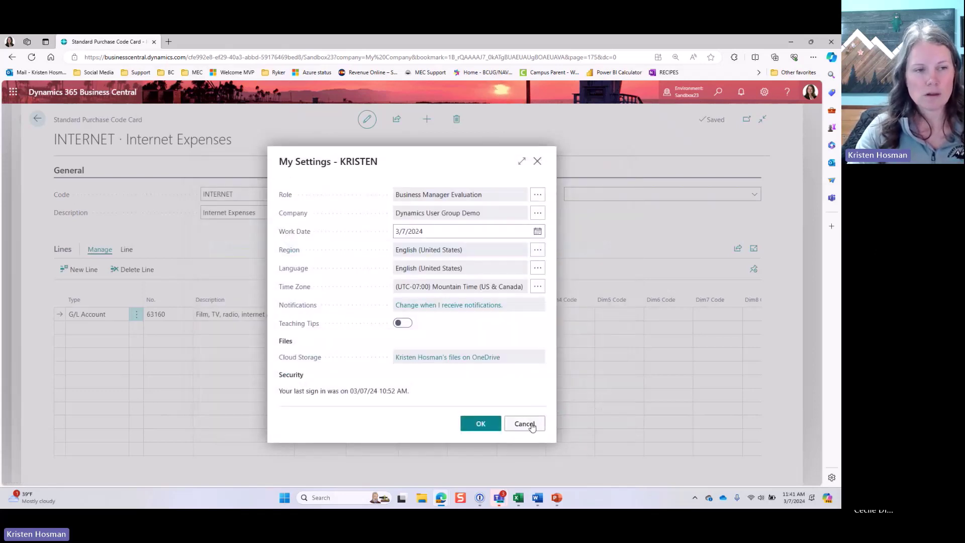
{"action": "left_click", "coordinate": [524, 423]}
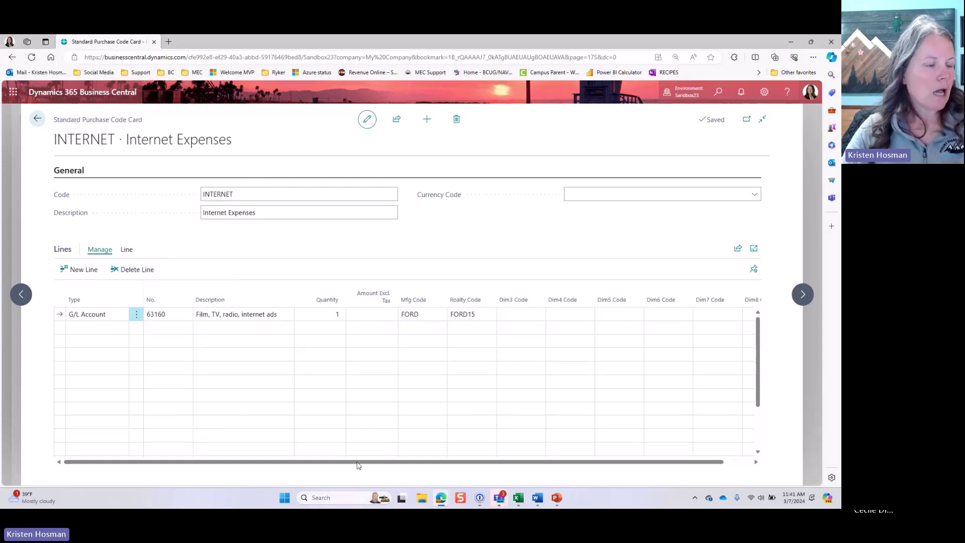
Step: Add a new Comment line with description 'MEC Test'
{"action": "left_click", "coordinate": [119, 327]}
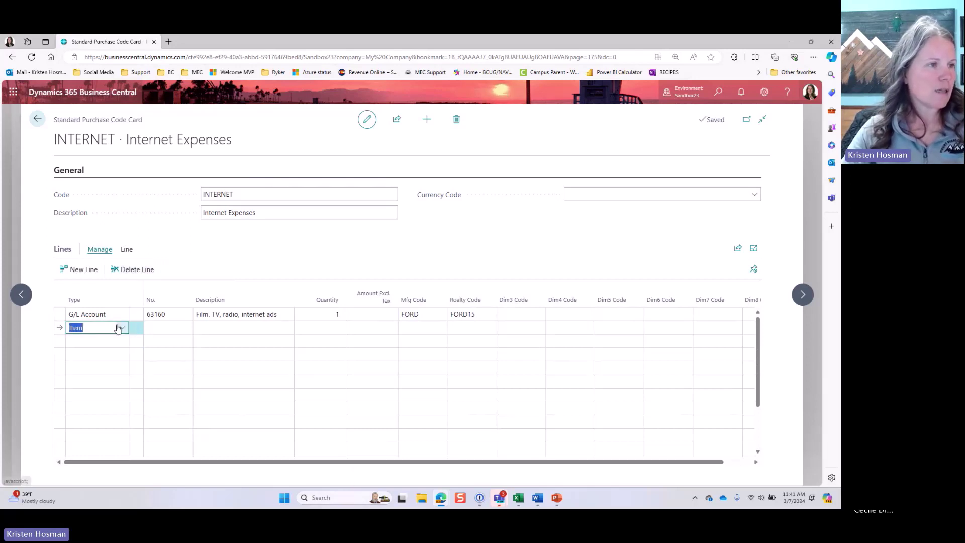
{"action": "left_click", "coordinate": [121, 329]}
{"action": "scroll", "coordinate": [121, 382], "scroll_direction": "up", "scroll_amount": 1}
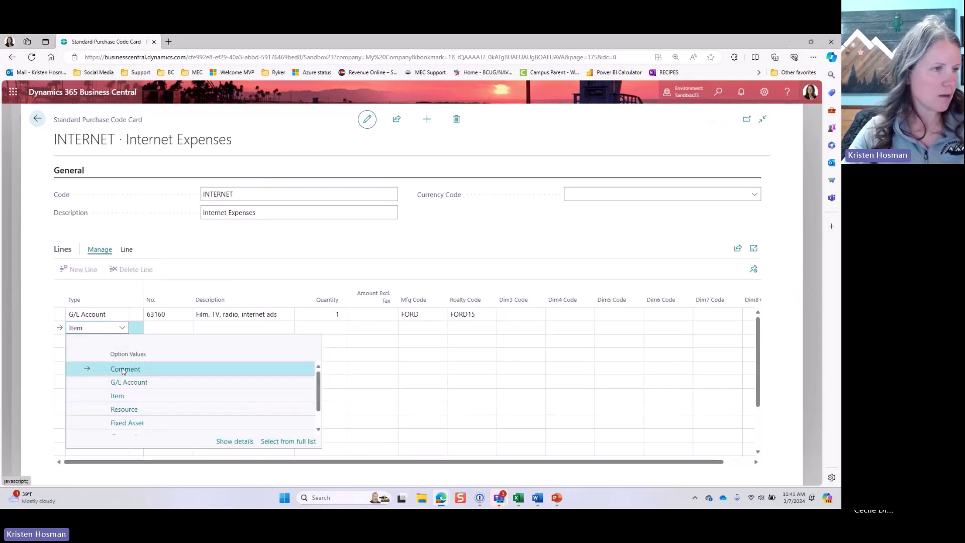
{"action": "left_click", "coordinate": [121, 371]}
{"action": "left_click", "coordinate": [227, 328]}
{"action": "type", "text": "MEC Test"}
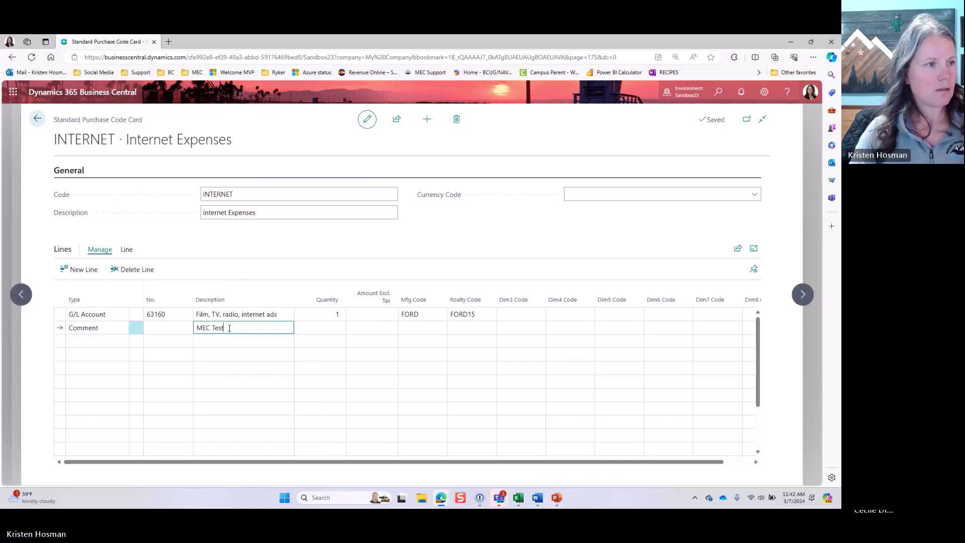
{"action": "key", "text": "Tab"}
Step: Review the line descriptions, then go back to the Recurring Purchase Lines list
{"action": "left_click", "coordinate": [252, 352]}
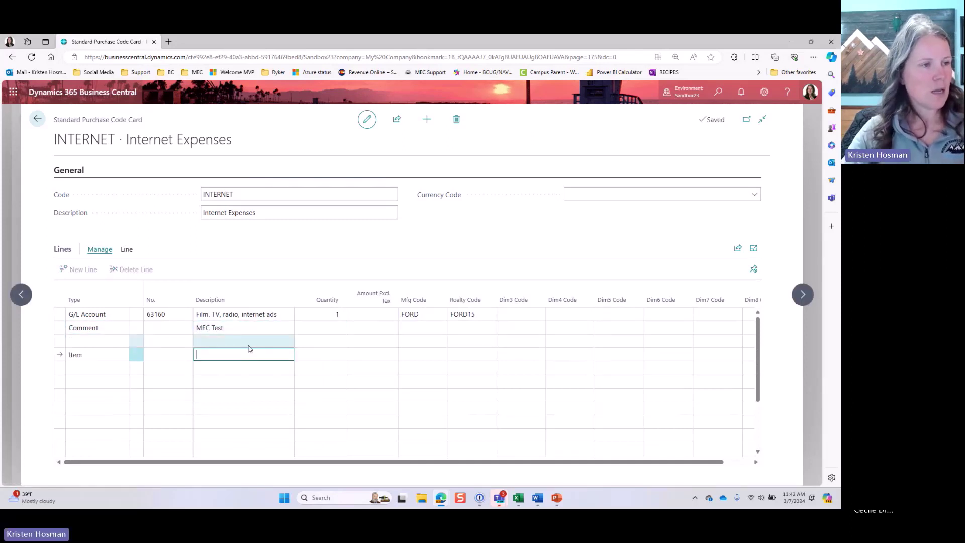
{"action": "left_click", "coordinate": [239, 331]}
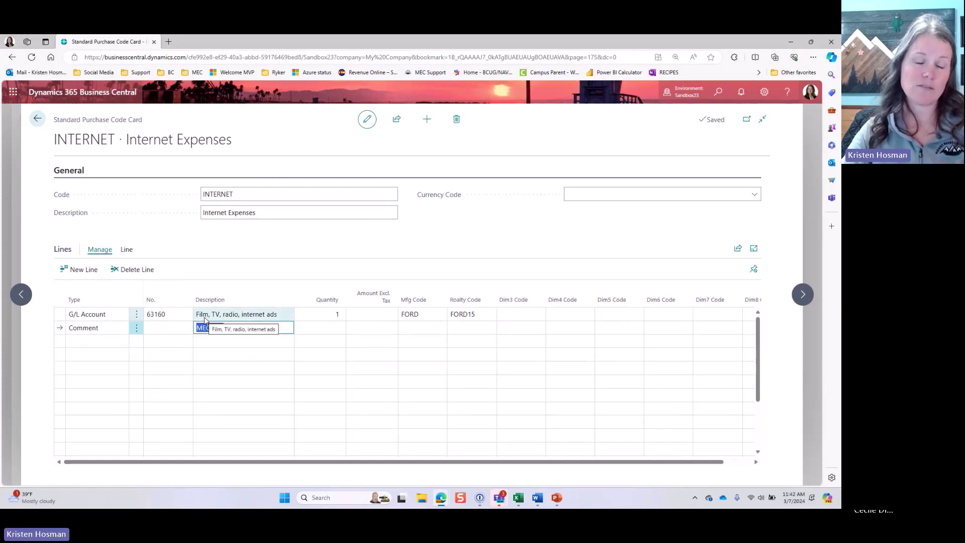
{"action": "left_click", "coordinate": [205, 317]}
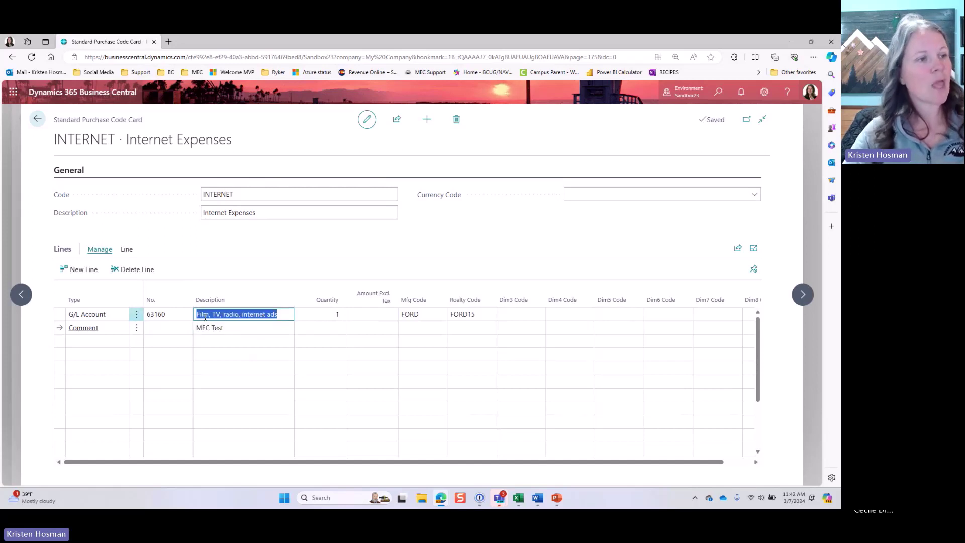
{"action": "left_click", "coordinate": [199, 328]}
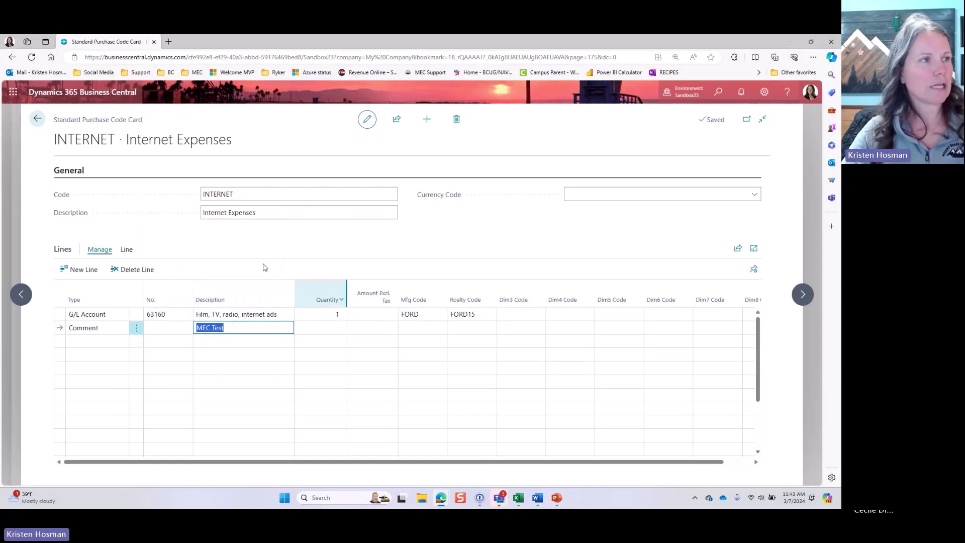
{"action": "left_click", "coordinate": [36, 120]}
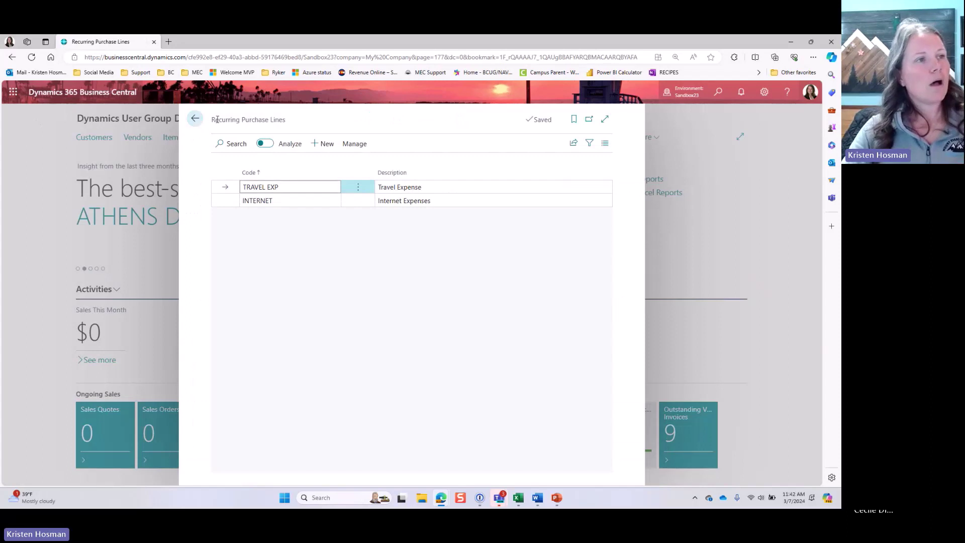
Step: Select the INTERNET row in Recurring Purchase Lines, then go back to the Role Center
{"action": "left_click_drag", "start_coordinate": [211, 121], "coordinate": [293, 125]}
{"action": "left_click", "coordinate": [293, 126]}
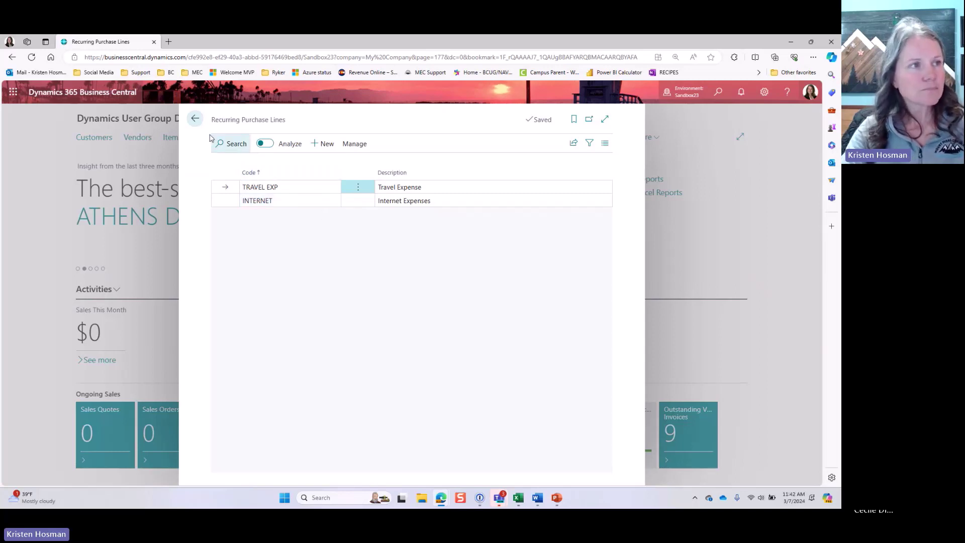
{"action": "left_click", "coordinate": [255, 202]}
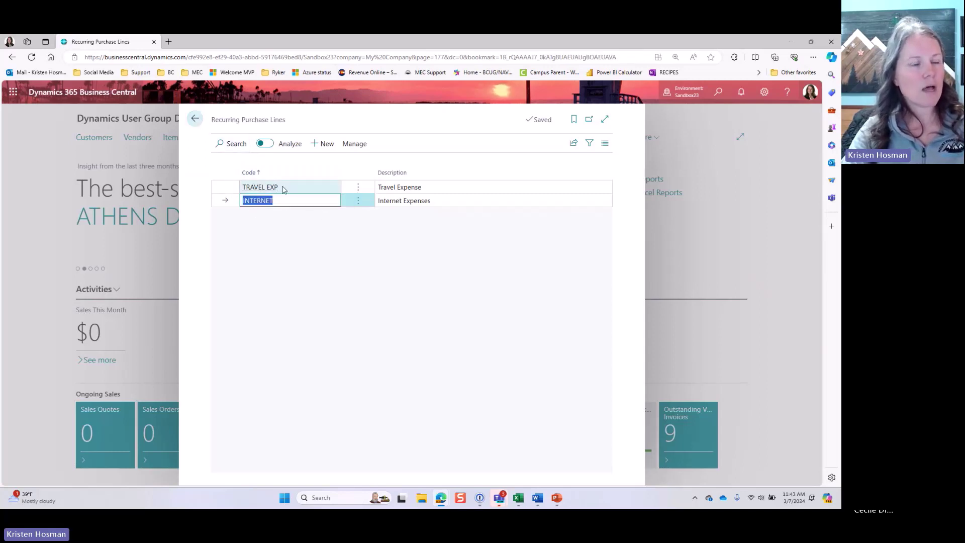
{"action": "left_click", "coordinate": [198, 119]}
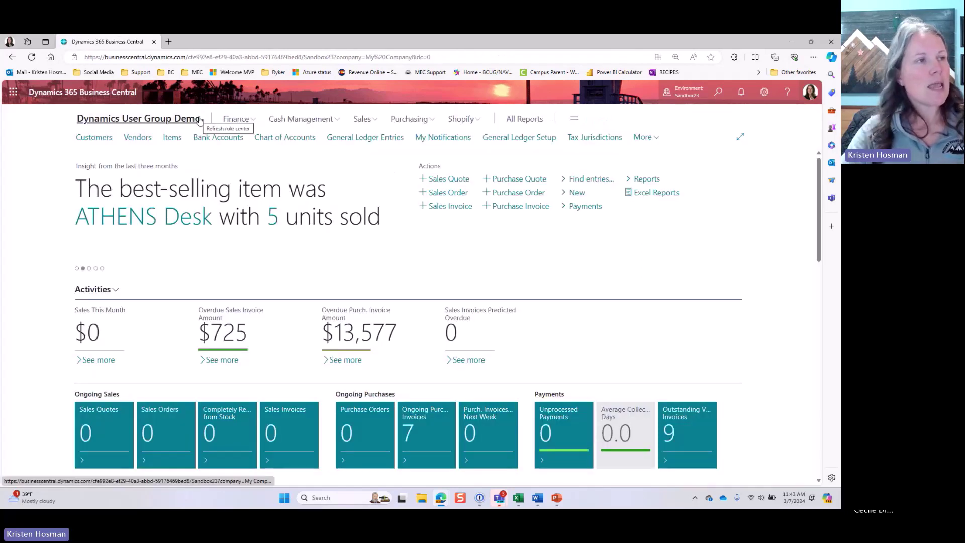
Step: Open vendor 30000 Dynamics User Group's card from the Vendors list
{"action": "left_click", "coordinate": [141, 133]}
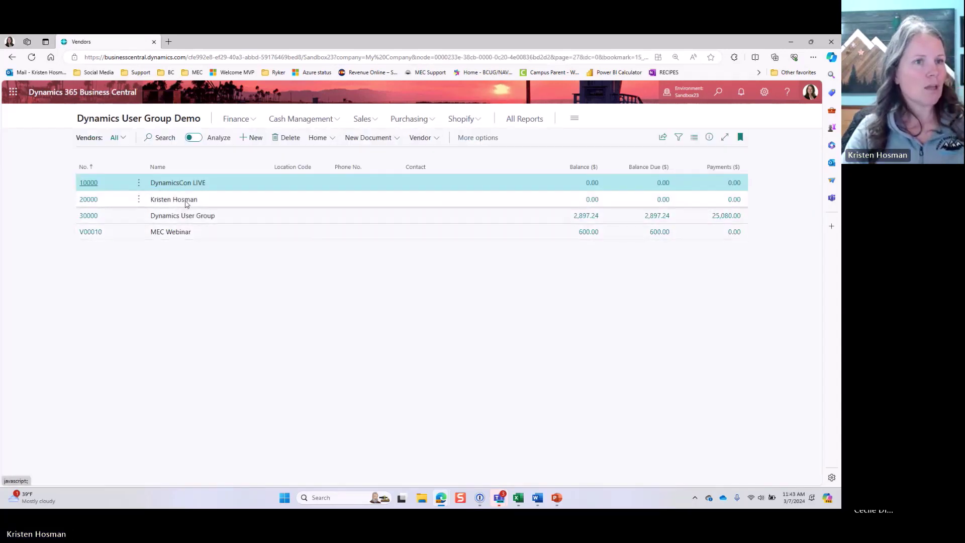
{"action": "left_click", "coordinate": [183, 220]}
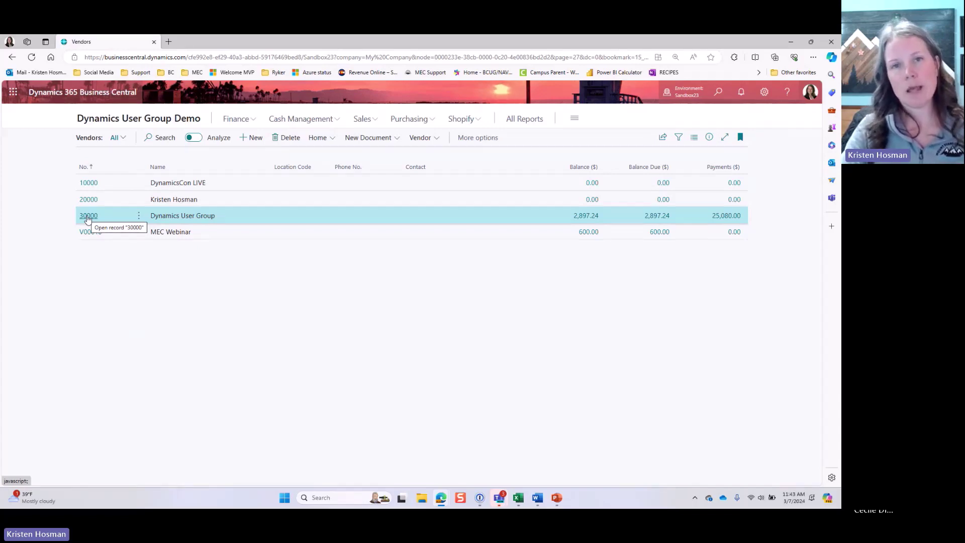
{"action": "left_click", "coordinate": [88, 216]}
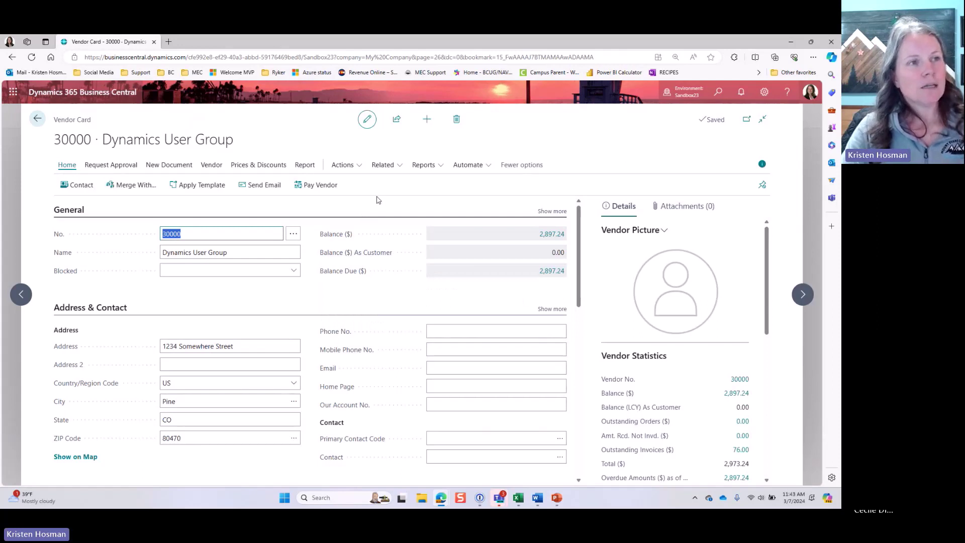
Step: Open vendor 30000's Recurring Purchase Lines via Related > Purchases
{"action": "left_click", "coordinate": [382, 166]}
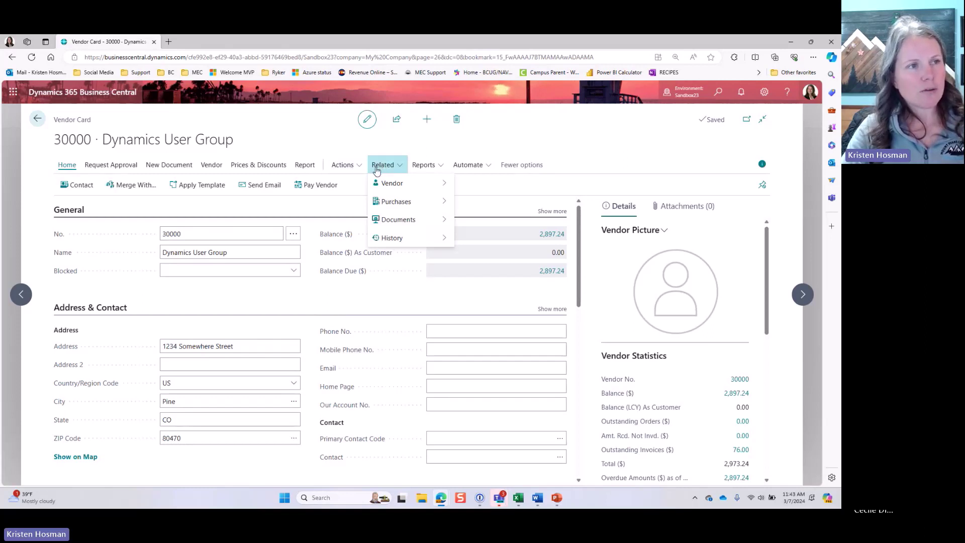
{"action": "left_click", "coordinate": [523, 164]}
{"action": "left_click", "coordinate": [354, 165]}
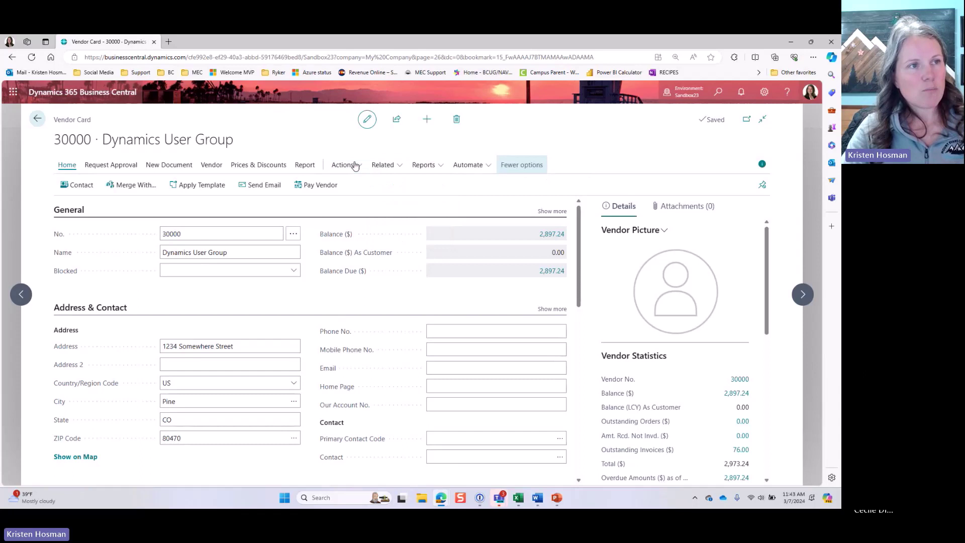
{"action": "left_click", "coordinate": [520, 165]}
{"action": "left_click", "coordinate": [370, 165]}
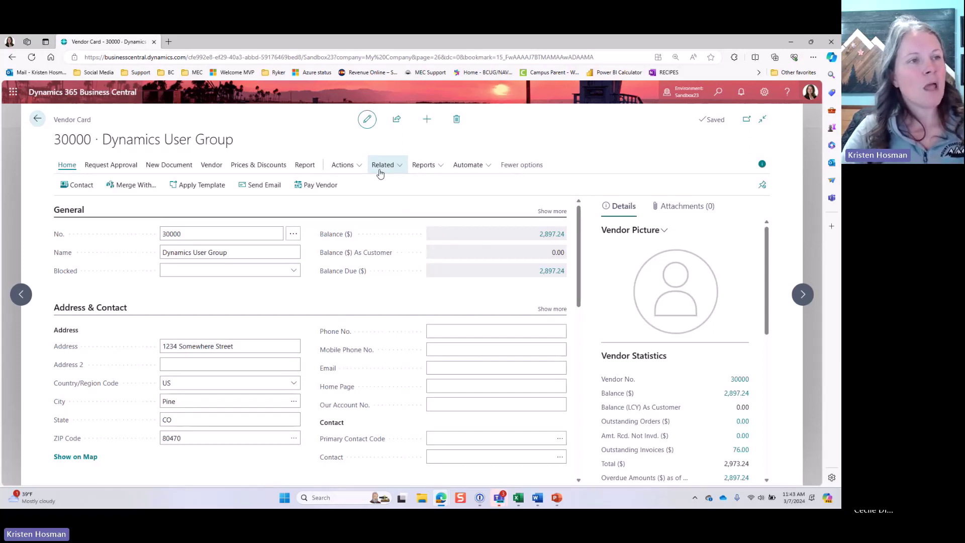
{"action": "left_click", "coordinate": [381, 173]}
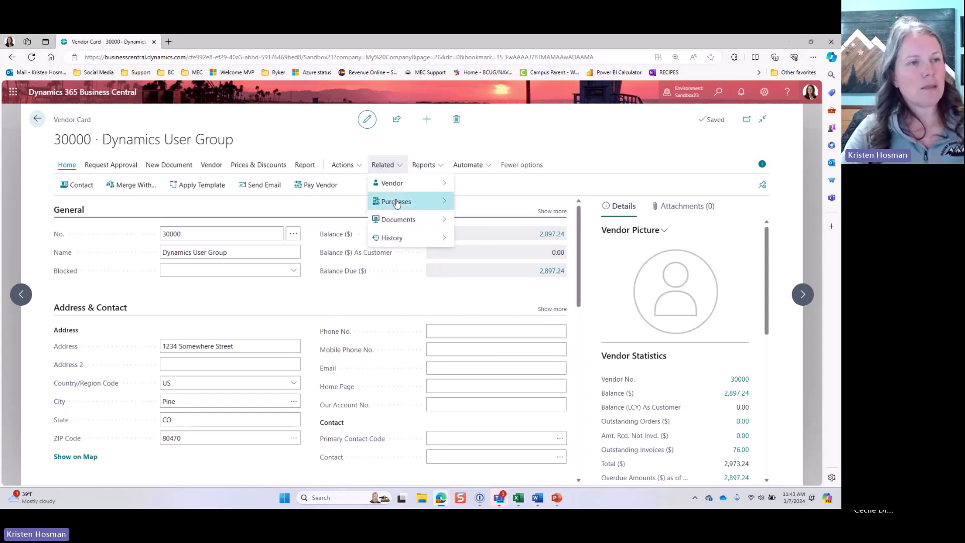
{"action": "mouse_move", "coordinate": [397, 202]}
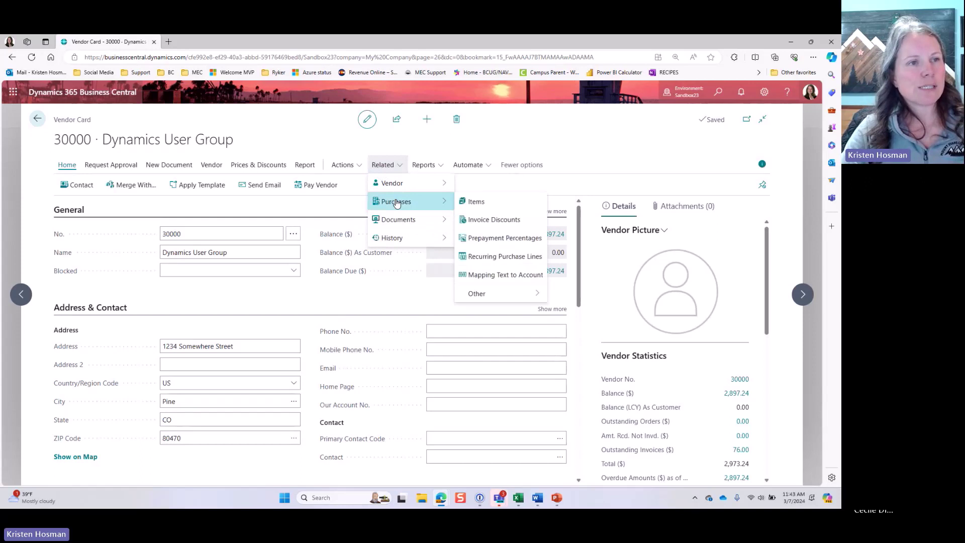
{"action": "left_click", "coordinate": [507, 261]}
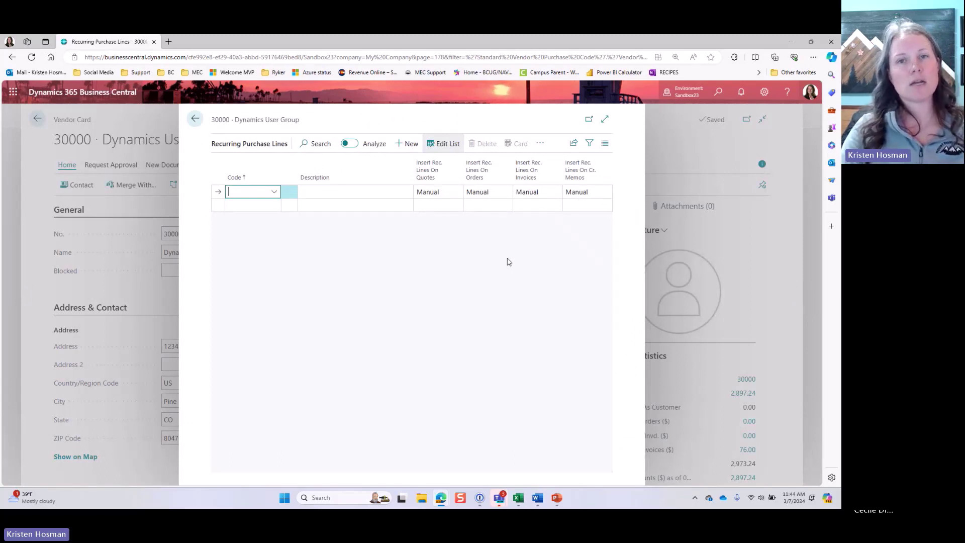
Step: Assign the INTERNET standard purchase code to vendor 30000
{"action": "left_click", "coordinate": [274, 192]}
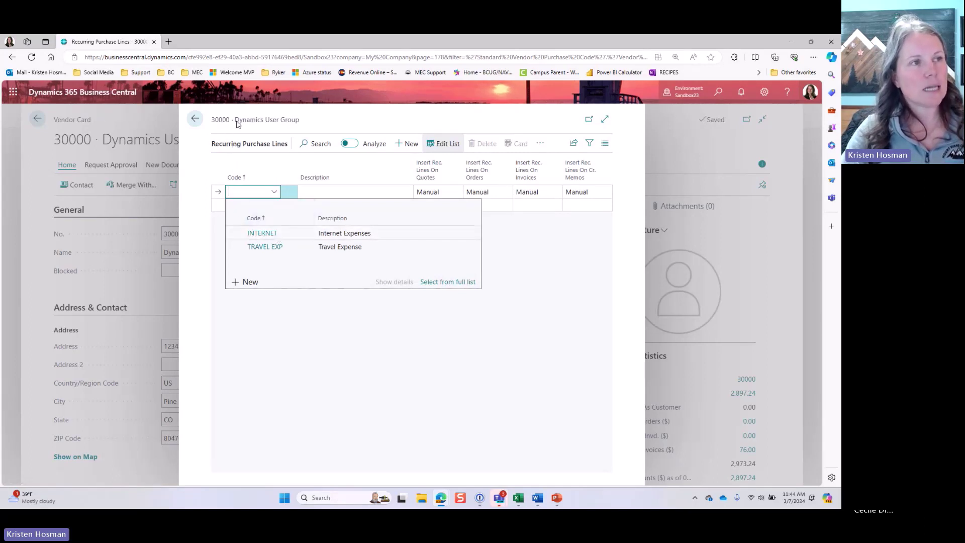
{"action": "left_click", "coordinate": [269, 237]}
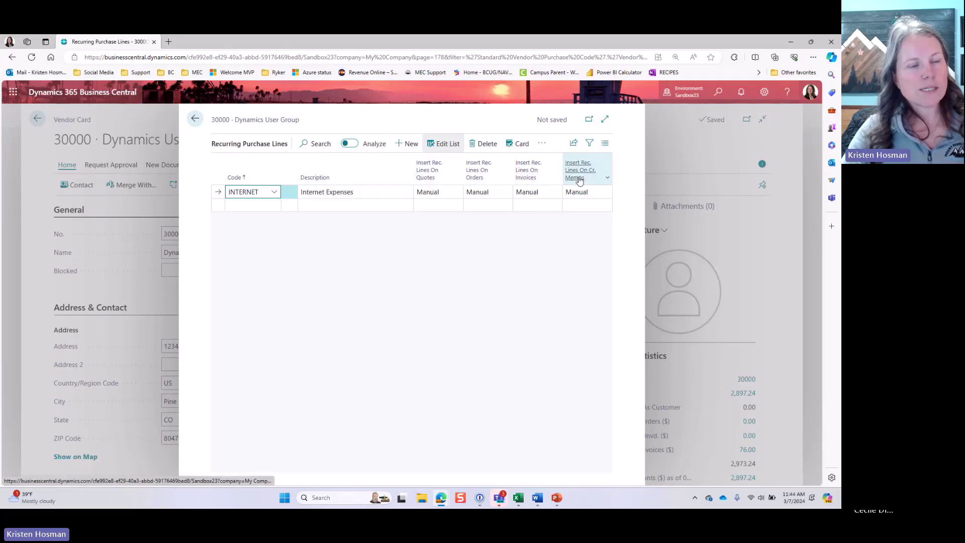
{"action": "mouse_move", "coordinate": [580, 180]}
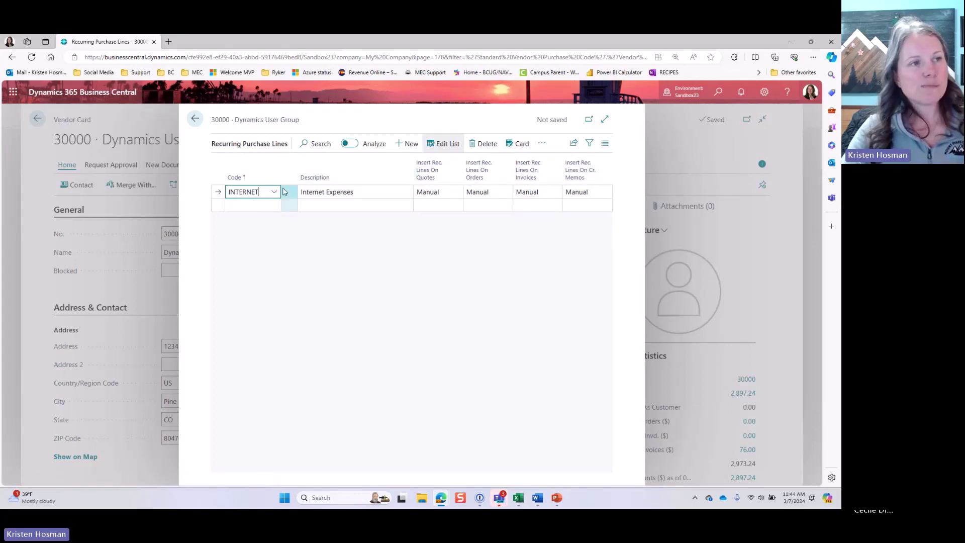
{"action": "left_click", "coordinate": [433, 195]}
Step: Set INTERNET lines to insert Automatic on invoices and Always Ask on credit memos
{"action": "left_click", "coordinate": [434, 195]}
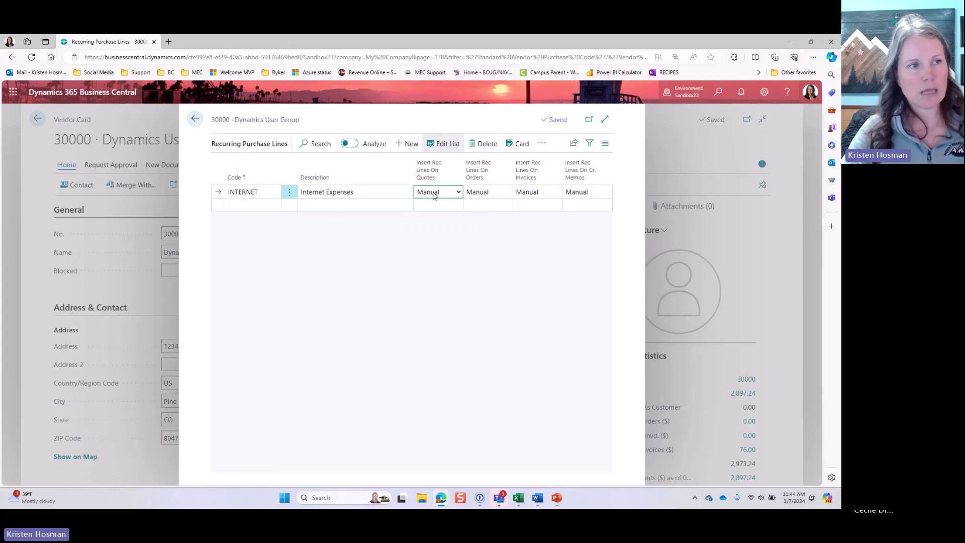
{"action": "left_click", "coordinate": [481, 195]}
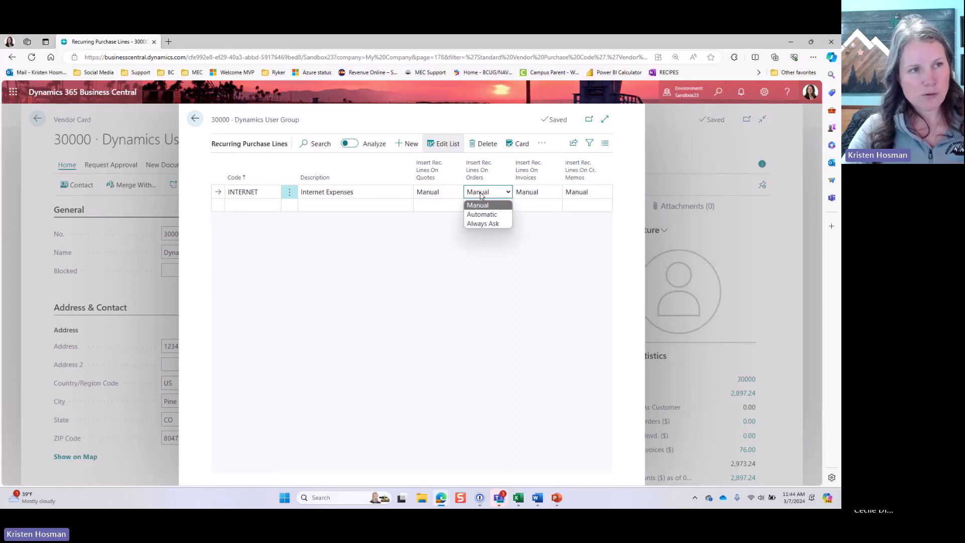
{"action": "left_click", "coordinate": [481, 196]}
{"action": "left_click", "coordinate": [523, 195]}
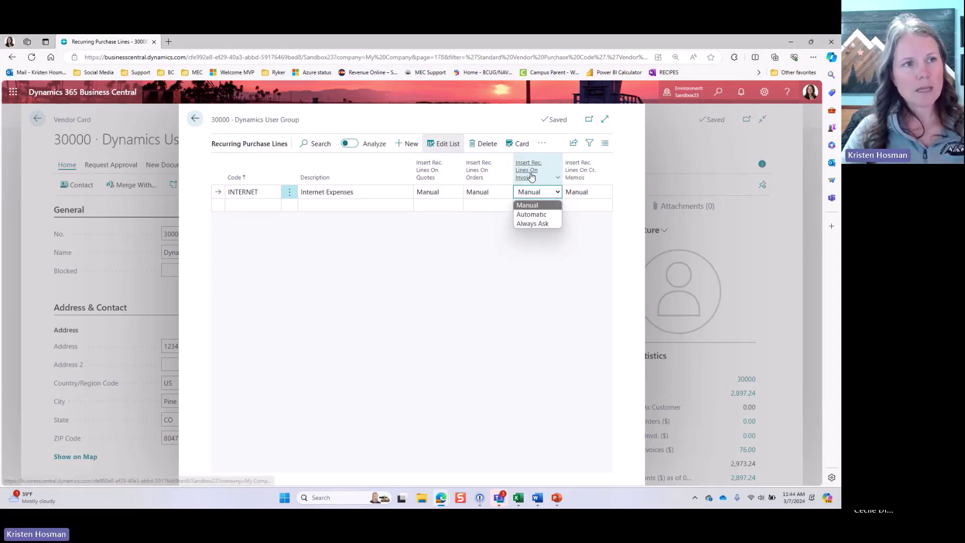
{"action": "left_click", "coordinate": [532, 214]}
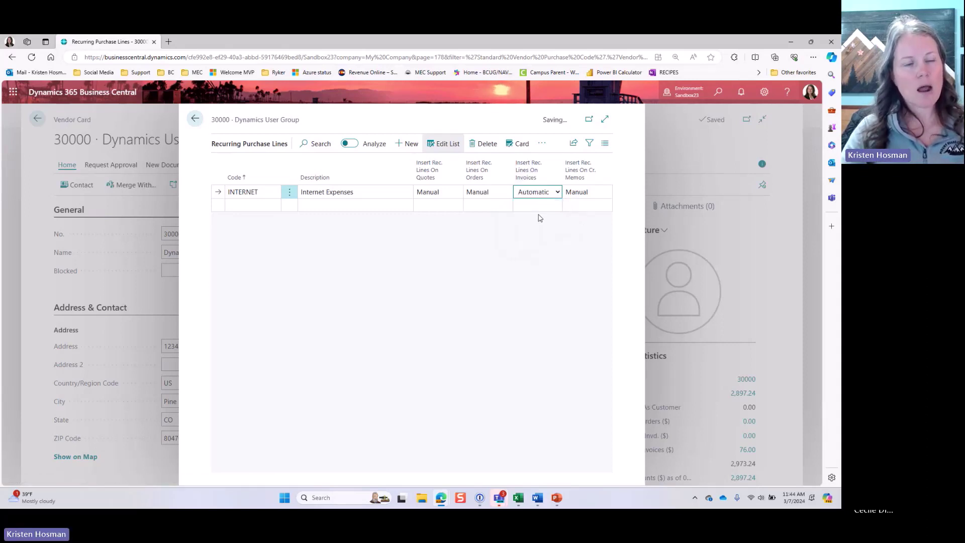
{"action": "left_click", "coordinate": [585, 192]}
{"action": "left_click", "coordinate": [587, 192]}
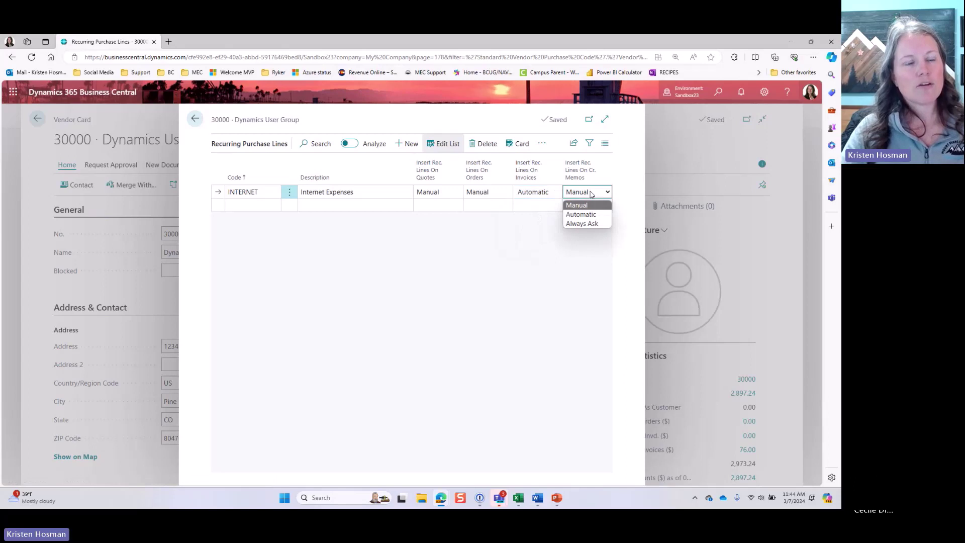
{"action": "left_click", "coordinate": [592, 223]}
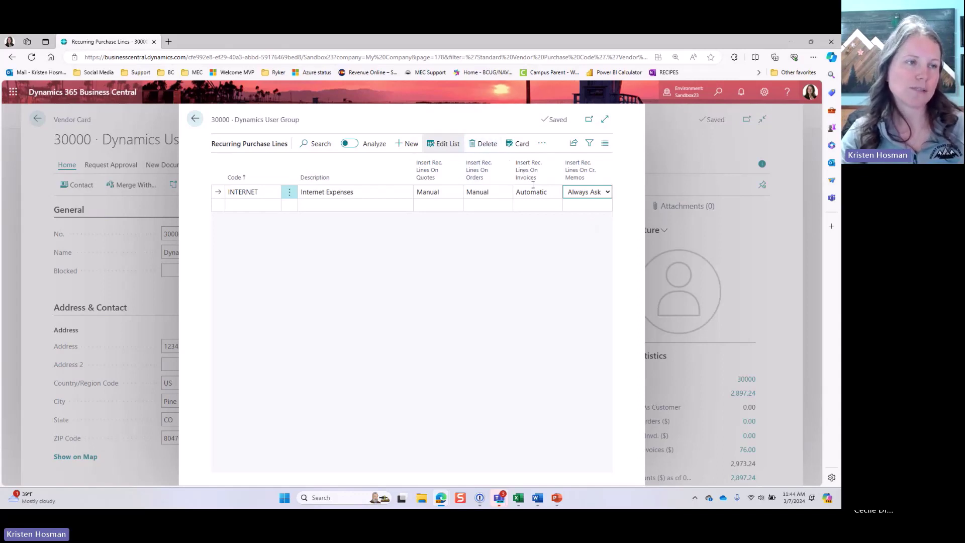
Step: Return to the vendor card and start new purchase invoice 107016 for vendor 30000
{"action": "left_click", "coordinate": [194, 118]}
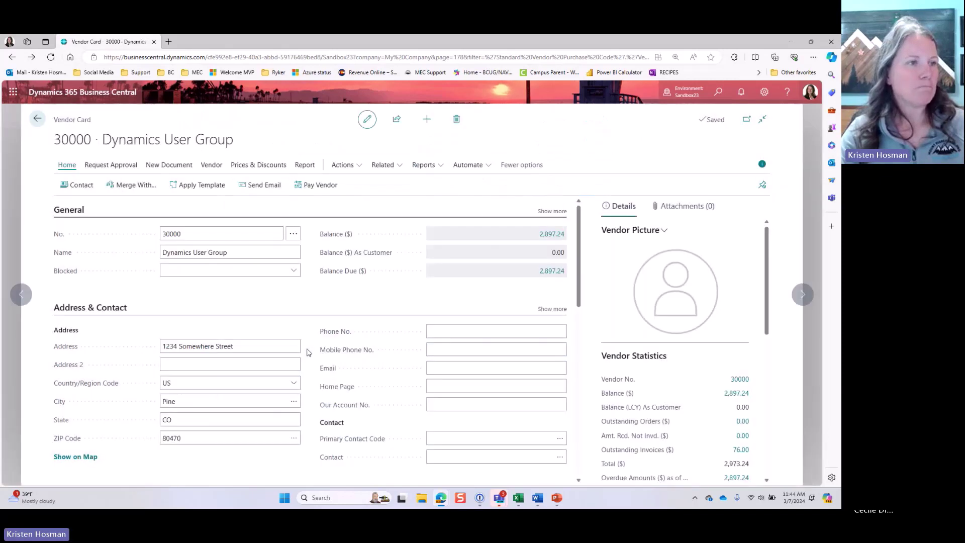
{"action": "left_click", "coordinate": [170, 172]}
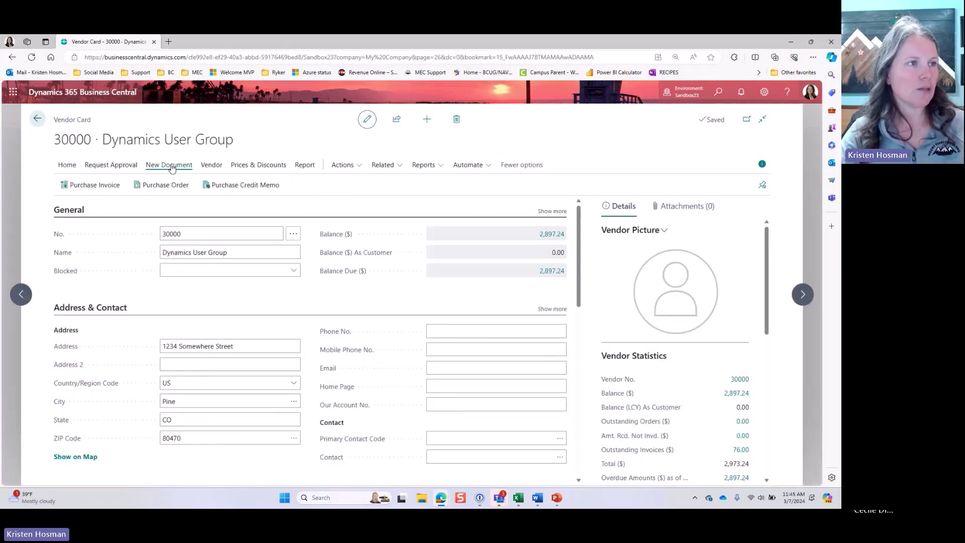
{"action": "left_click", "coordinate": [104, 185]}
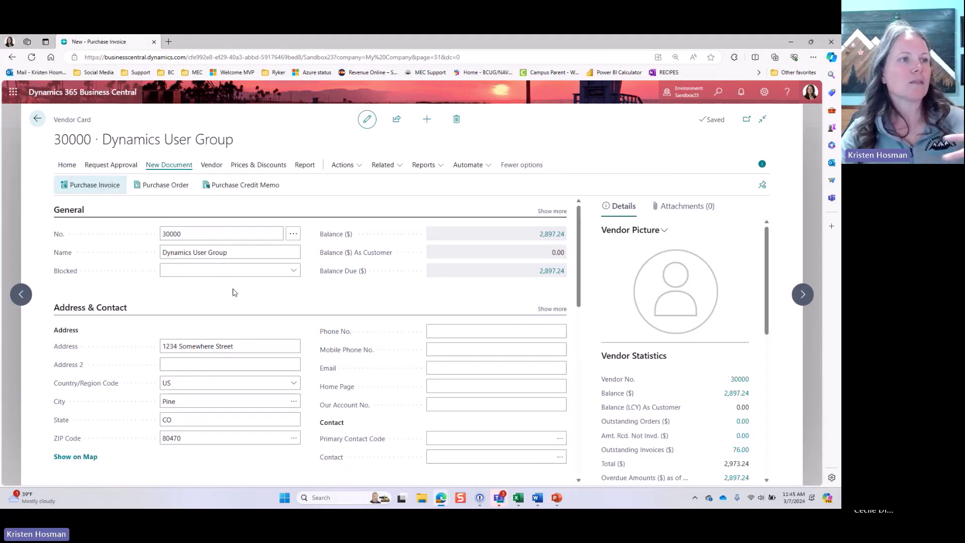
{"action": "left_click", "coordinate": [73, 215]}
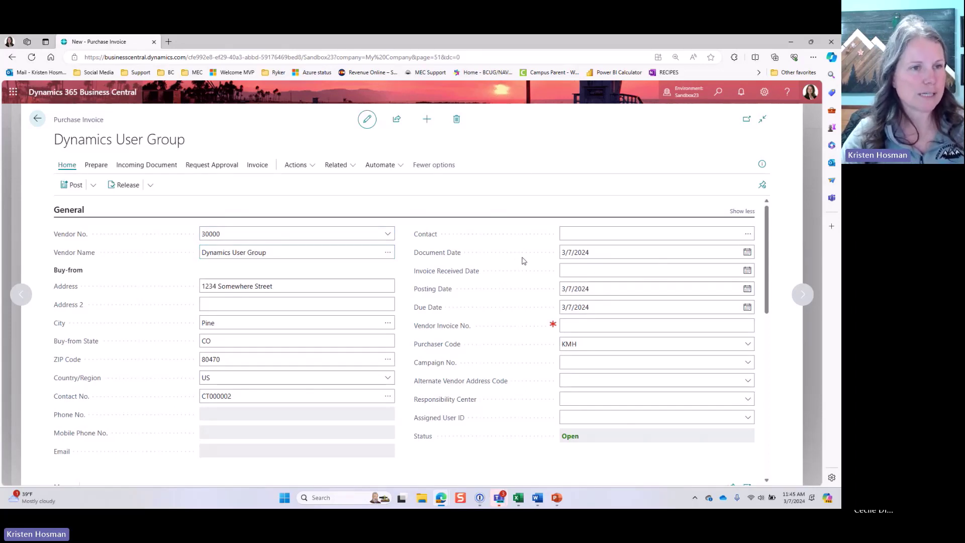
Step: Enter vendor invoice number 03072024 on the invoice
{"action": "left_click", "coordinate": [559, 326]}
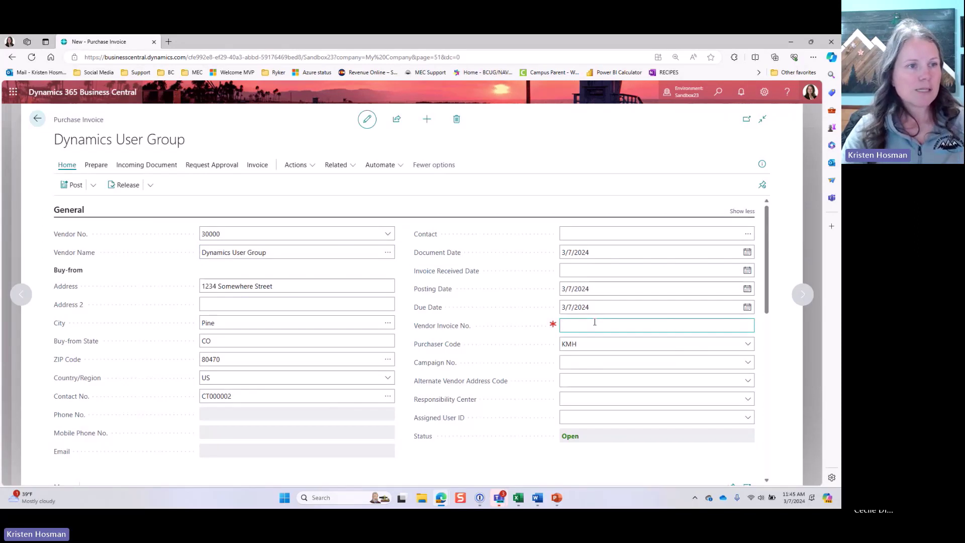
{"action": "type", "text": "03072024"}
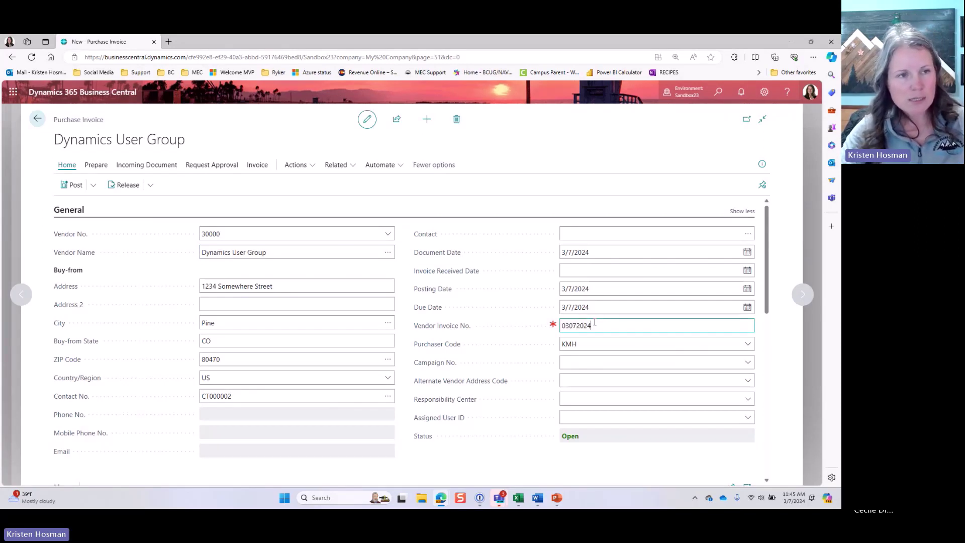
{"action": "key", "text": "Tab"}
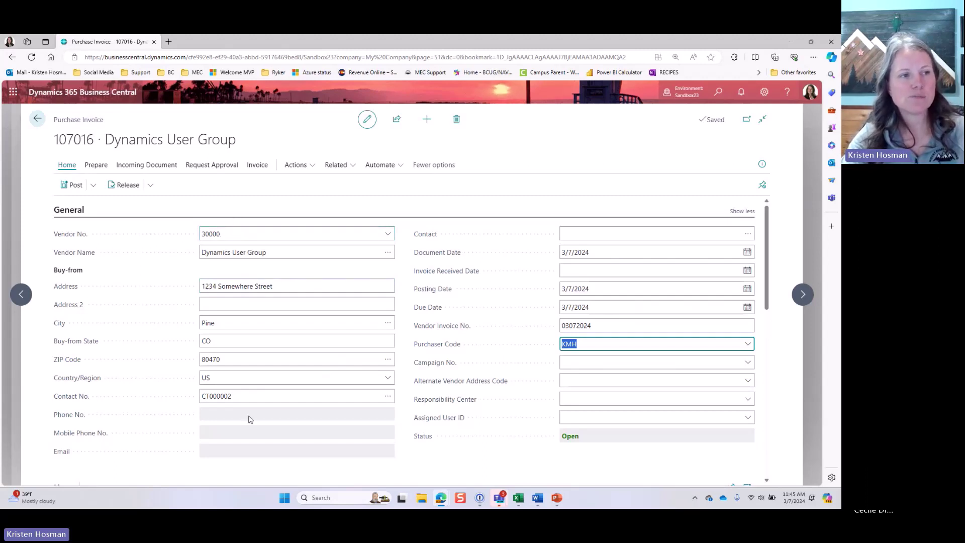
Step: Create new purchase invoice 107017 and choose vendor 30000 Dynamics User Group
{"action": "left_click", "coordinate": [427, 121]}
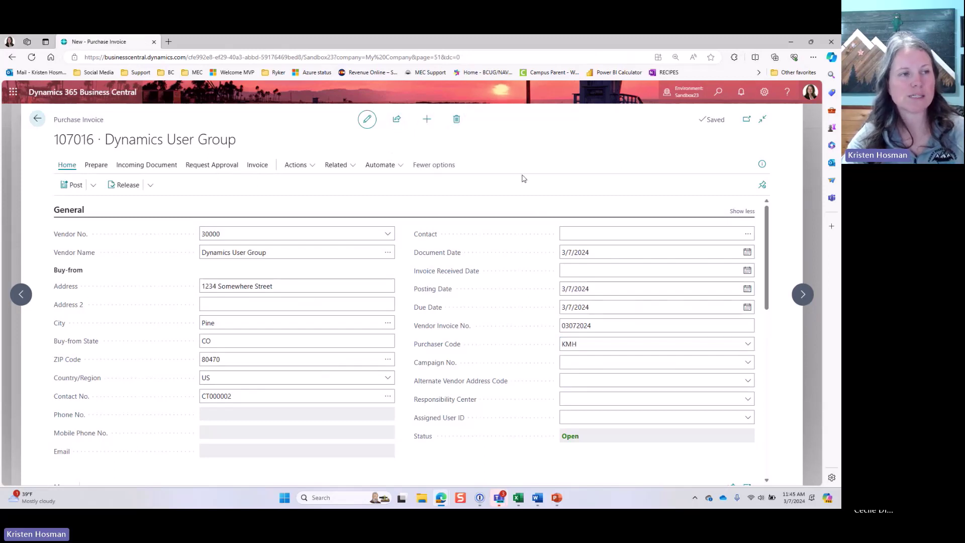
{"action": "left_click", "coordinate": [426, 121]}
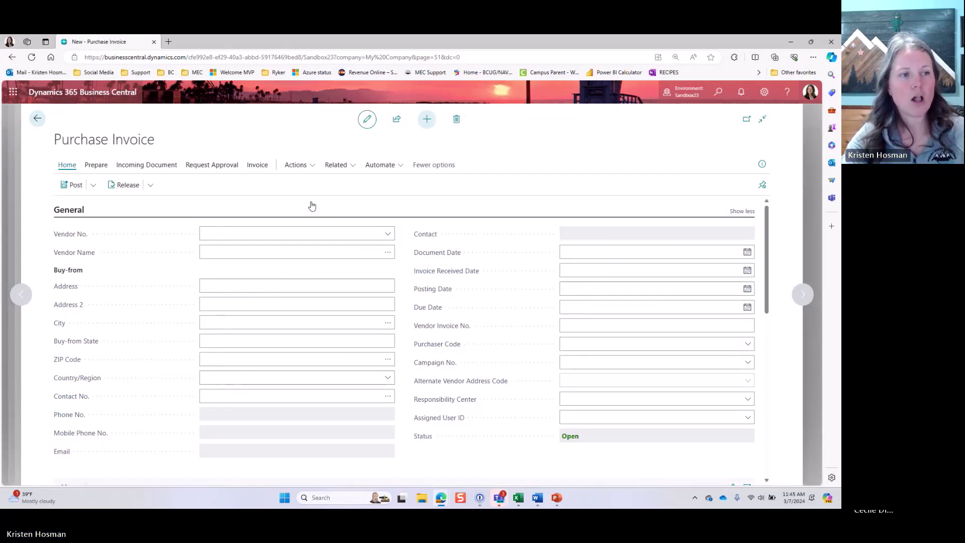
{"action": "scroll", "coordinate": [303, 432], "scroll_direction": "down", "scroll_amount": 5}
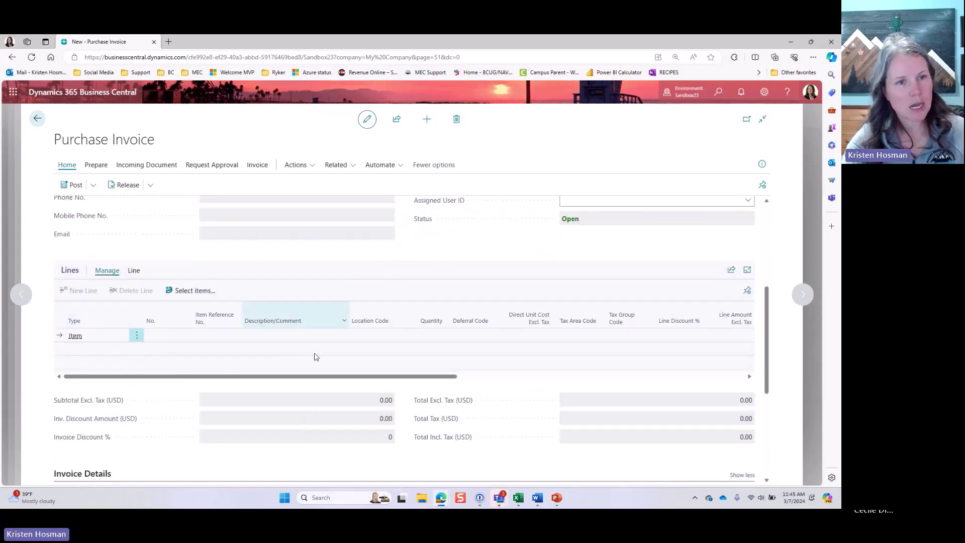
{"action": "scroll", "coordinate": [605, 324], "scroll_direction": "up", "scroll_amount": 5}
{"action": "left_click", "coordinate": [389, 236]}
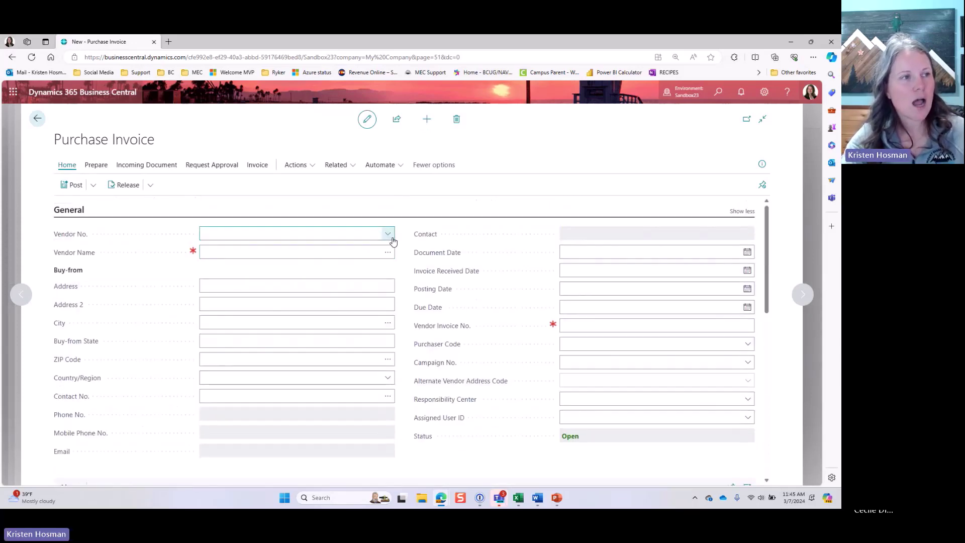
{"action": "left_click", "coordinate": [219, 305]}
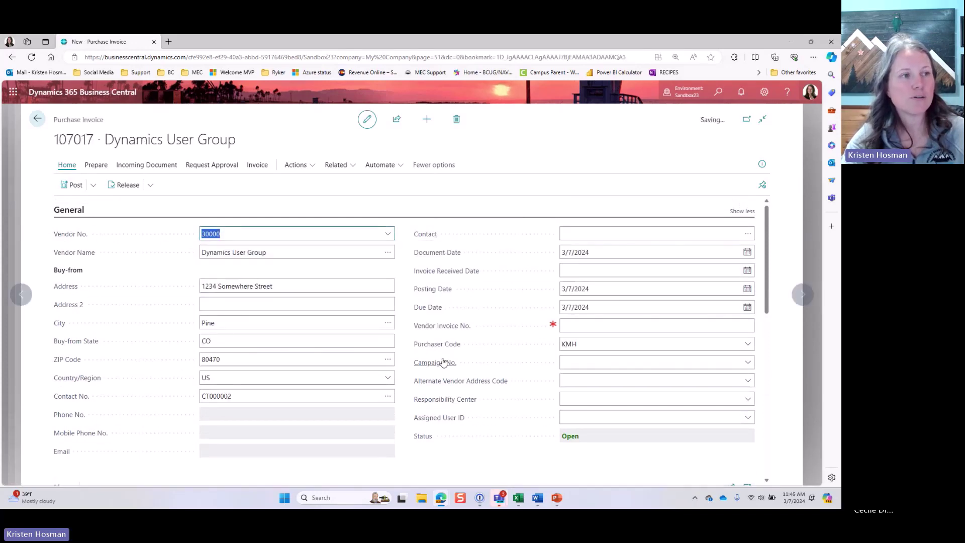
Step: Copy the Purchase Invoice page title text
{"action": "scroll", "coordinate": [286, 306], "scroll_direction": "down", "scroll_amount": 5}
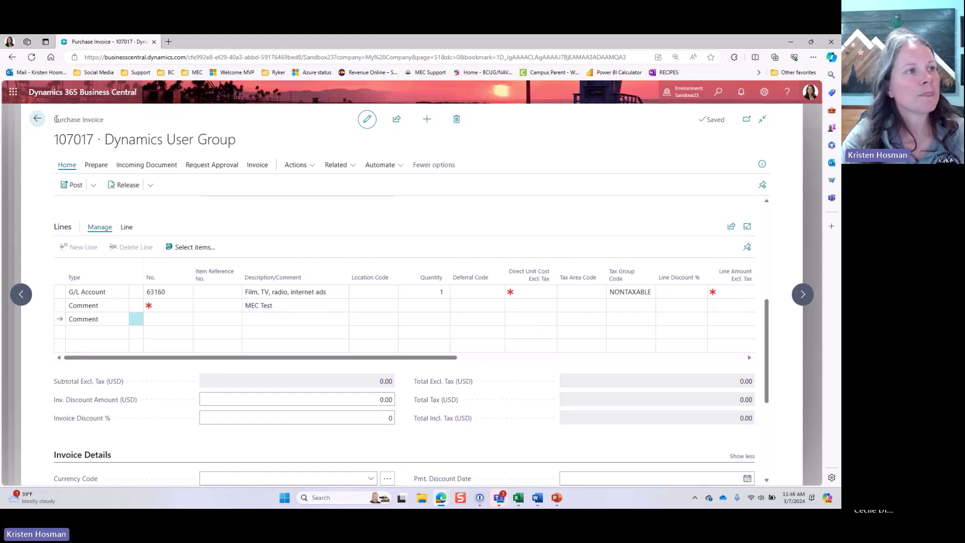
{"action": "left_click_drag", "start_coordinate": [52, 120], "coordinate": [113, 123]}
{"action": "right_click", "coordinate": [113, 124]}
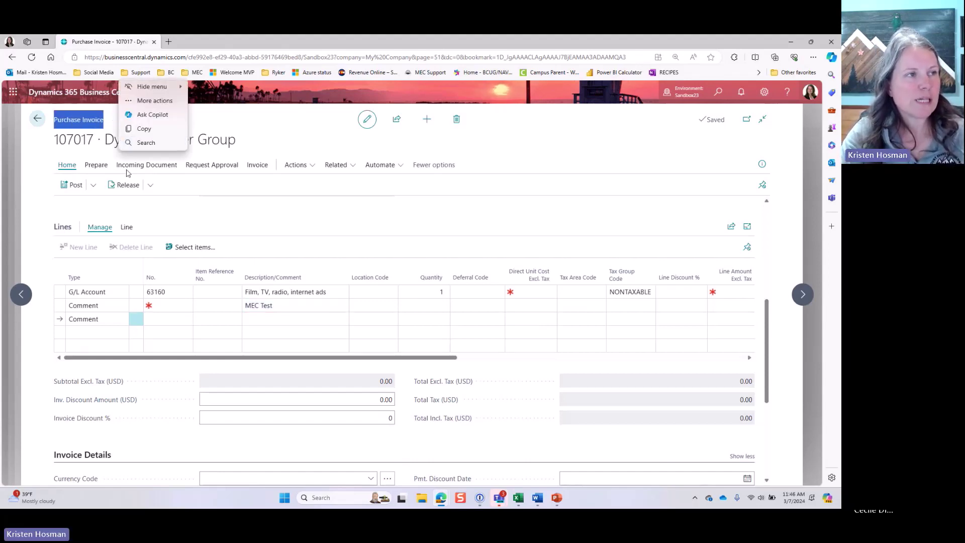
{"action": "left_click", "coordinate": [140, 140]}
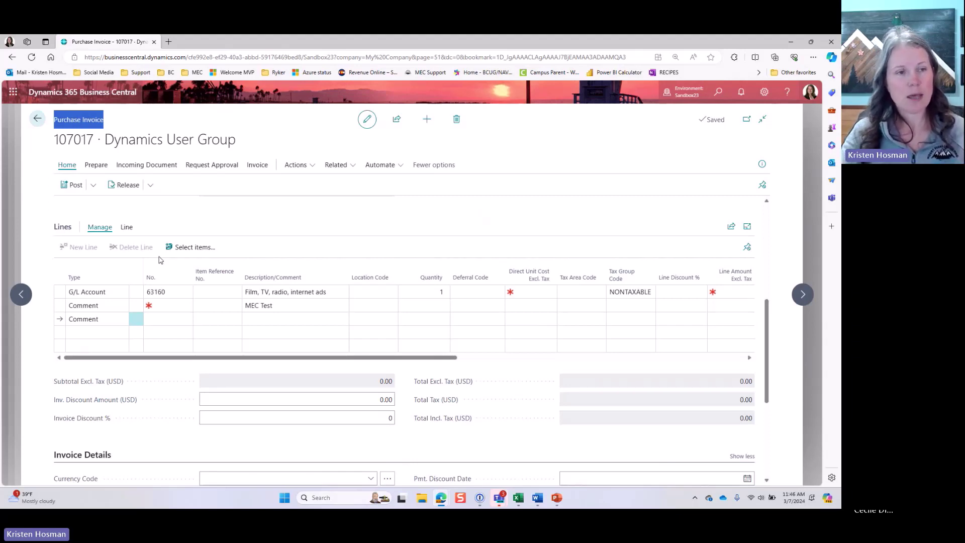
Step: Inspect the G/L account 63160 line and the MEC Test comment line
{"action": "left_click", "coordinate": [80, 292]}
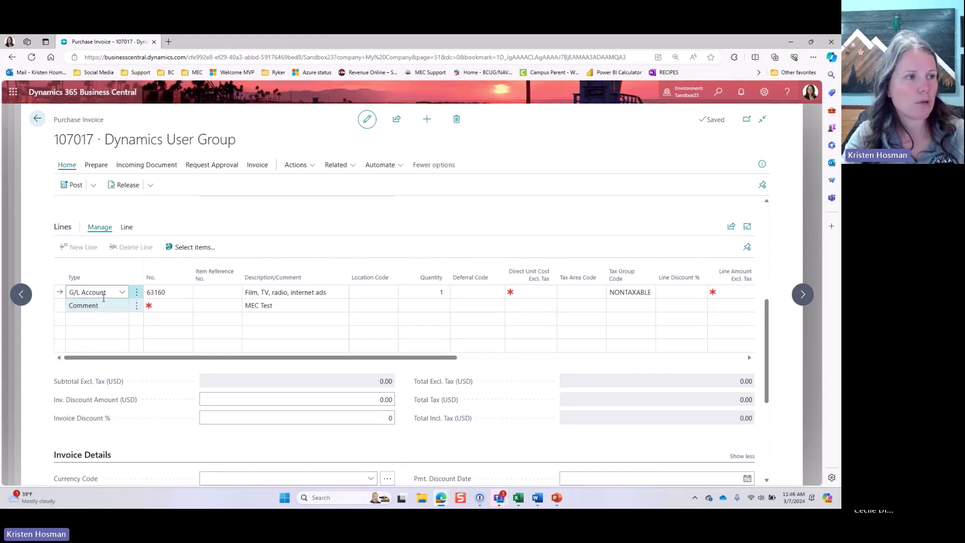
{"action": "left_click", "coordinate": [168, 294]}
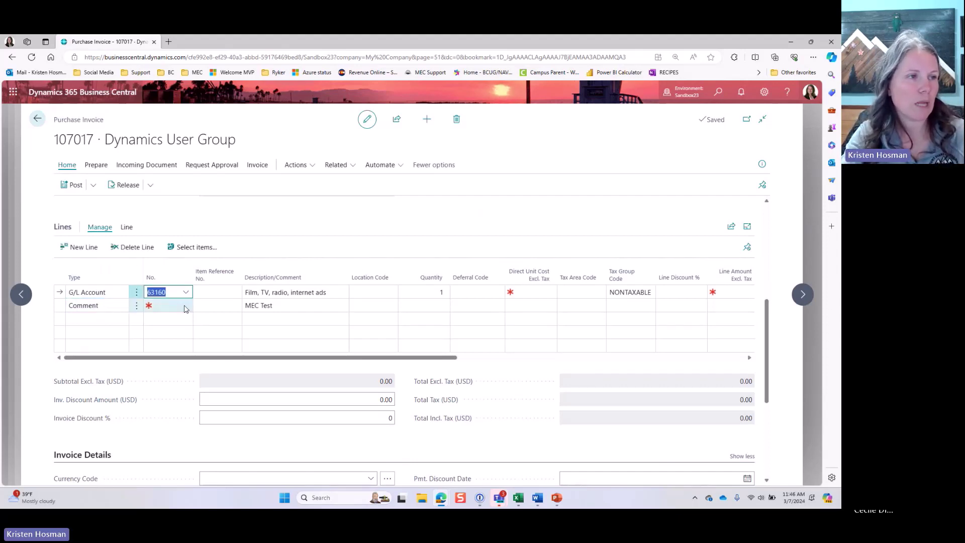
{"action": "left_click", "coordinate": [186, 292]}
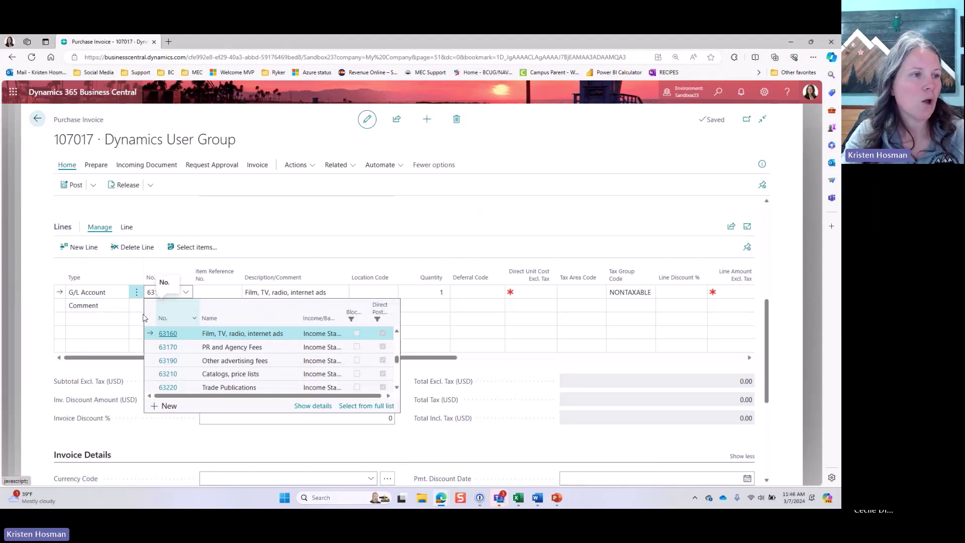
{"action": "left_click", "coordinate": [111, 309]}
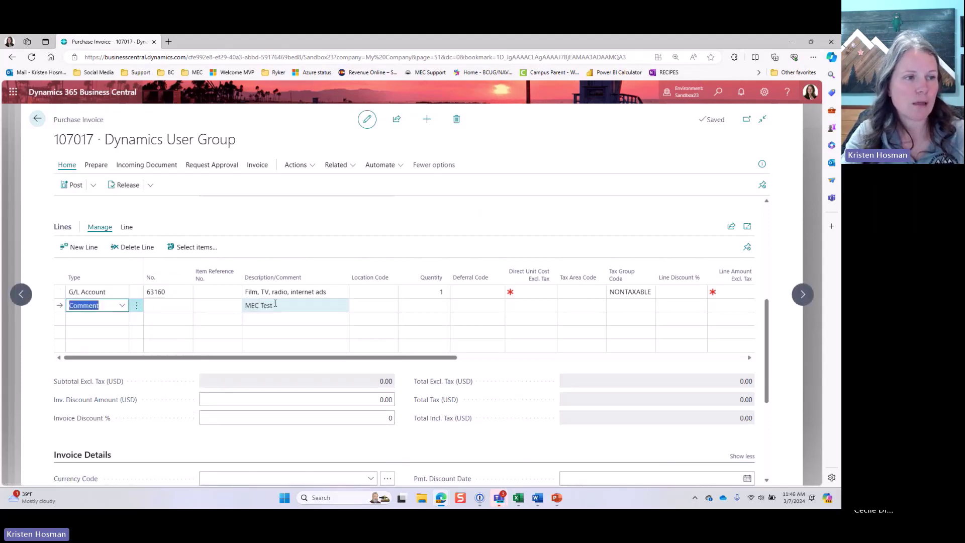
{"action": "left_click", "coordinate": [274, 304]}
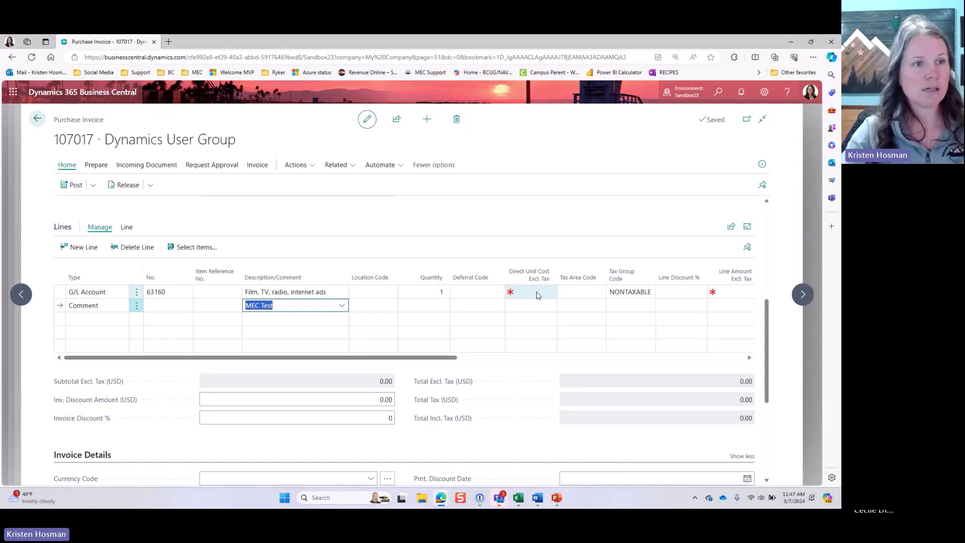
Step: Give the 63160 line a unit cost of 90, making the invoice total 90.00
{"action": "left_click", "coordinate": [537, 294]}
{"action": "type", "text": "90"}
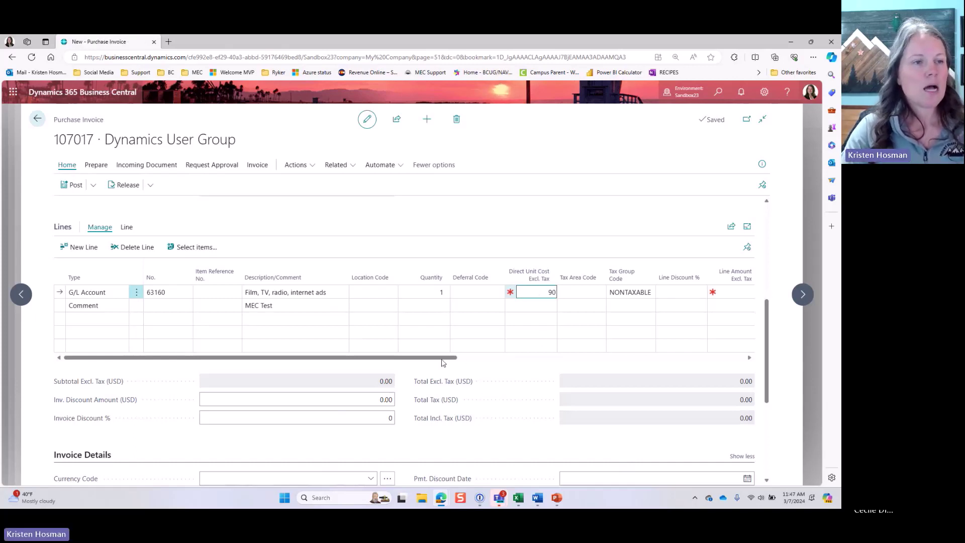
{"action": "key", "text": "Tab"}
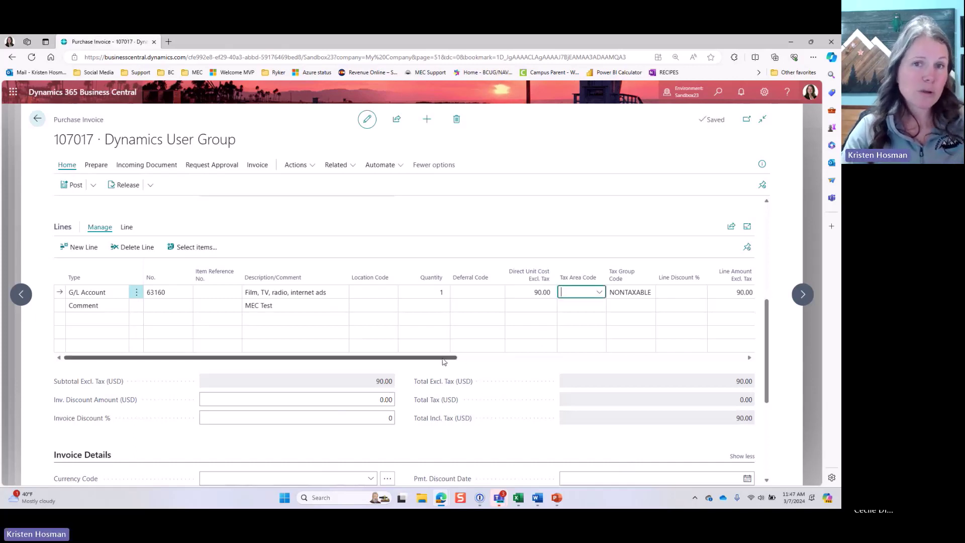
{"action": "left_click_drag", "start_coordinate": [444, 361], "coordinate": [611, 370]}
{"action": "scroll", "coordinate": [611, 370], "scroll_direction": "right", "scroll_amount": 5}
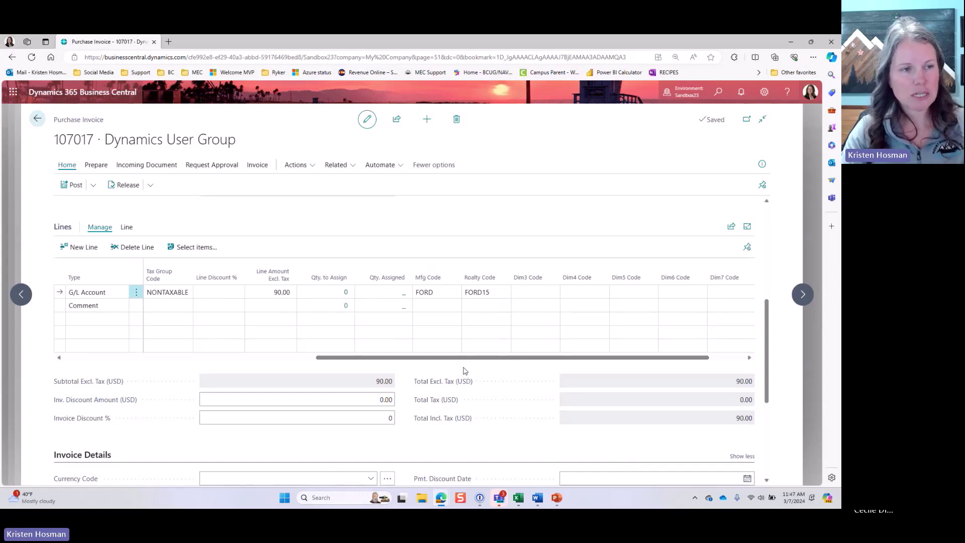
{"action": "left_click_drag", "start_coordinate": [472, 358], "coordinate": [122, 358]}
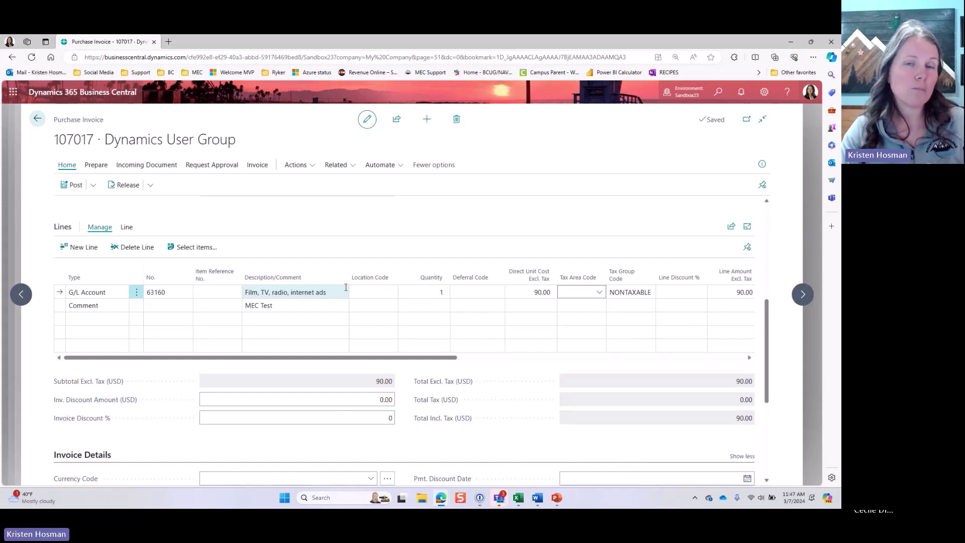
Step: Overwrite the first line's description with a person's name, removing the stray dash and 0
{"action": "left_click", "coordinate": [96, 305]}
{"action": "left_click", "coordinate": [256, 307]}
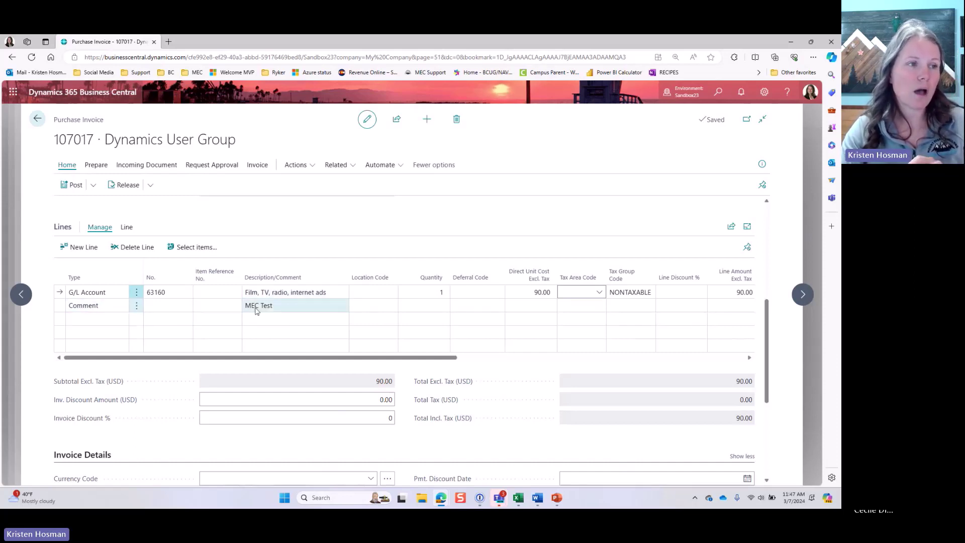
{"action": "left_click", "coordinate": [263, 292]}
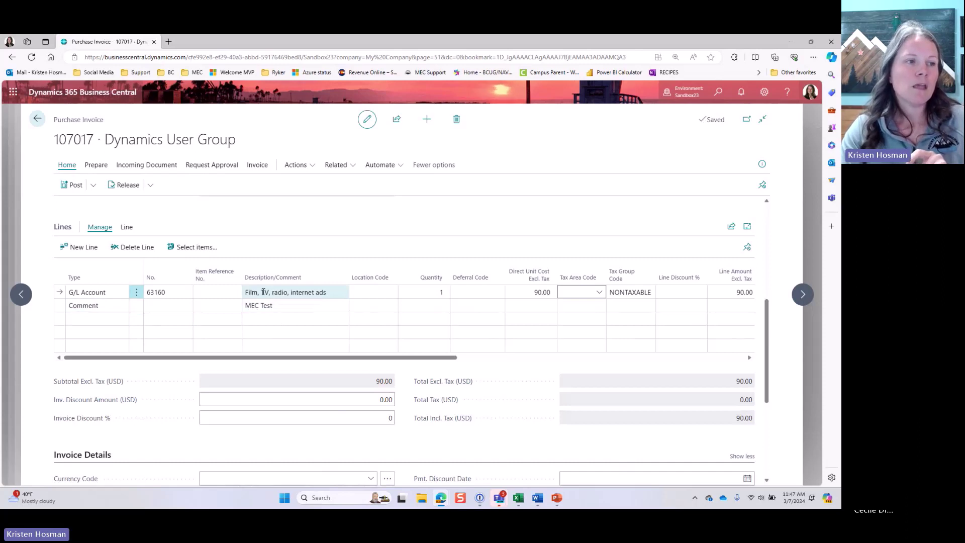
{"action": "left_click", "coordinate": [264, 292]}
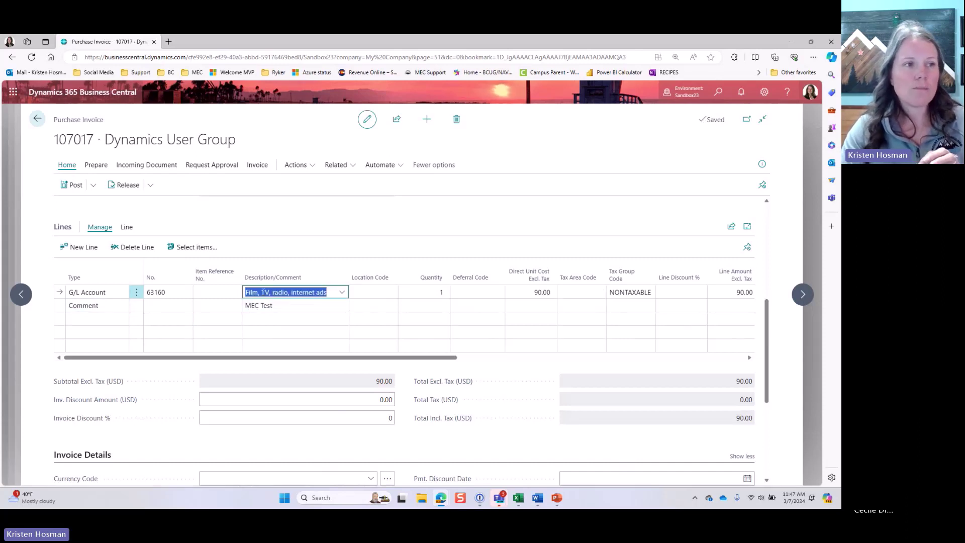
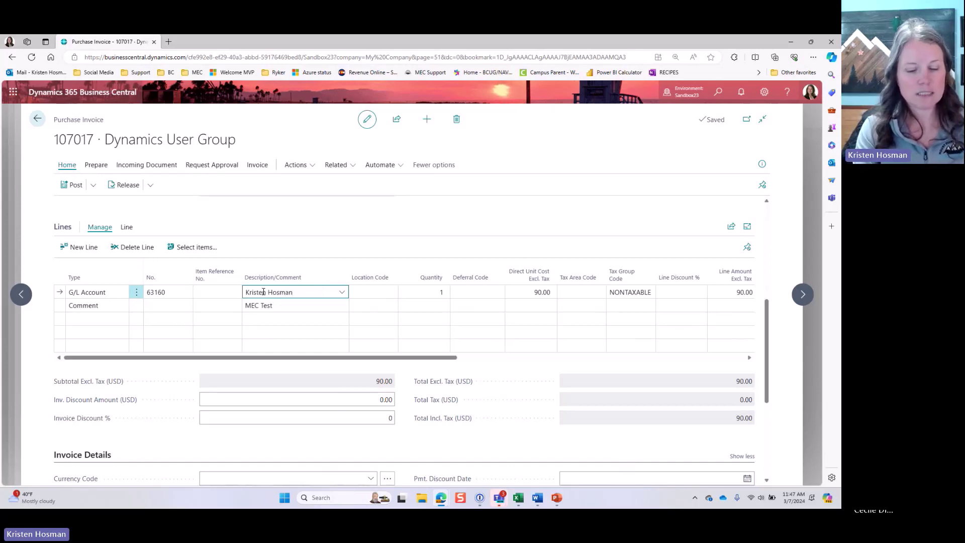
{"action": "type", "text": "0"}
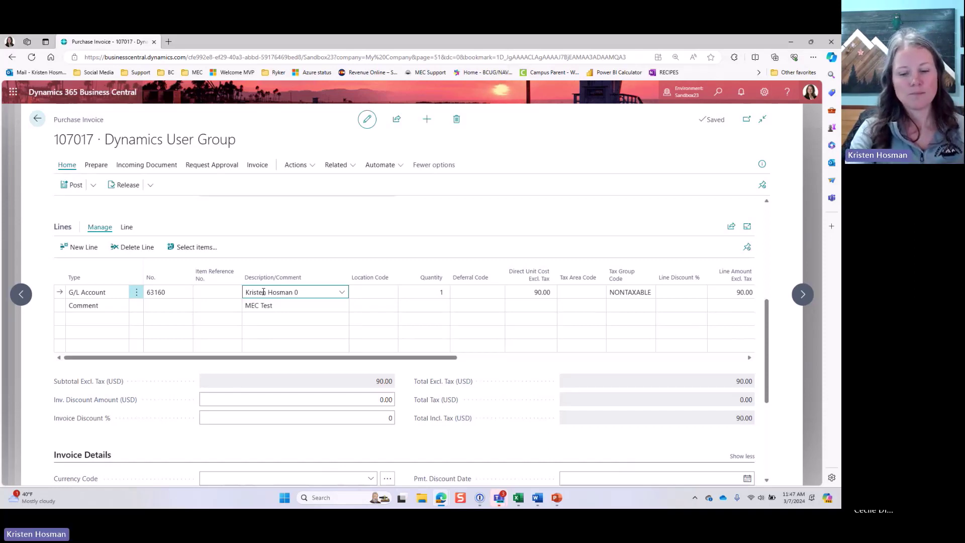
{"action": "key", "text": "BackSpace"}
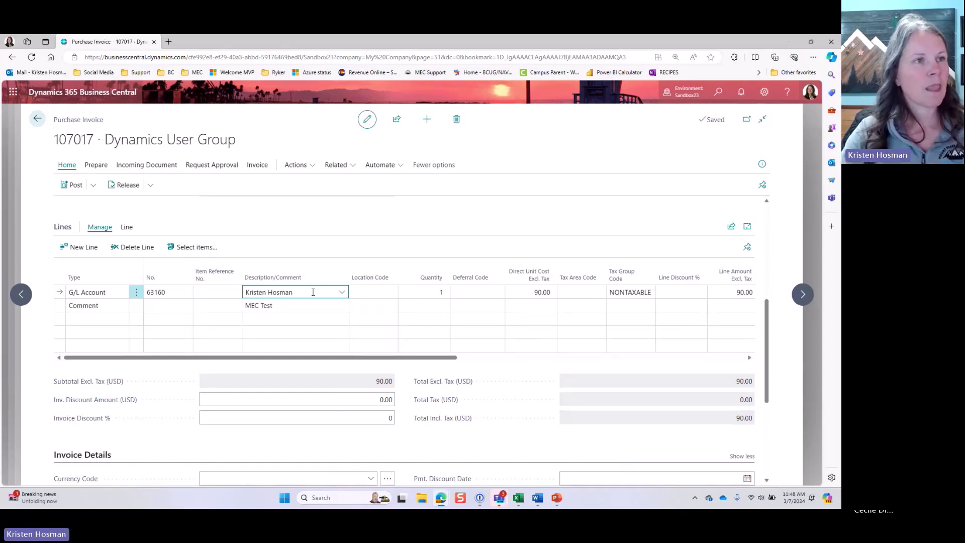
Step: Attempt posting, then after the error add vendor invoice number 03072024A
{"action": "left_click", "coordinate": [76, 186]}
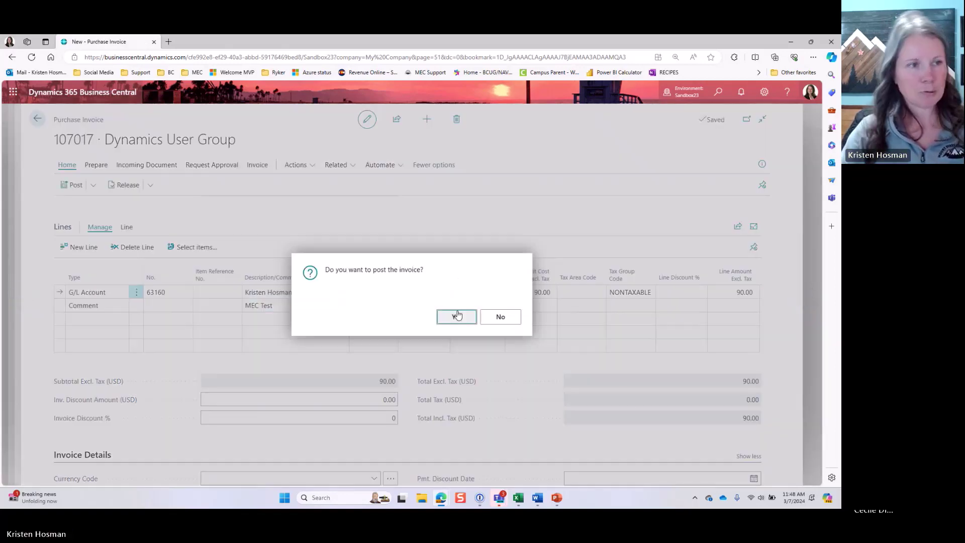
{"action": "left_click", "coordinate": [456, 316]}
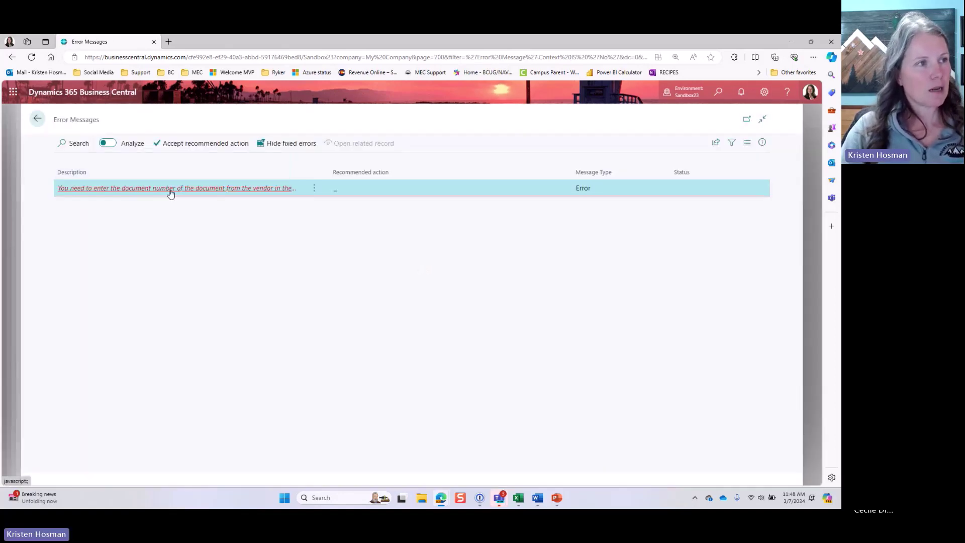
{"action": "left_click", "coordinate": [36, 119]}
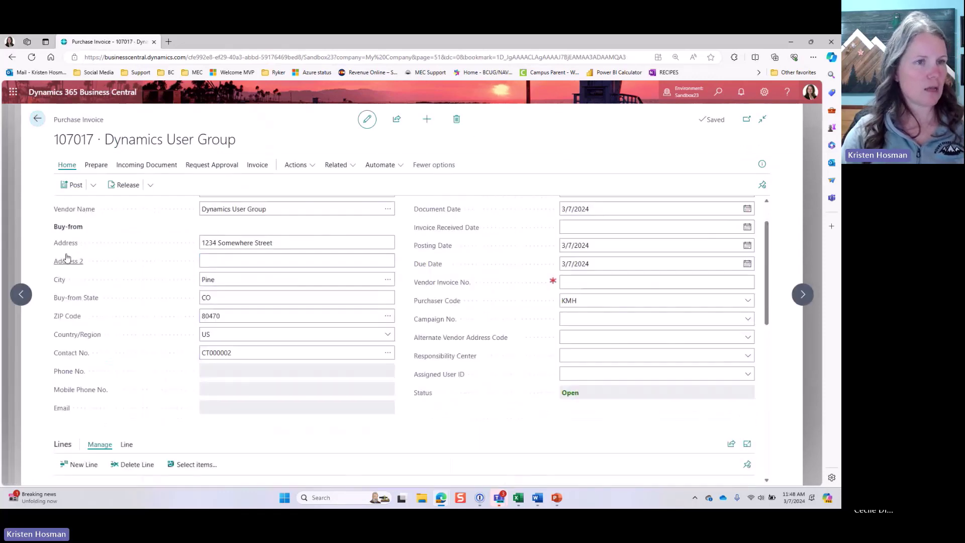
{"action": "type", "text": "03072024a"}
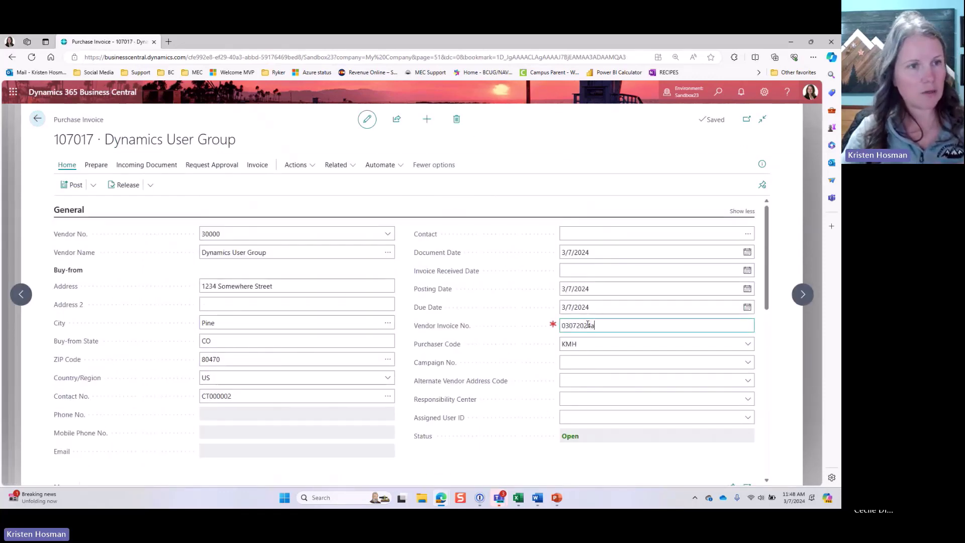
{"action": "key", "text": "Tab"}
Step: Post invoice 107017 as 108013 without opening it, and leave unposted invoice 107016
{"action": "left_click", "coordinate": [416, 317]}
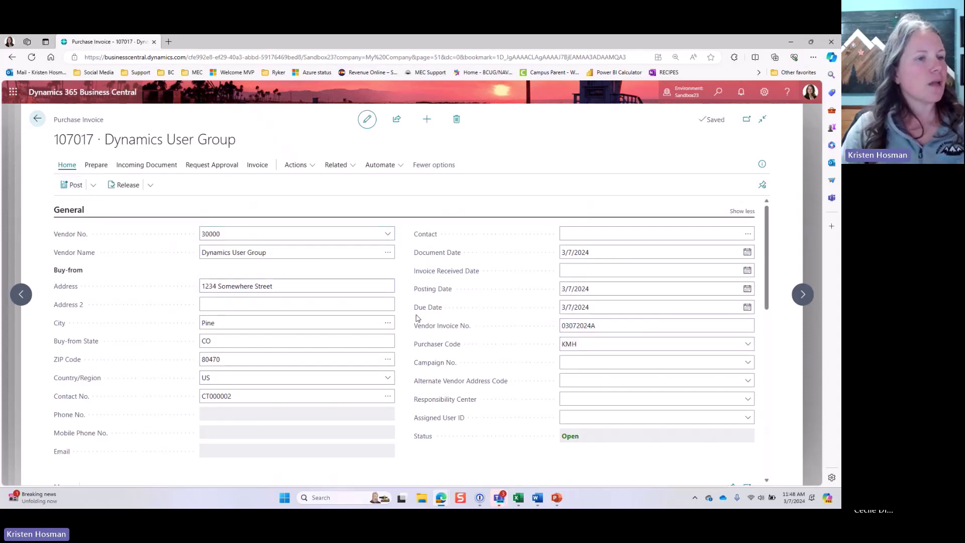
{"action": "key", "text": "F9"}
{"action": "left_click", "coordinate": [453, 317]}
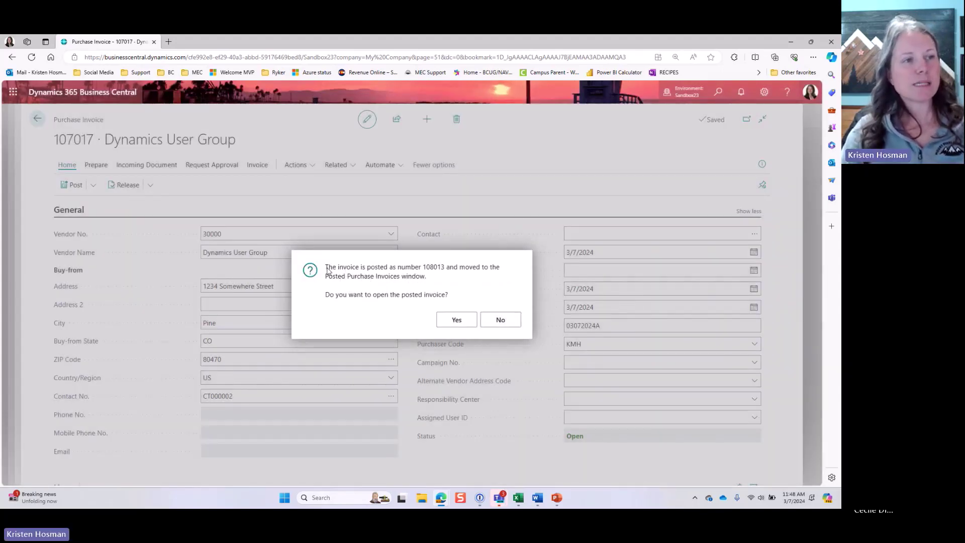
{"action": "left_click_drag", "start_coordinate": [326, 267], "coordinate": [447, 297]}
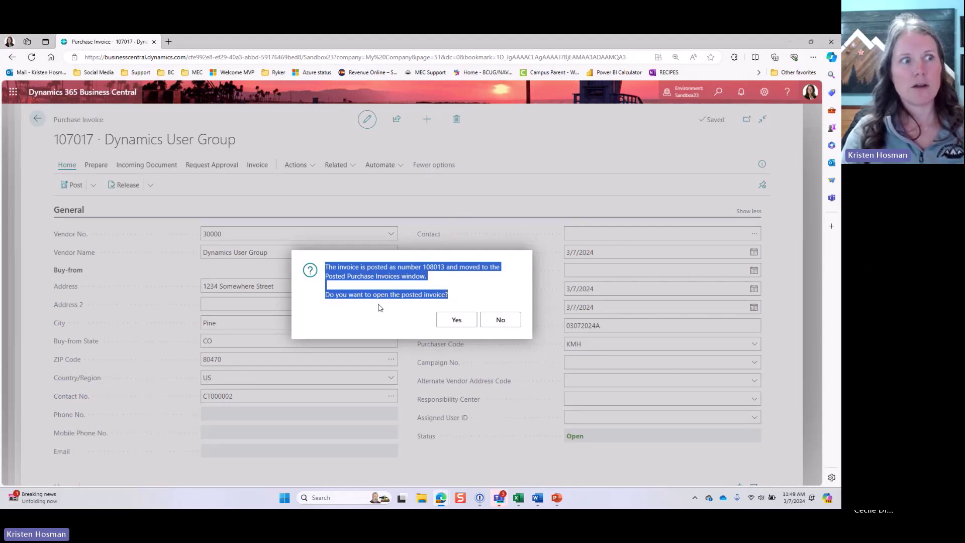
{"action": "left_click", "coordinate": [508, 324]}
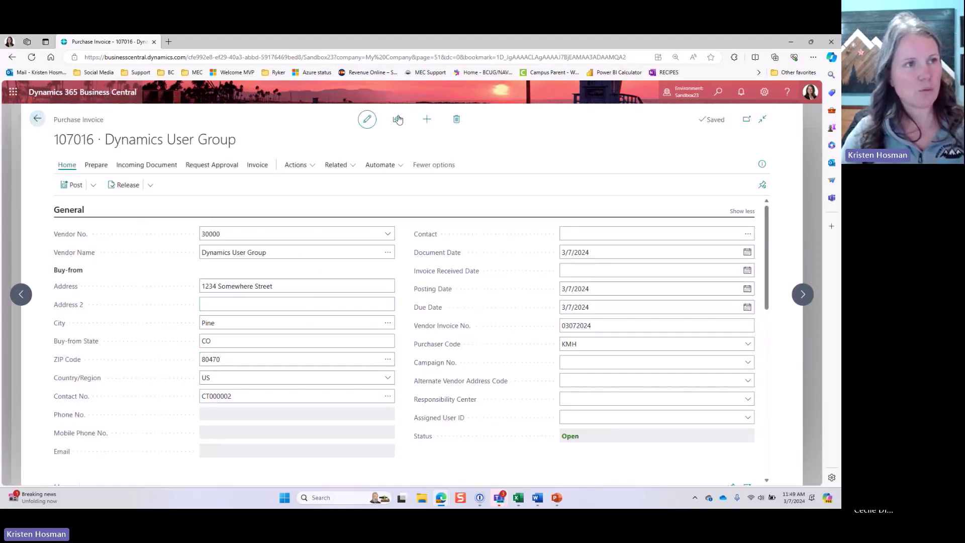
{"action": "left_click", "coordinate": [37, 118]}
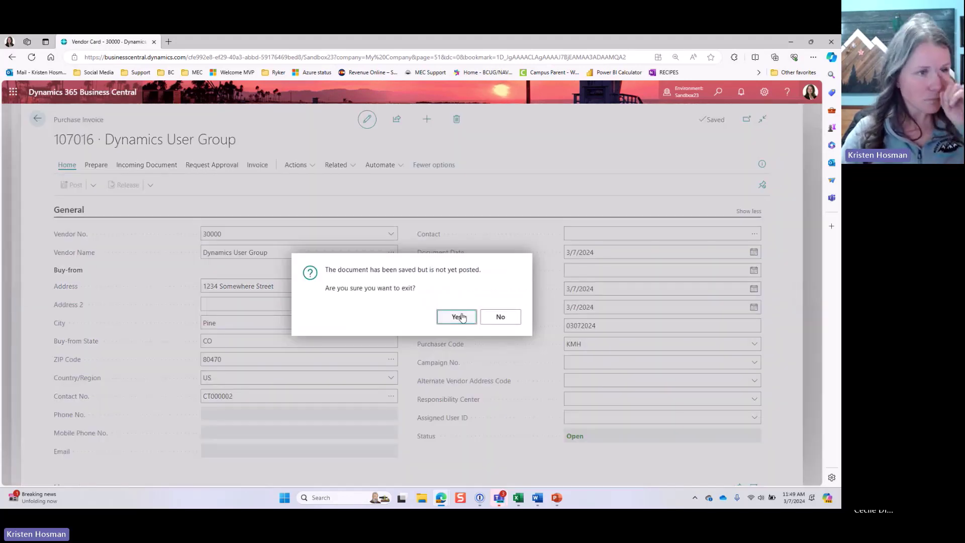
{"action": "left_click", "coordinate": [461, 317]}
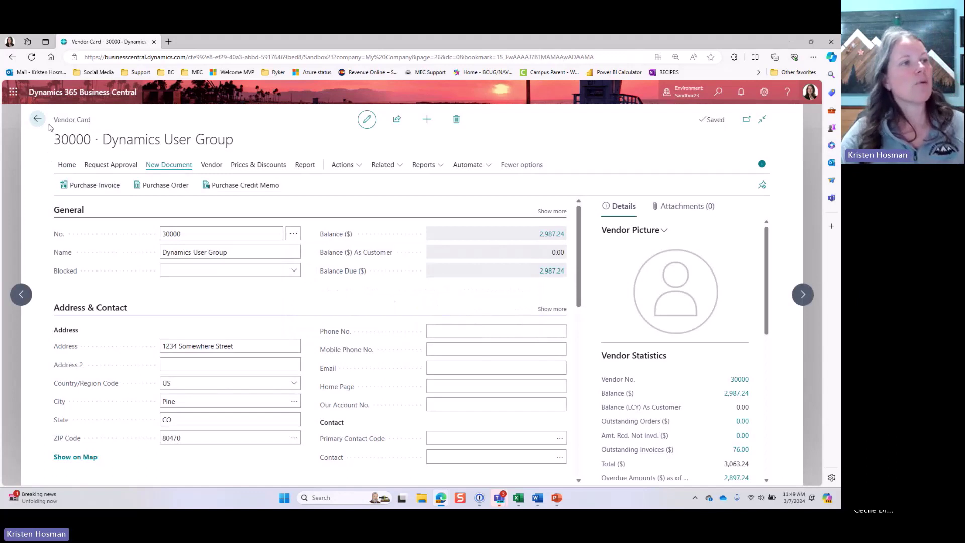
{"action": "left_click", "coordinate": [79, 122]}
{"action": "left_click", "coordinate": [148, 286]}
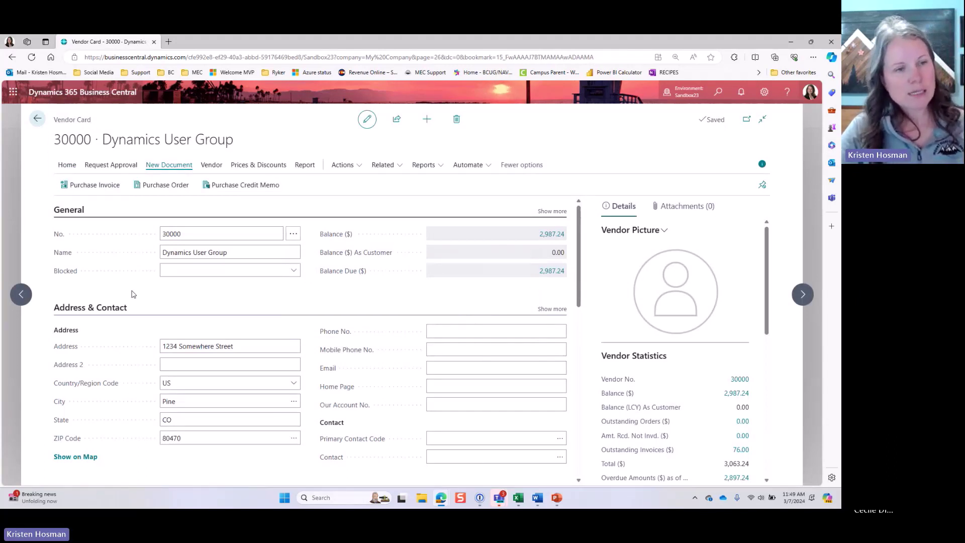
{"action": "left_click", "coordinate": [390, 165]}
{"action": "left_click", "coordinate": [425, 164]}
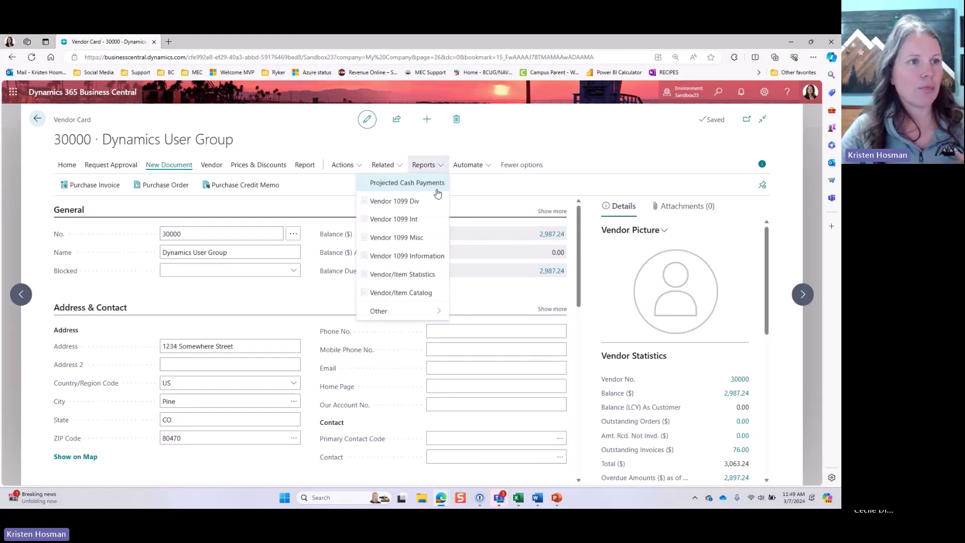
{"action": "left_click", "coordinate": [383, 165]}
{"action": "mouse_move", "coordinate": [397, 201]}
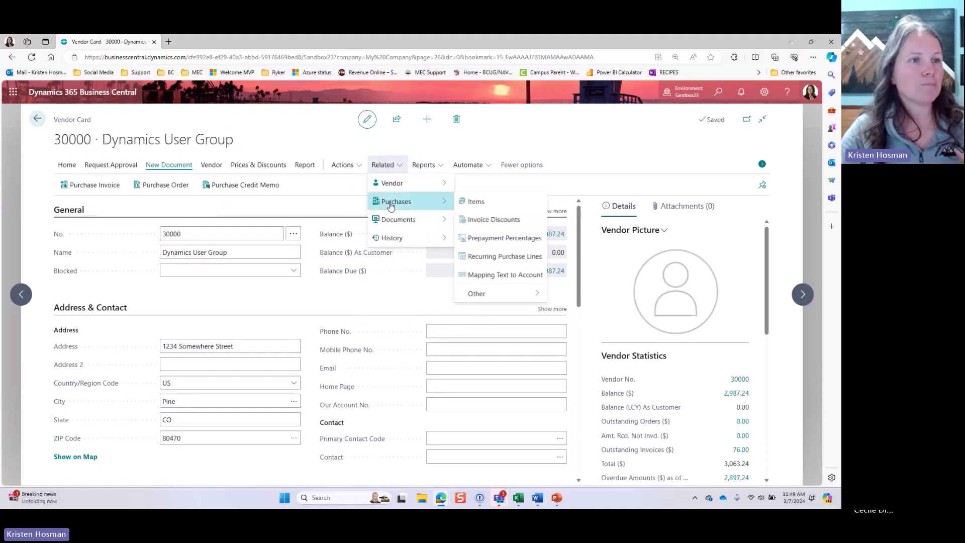
{"action": "left_click", "coordinate": [503, 257]}
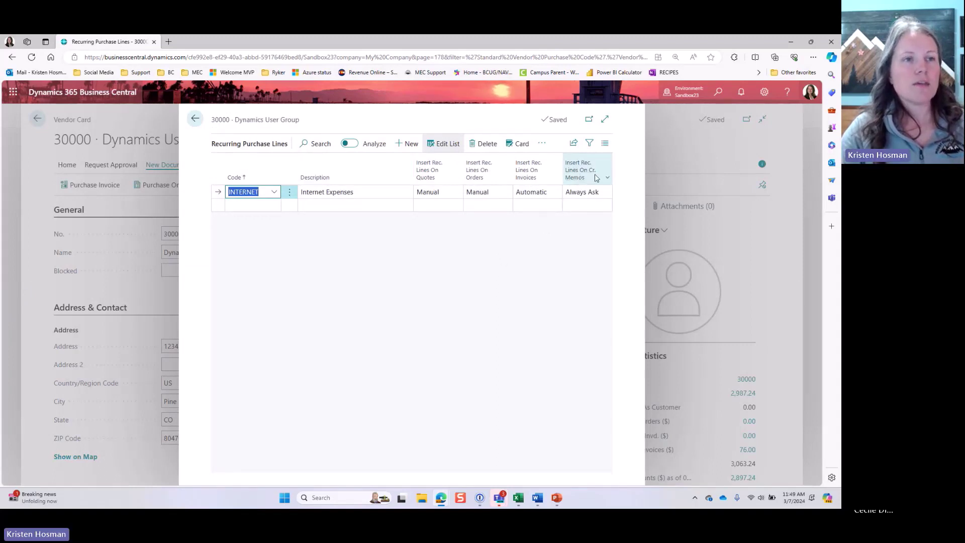
{"action": "mouse_move", "coordinate": [577, 175]}
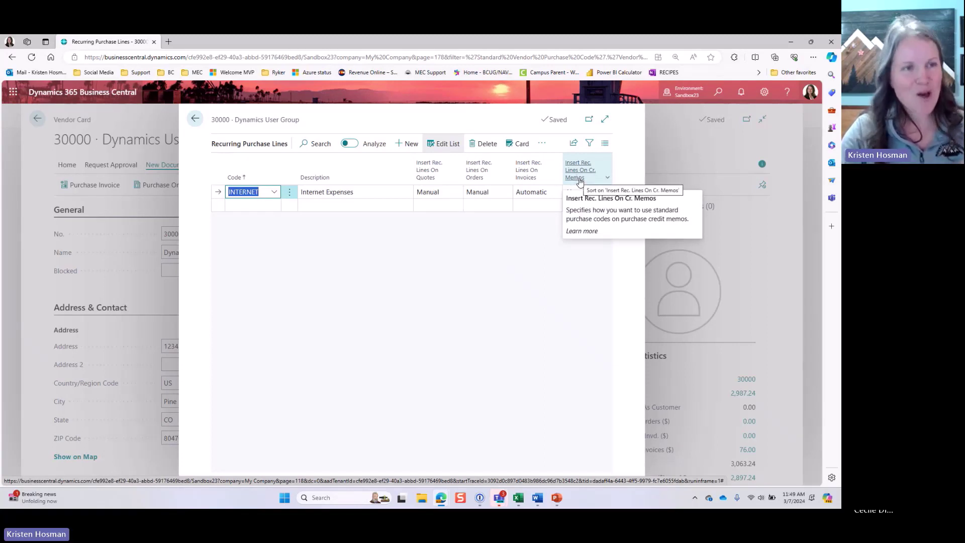
{"action": "left_click", "coordinate": [595, 191]}
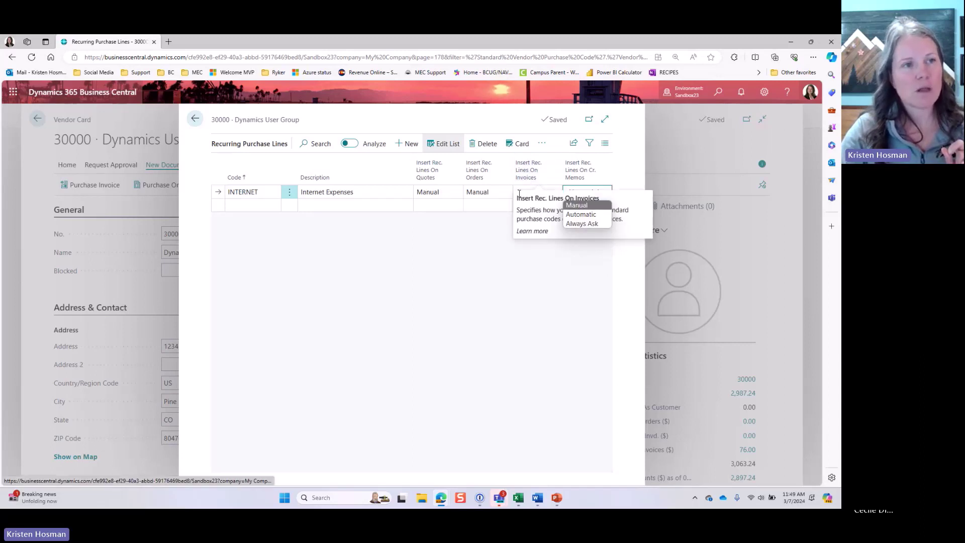
{"action": "left_click", "coordinate": [583, 224]}
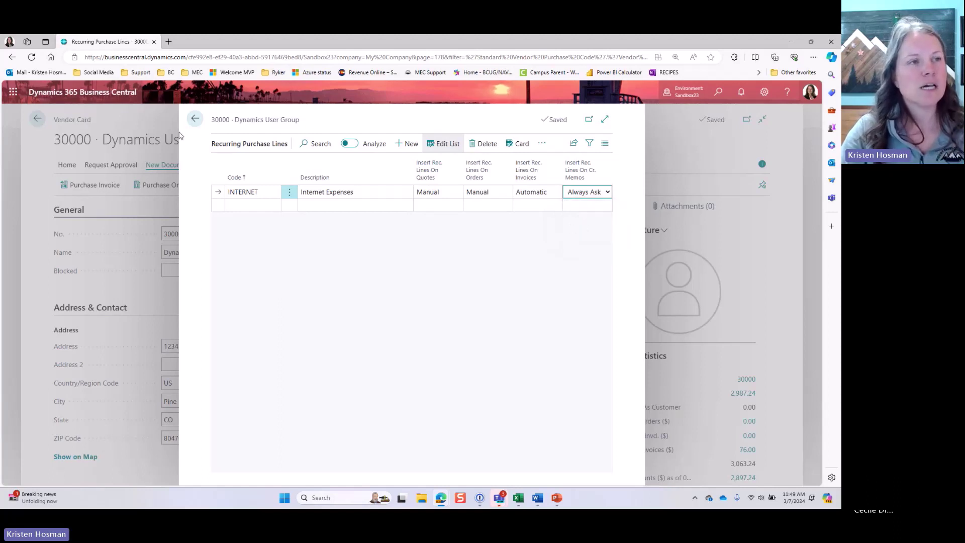
{"action": "left_click", "coordinate": [195, 119]}
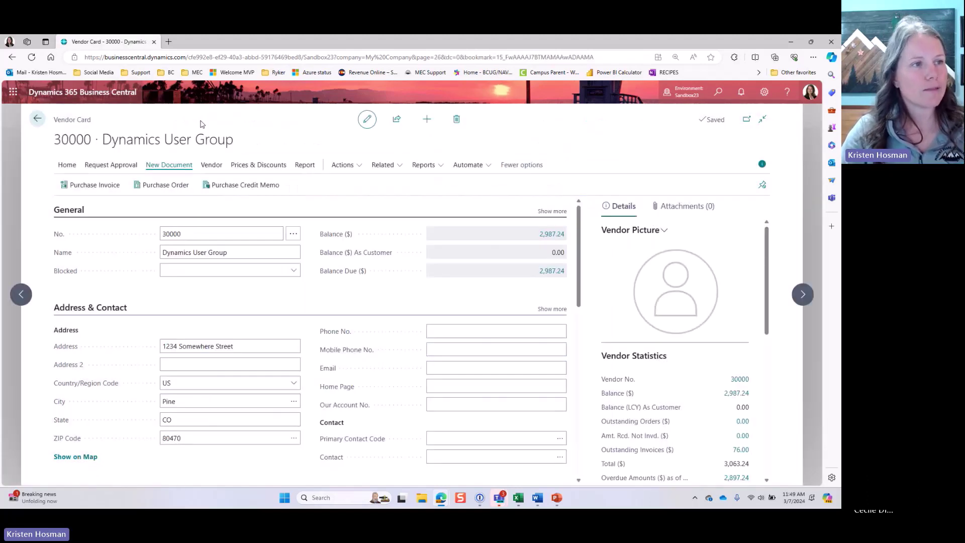
Step: Start a purchase credit memo for vendor 30000 with vendor credit memo number 1546
{"action": "left_click", "coordinate": [217, 186]}
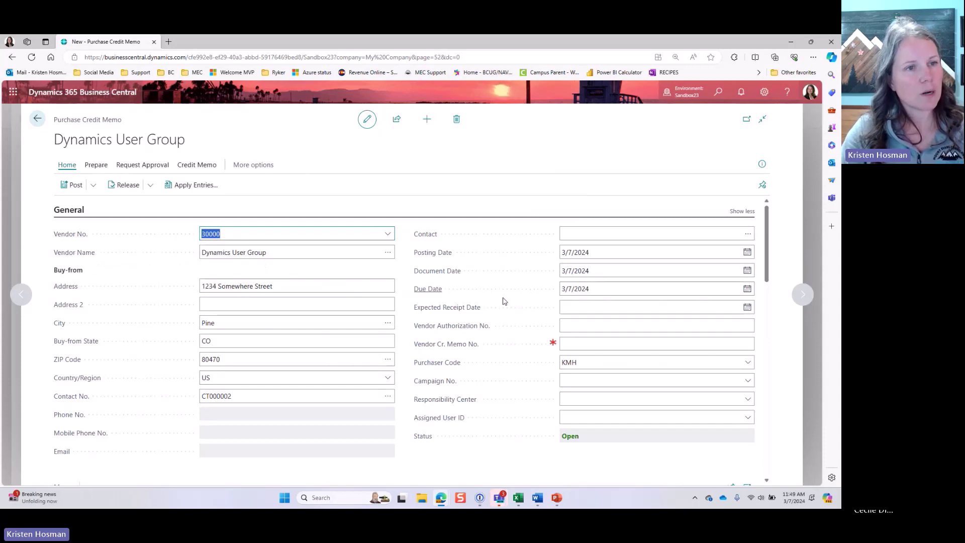
{"action": "left_click", "coordinate": [591, 344]}
{"action": "type", "text": "1546"}
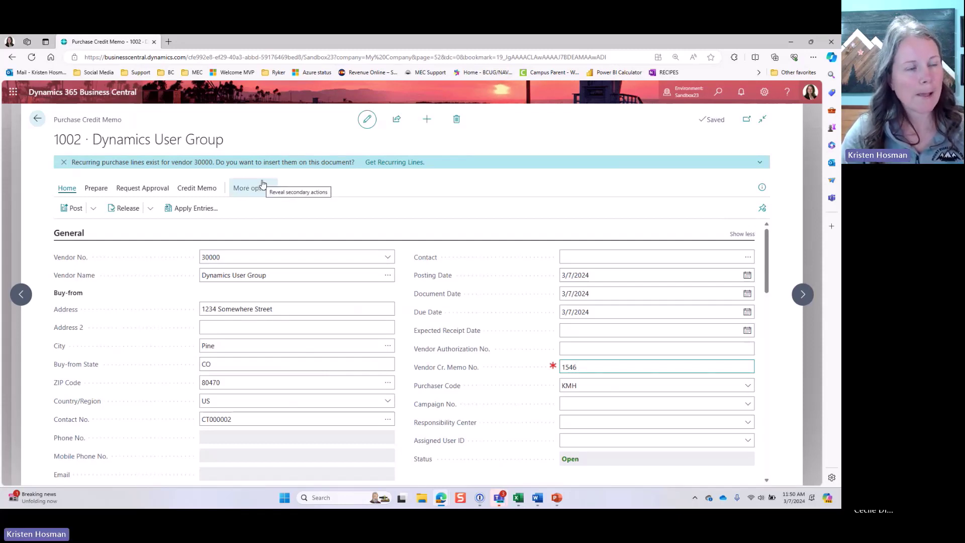
Step: Open vendor 30000's recurring purchase lines from the credit memo's Get Recurring Lines notification
{"action": "left_click", "coordinate": [411, 167]}
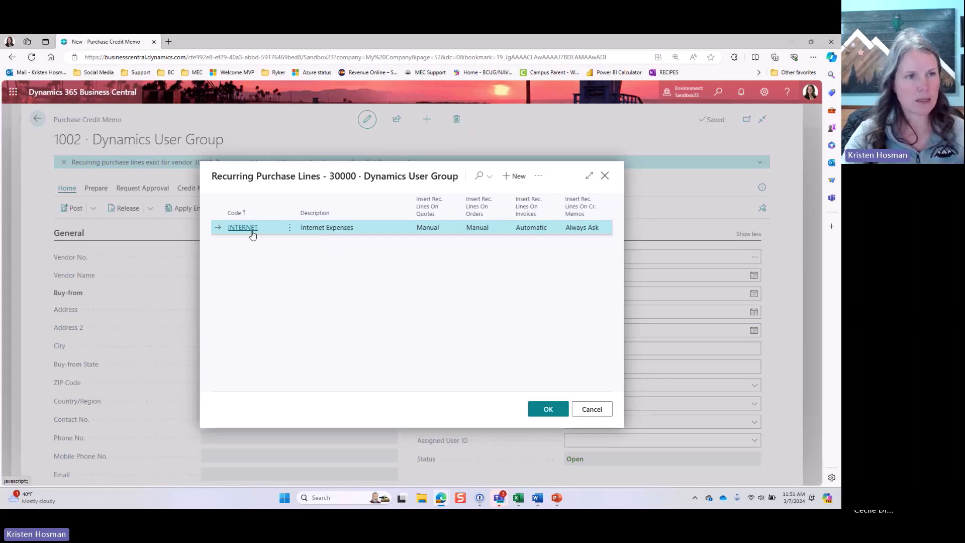
Step: Give the INTERNET advertising line on credit memo 1002 a direct unit cost of 15
{"action": "left_click", "coordinate": [252, 230]}
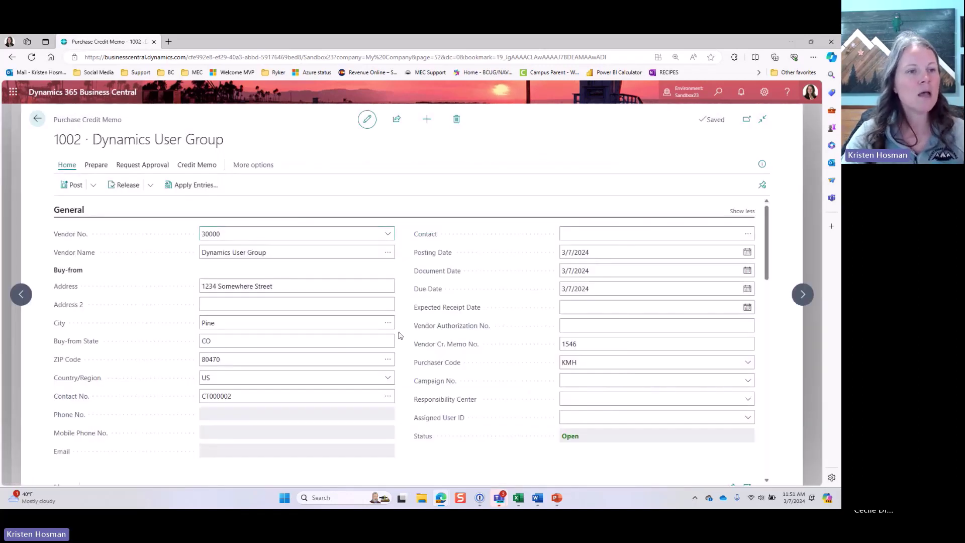
{"action": "scroll", "coordinate": [400, 335], "scroll_direction": "down", "scroll_amount": 5}
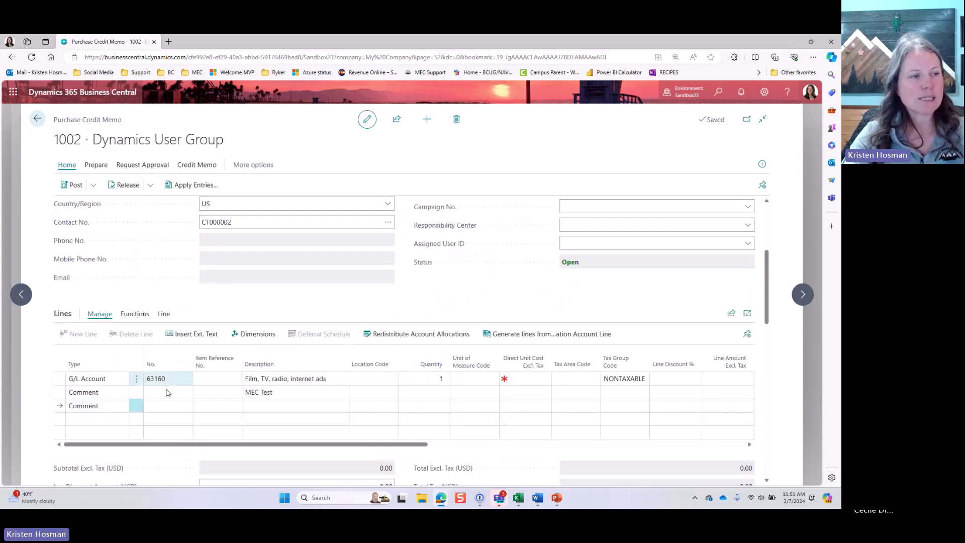
{"action": "left_click", "coordinate": [524, 379]}
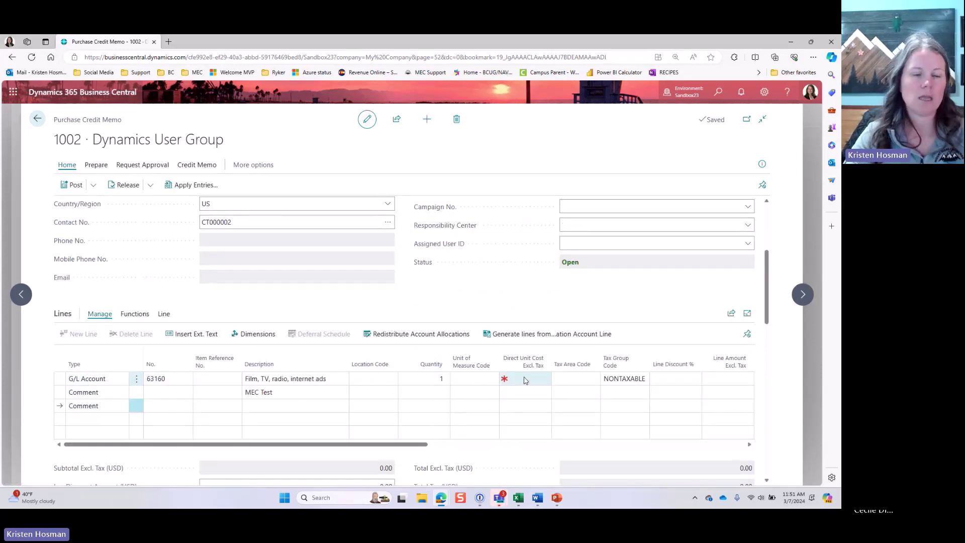
{"action": "type", "text": "15"}
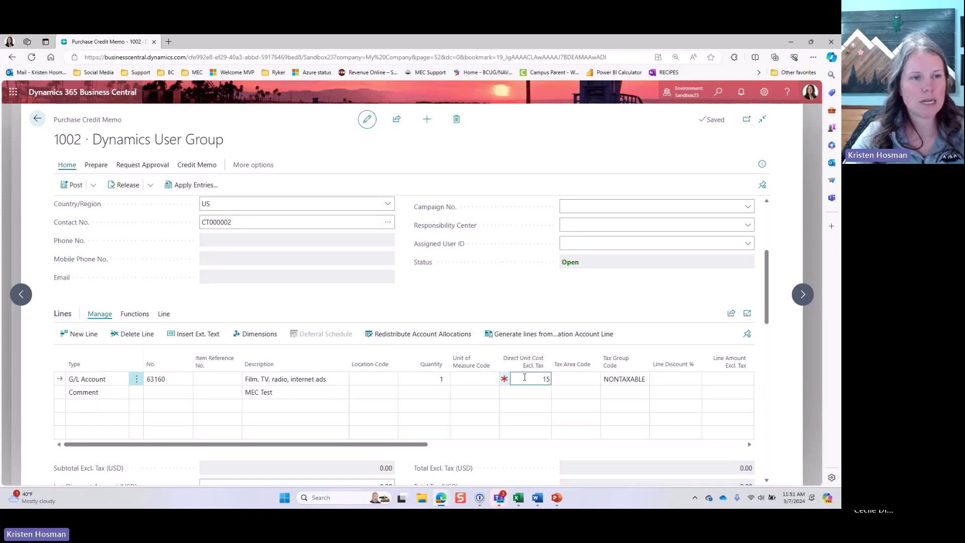
{"action": "key", "text": "Tab"}
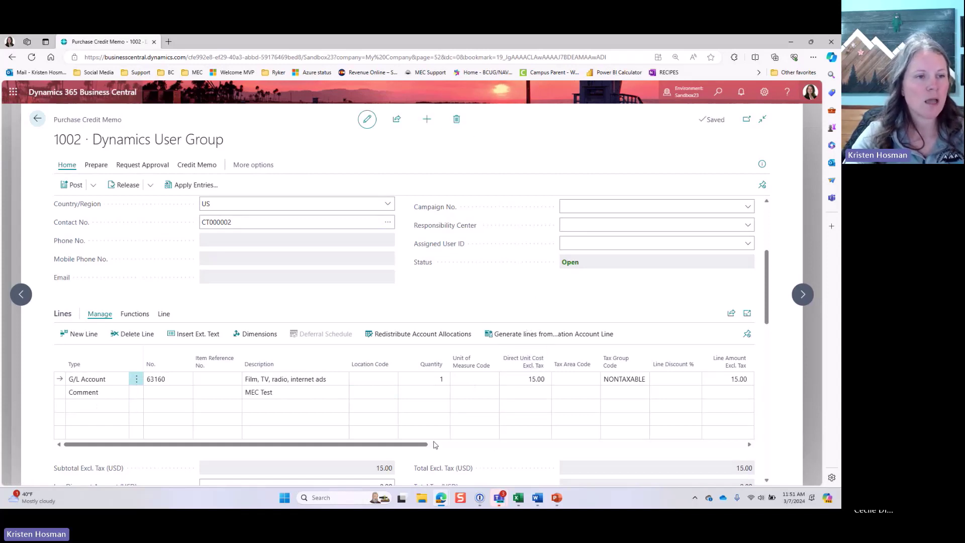
Step: Review the line's FORD15 code, Dim3 Code and the comment line's Mfg Code
{"action": "left_click_drag", "start_coordinate": [436, 444], "coordinate": [710, 455]}
{"action": "left_click", "coordinate": [472, 377]}
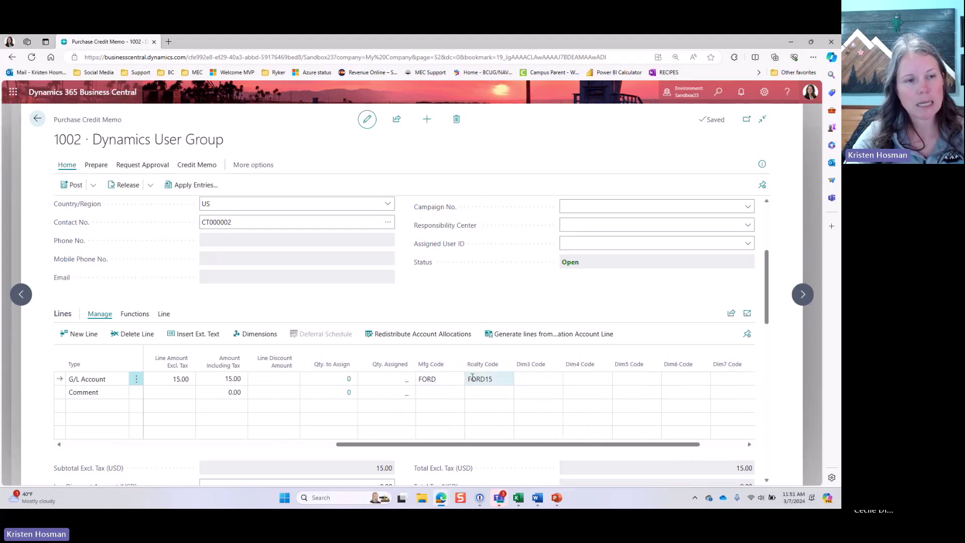
{"action": "left_click", "coordinate": [532, 380]}
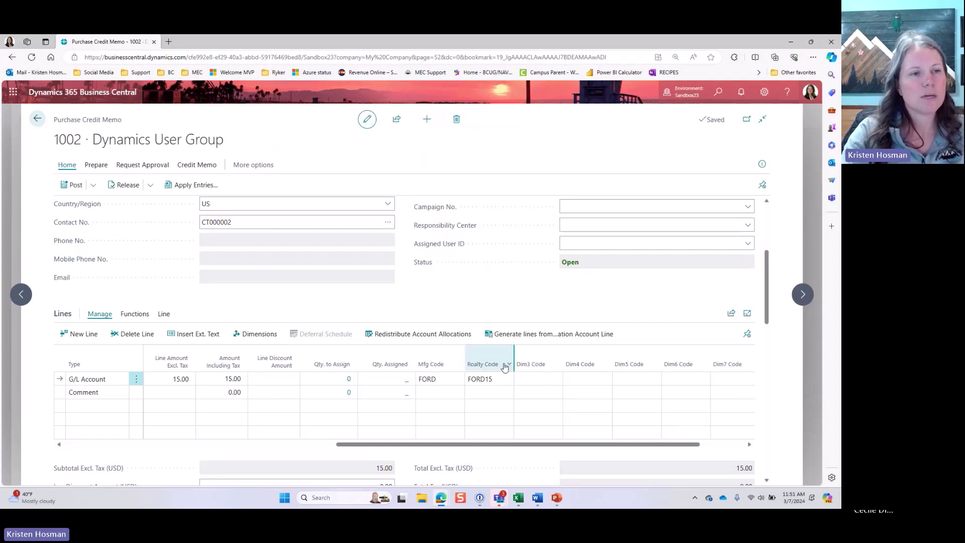
{"action": "left_click", "coordinate": [450, 391]}
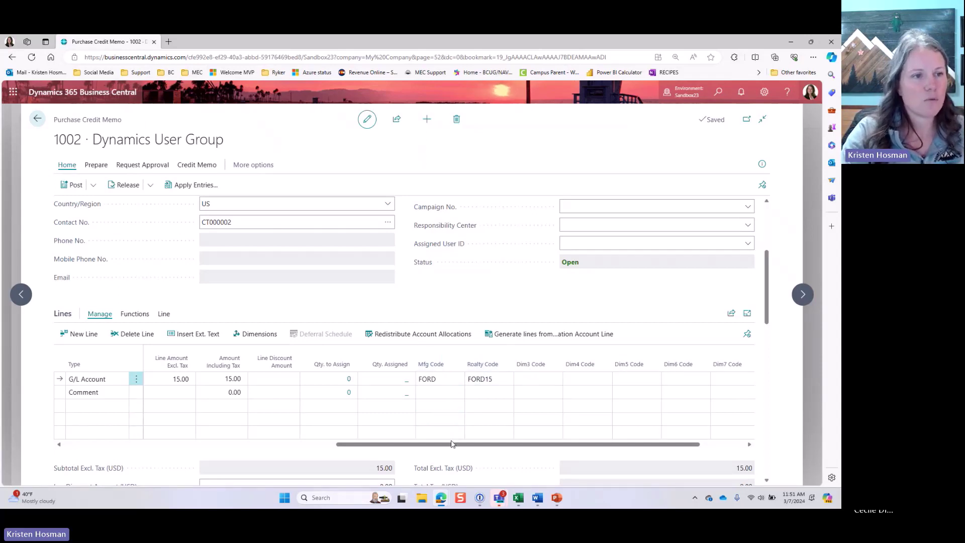
{"action": "left_click_drag", "start_coordinate": [450, 447], "coordinate": [76, 455]}
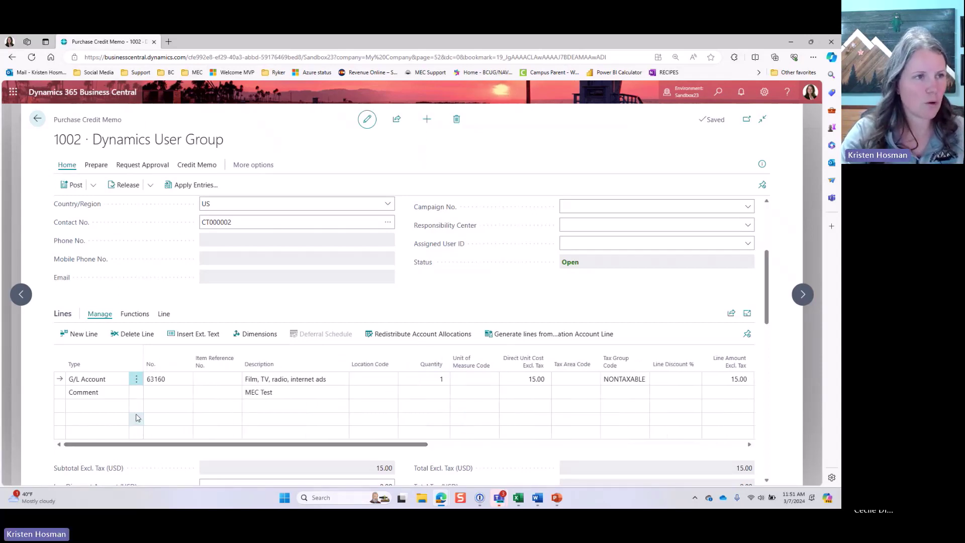
Step: Post credit memo 1002 as posted memo 109002 without opening the posted document
{"action": "left_click", "coordinate": [73, 185]}
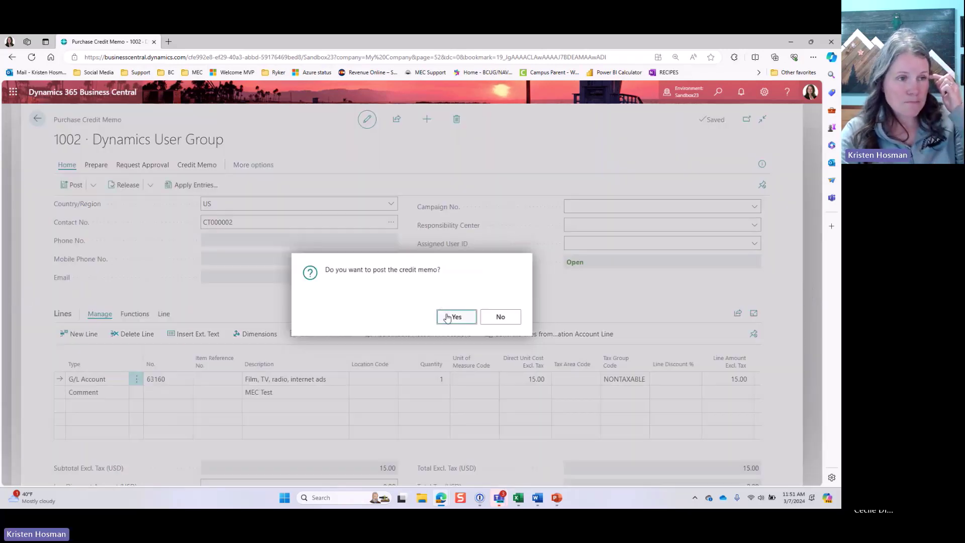
{"action": "left_click", "coordinate": [447, 316]}
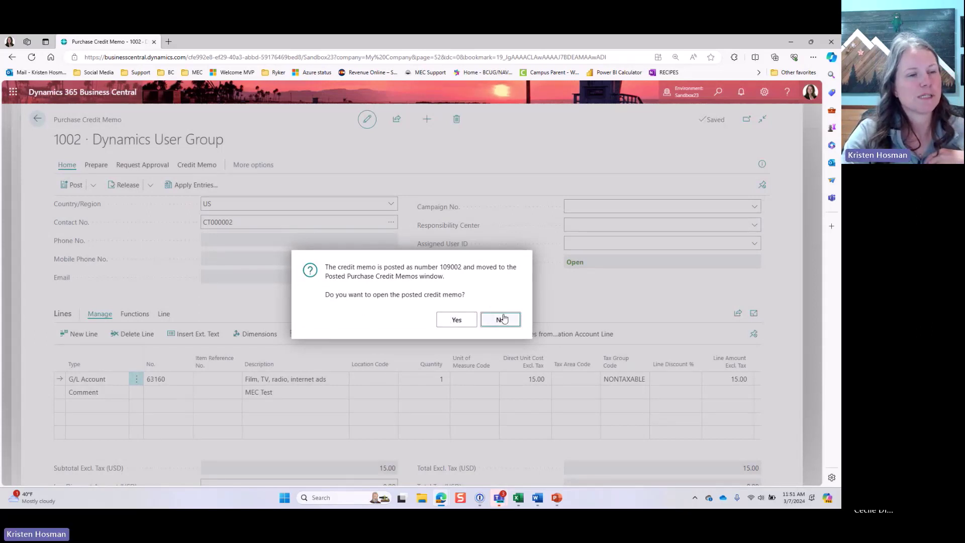
{"action": "key", "text": "Return"}
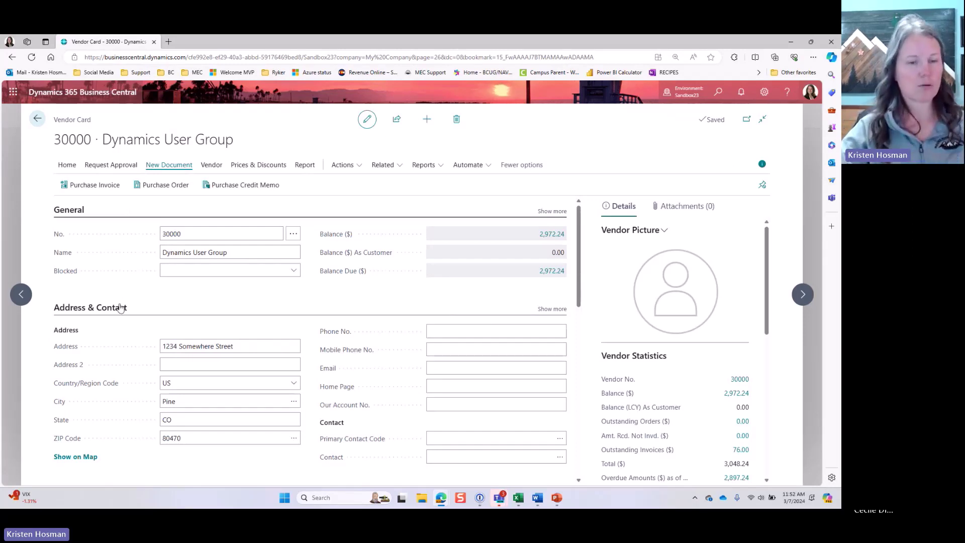
{"action": "scroll", "coordinate": [102, 359], "scroll_direction": "down", "scroll_amount": 3}
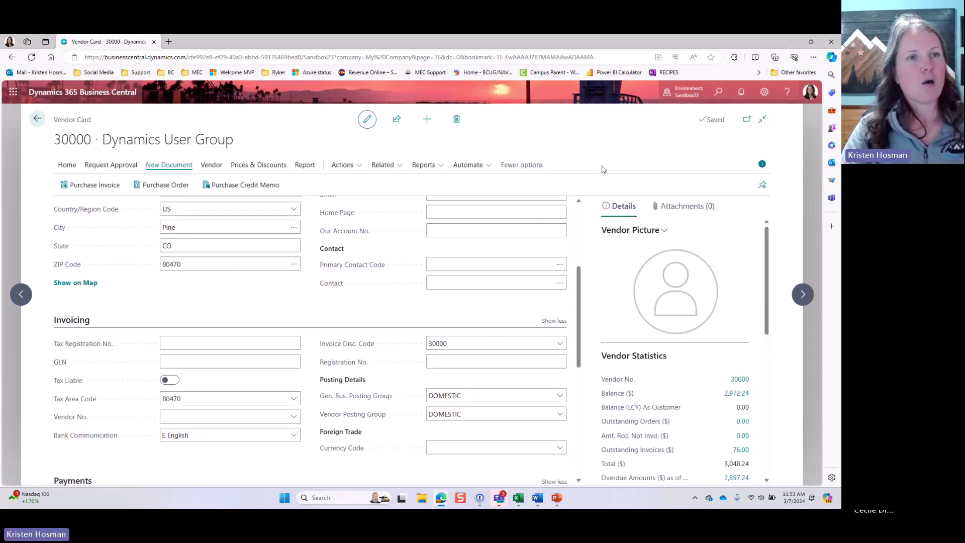
Step: Find 'payment met' with Tell Me search and open the Payment Methods list
{"action": "left_click", "coordinate": [718, 94]}
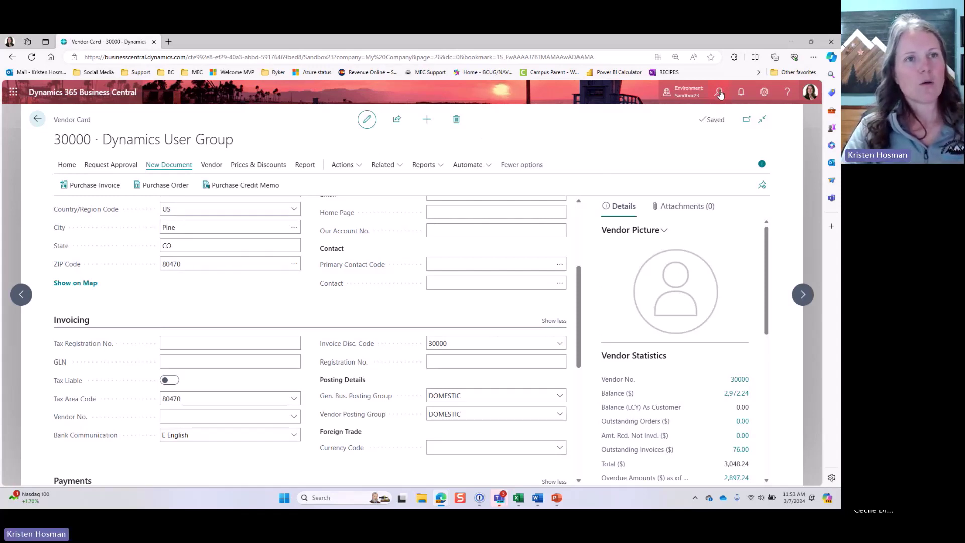
{"action": "type", "text": "payment met"}
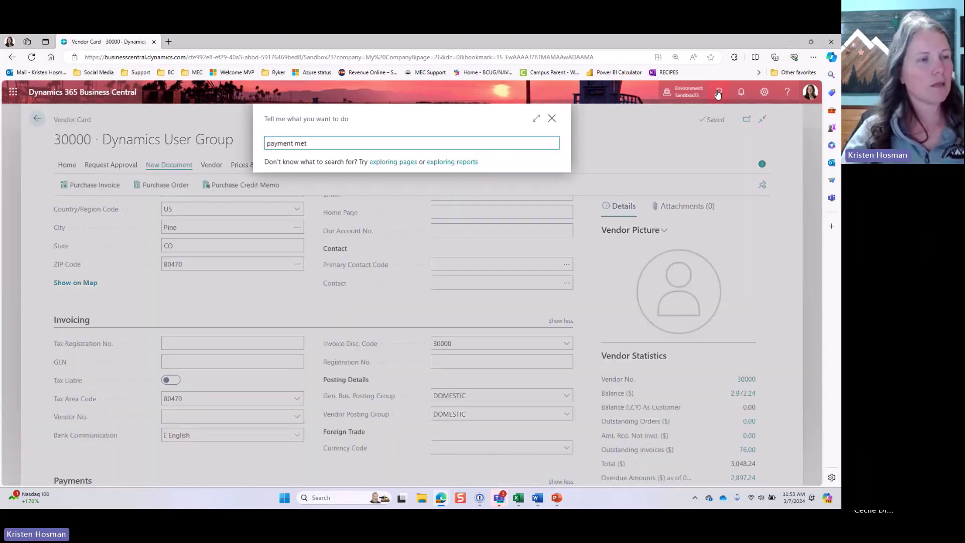
{"action": "left_click", "coordinate": [361, 185]}
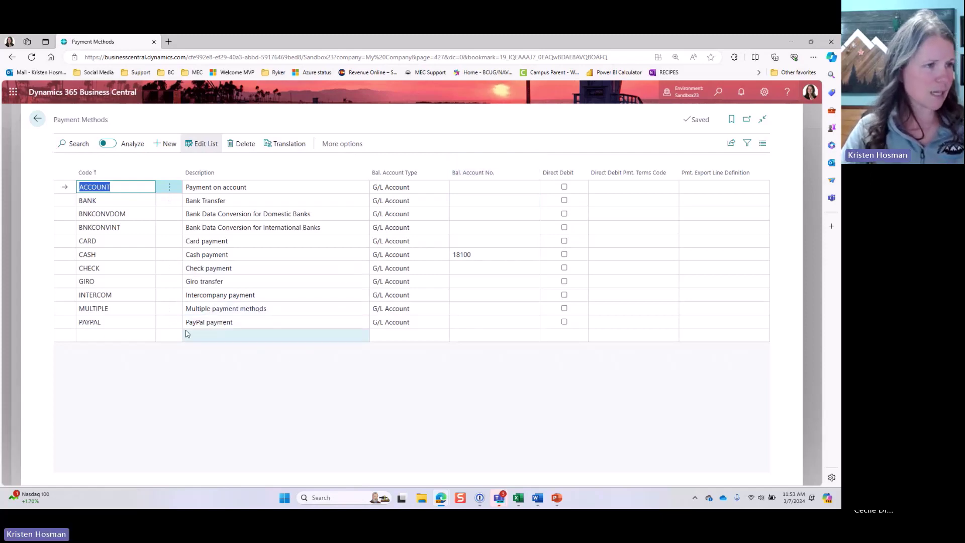
Step: Add a new payment method with code DEBIT and description Debit
{"action": "left_click", "coordinate": [144, 339]}
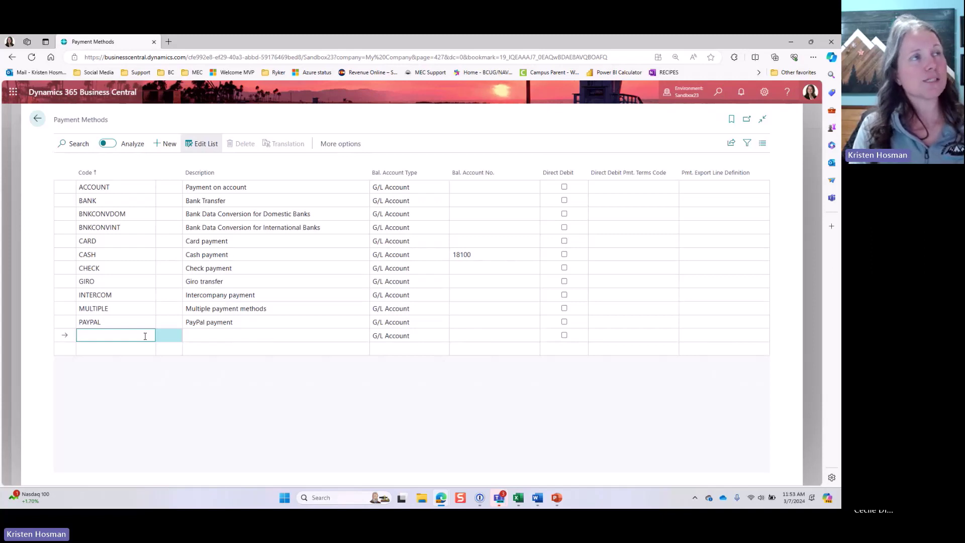
{"action": "type", "text": "Debti"}
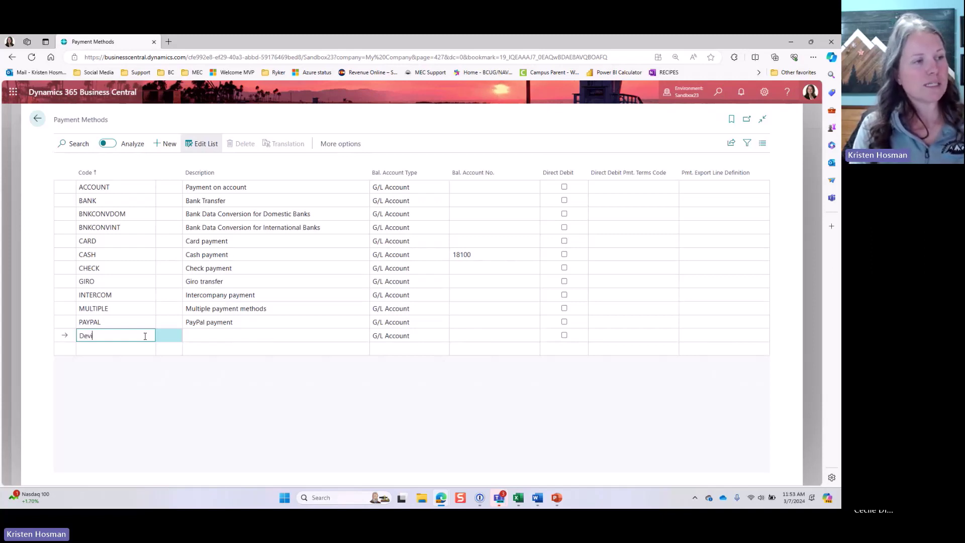
{"action": "key", "text": "BackSpace"}
{"action": "key", "text": "BackSpace"}
{"action": "type", "text": "i"}
{"action": "key", "text": "BackSpace"}
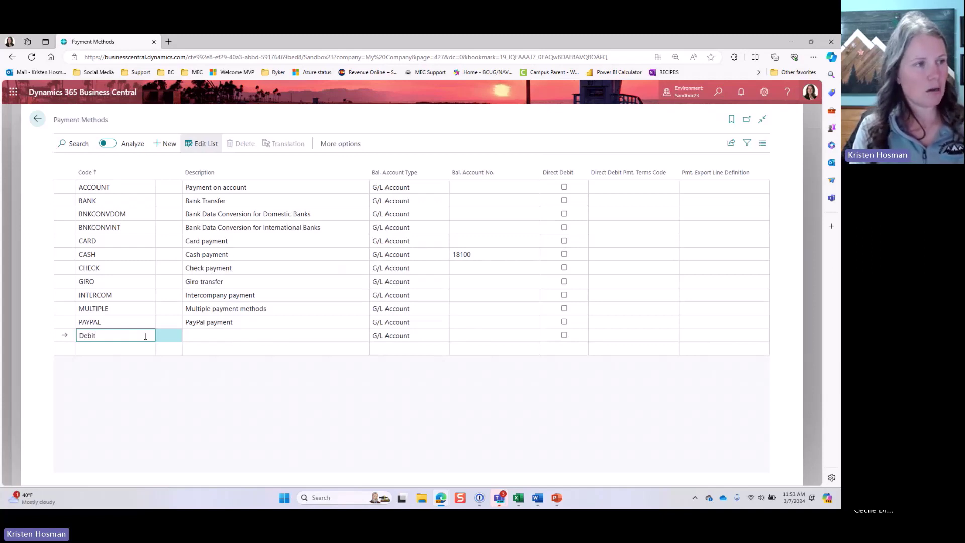
{"action": "type", "text": "it"}
{"action": "key", "text": "Tab"}
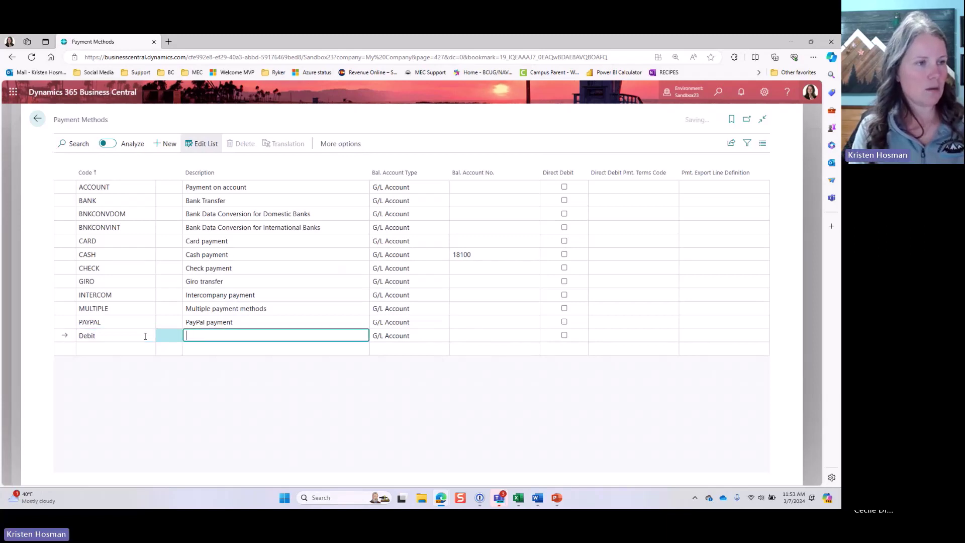
{"action": "type", "text": "Devi"}
{"action": "key", "text": "BackSpace"}
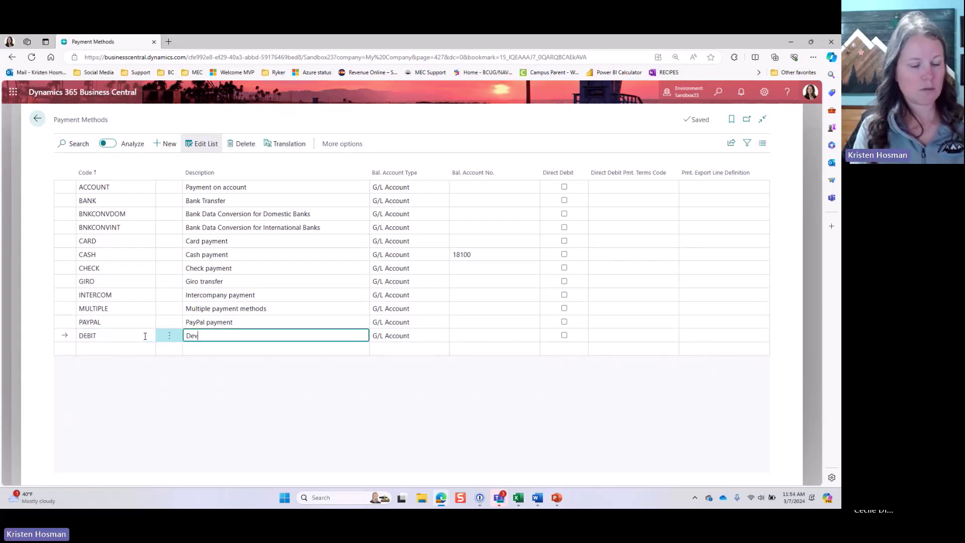
{"action": "key", "text": "BackSpace"}
{"action": "type", "text": "bit Car"}
{"action": "type", "text": "d"}
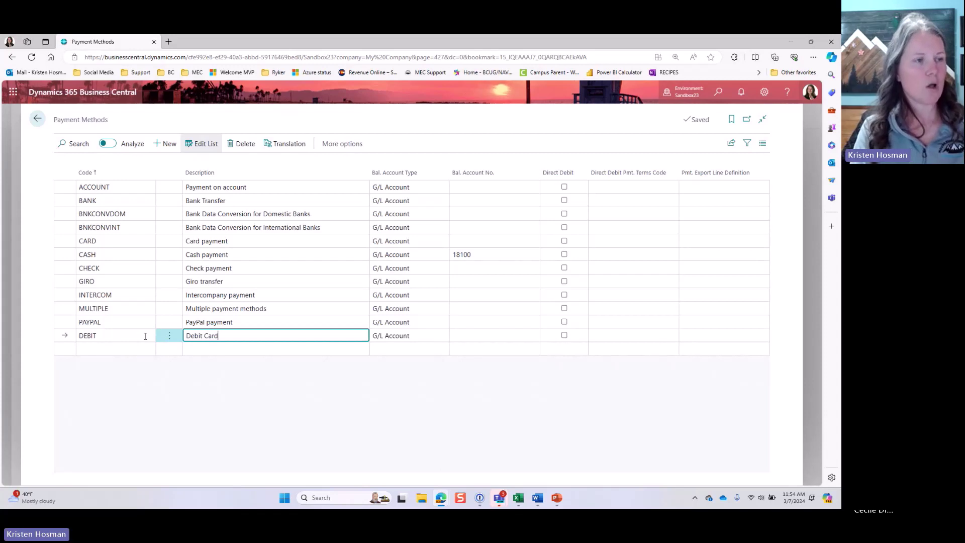
Step: Add an AMEX payment method with description AMEX
{"action": "left_click", "coordinate": [126, 355]}
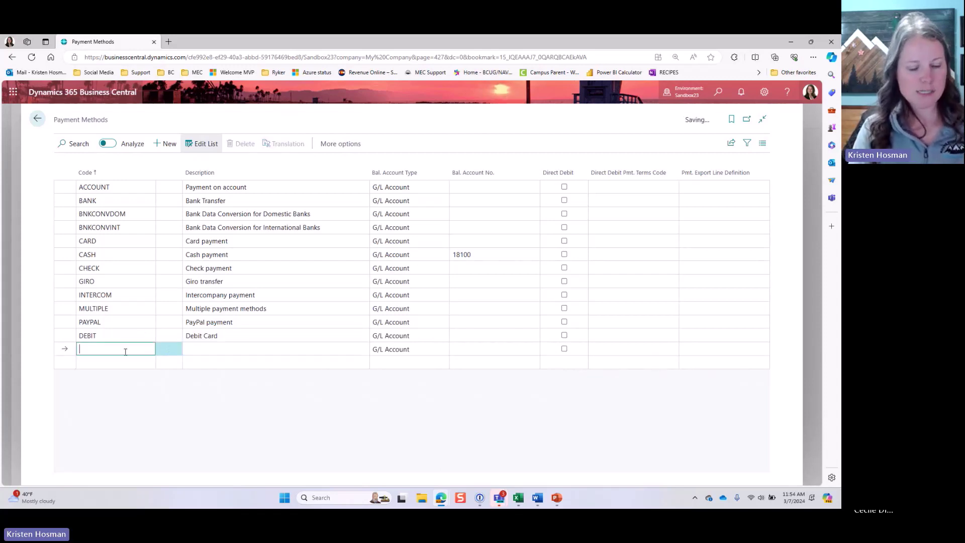
{"action": "type", "text": "AMEX"}
{"action": "key", "text": "Tab"}
{"action": "type", "text": "AMEX"}
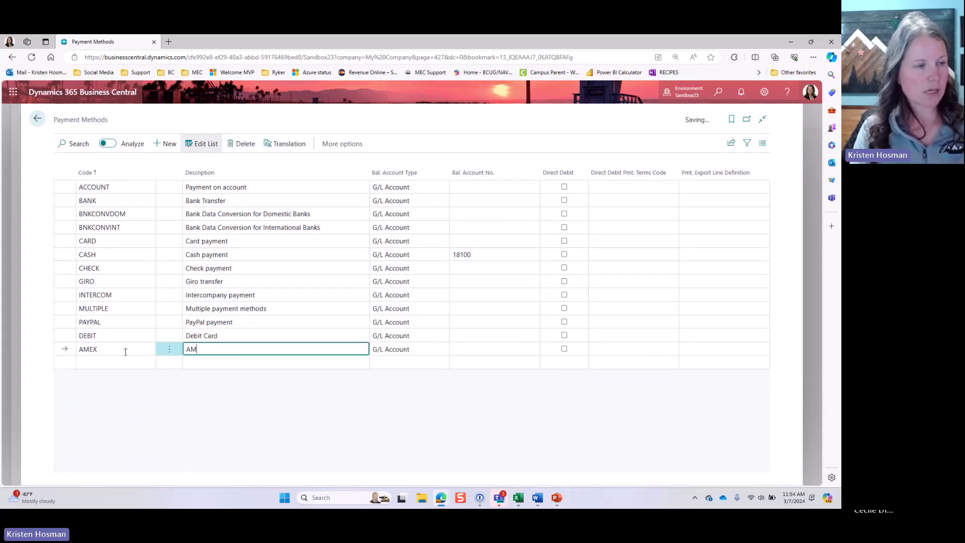
Step: Make the DEBIT method balance against bank account B010
{"action": "left_click", "coordinate": [305, 335]}
{"action": "left_click", "coordinate": [386, 339]}
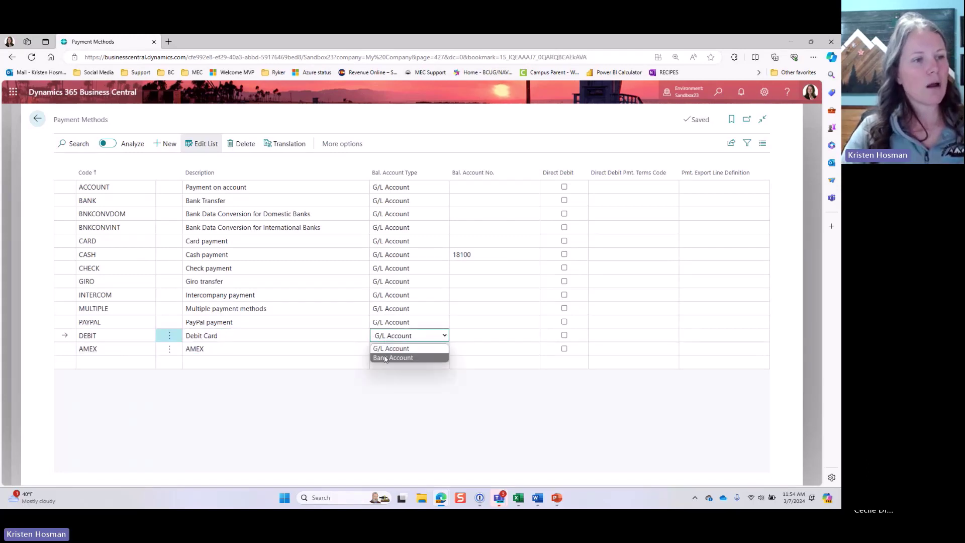
{"action": "left_click", "coordinate": [393, 357]}
{"action": "left_click", "coordinate": [466, 338]}
{"action": "left_click", "coordinate": [533, 335]}
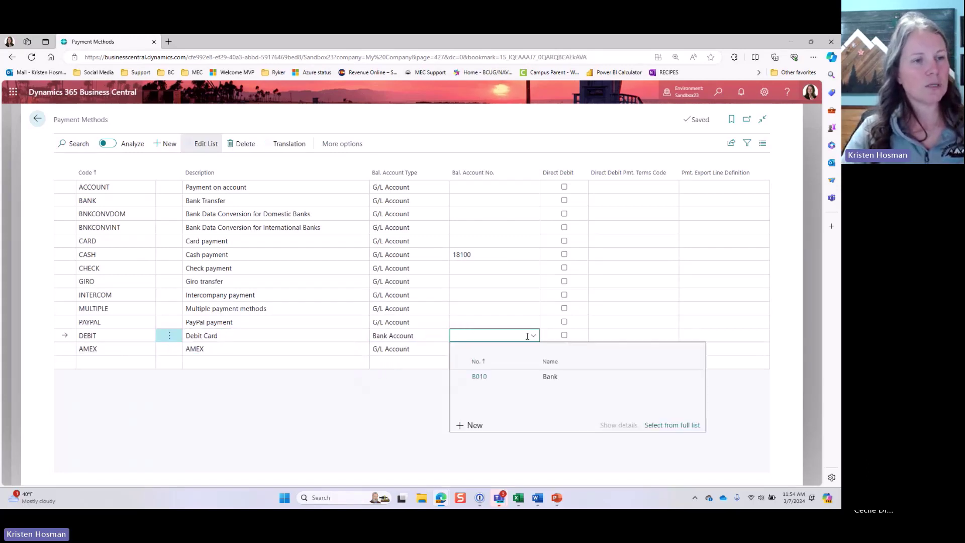
{"action": "left_click", "coordinate": [495, 375]}
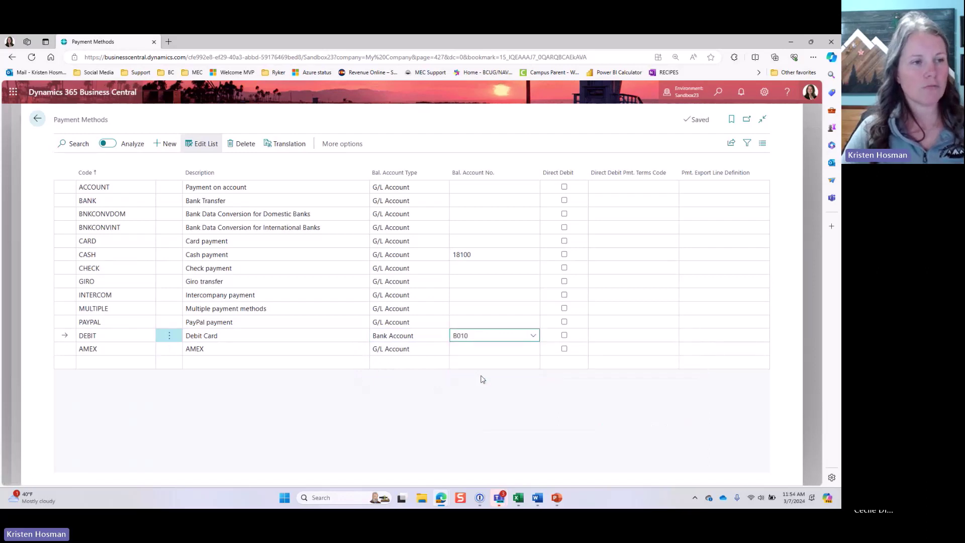
Step: Make AMEX balance against G/L account 21100 Bonds and Debenture Loans
{"action": "left_click", "coordinate": [313, 346]}
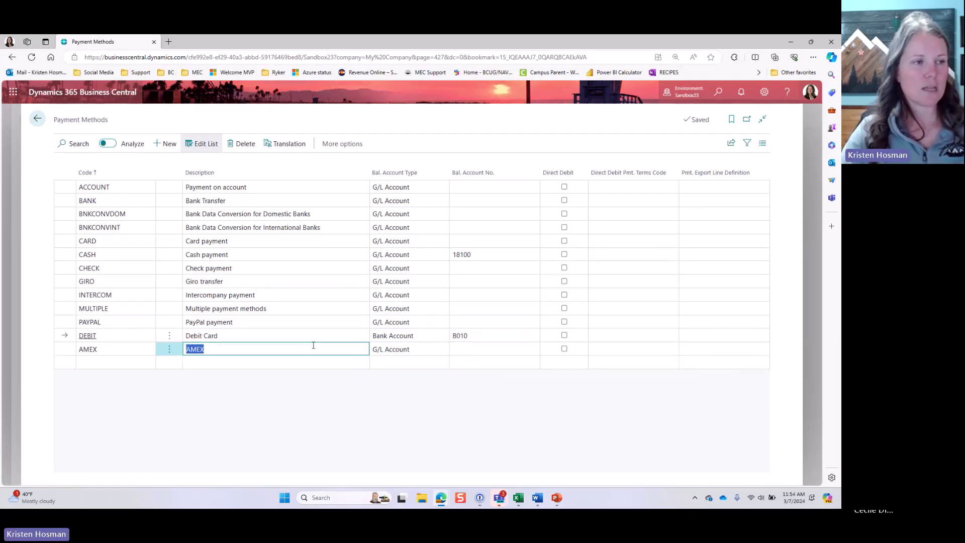
{"action": "left_click", "coordinate": [385, 350]}
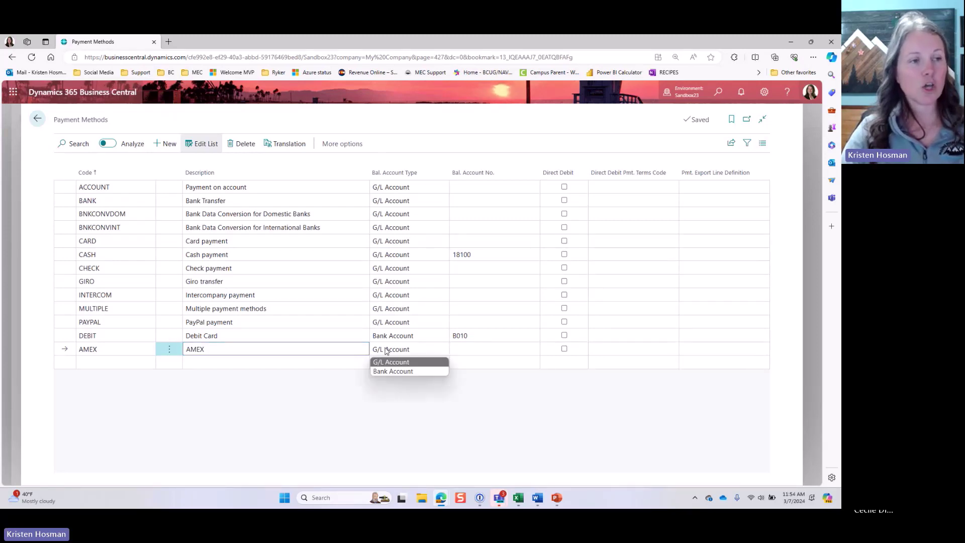
{"action": "left_click", "coordinate": [394, 370]}
{"action": "left_click", "coordinate": [468, 347]}
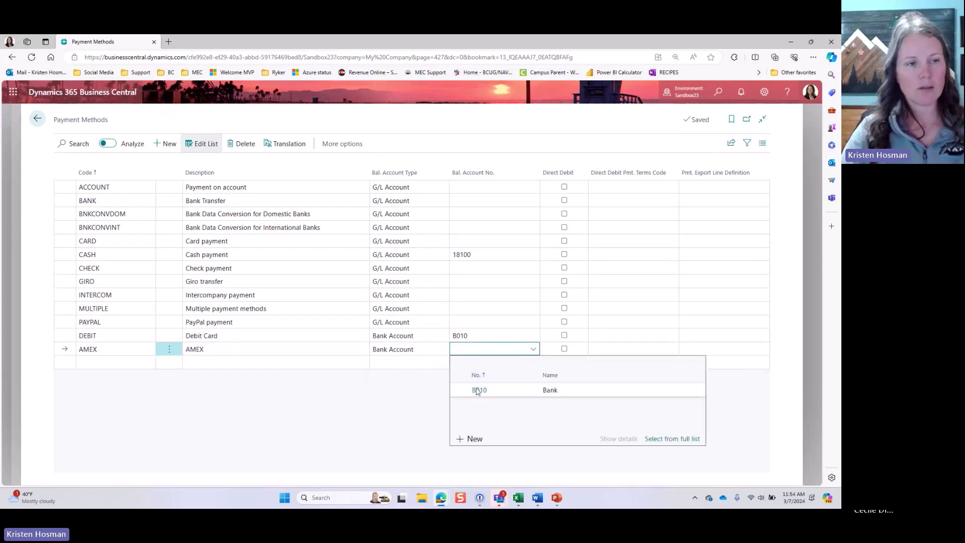
{"action": "left_click", "coordinate": [435, 350]}
{"action": "left_click", "coordinate": [423, 357]}
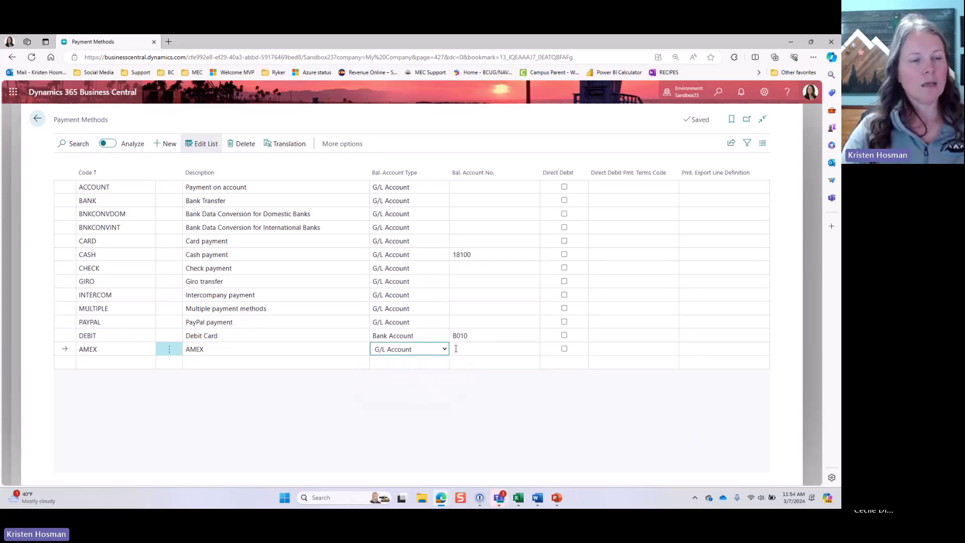
{"action": "left_click", "coordinate": [453, 348]}
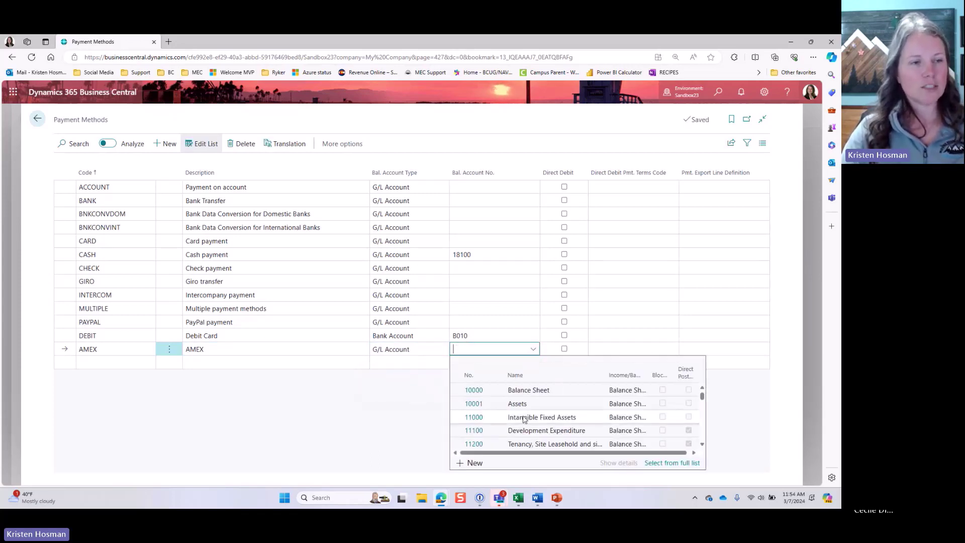
{"action": "scroll", "coordinate": [525, 417], "scroll_direction": "down", "scroll_amount": 5}
{"action": "scroll", "coordinate": [525, 417], "scroll_direction": "down", "scroll_amount": 8}
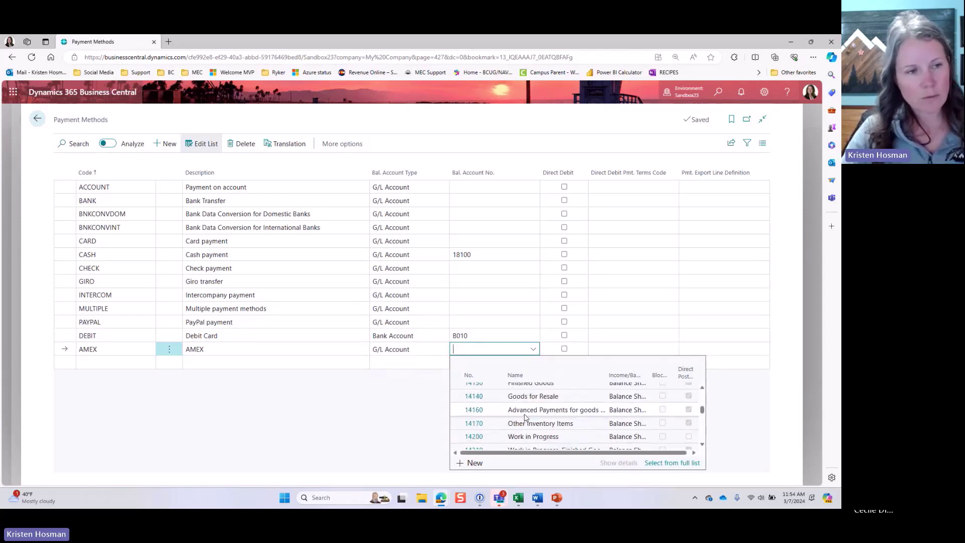
{"action": "scroll", "coordinate": [525, 417], "scroll_direction": "down", "scroll_amount": 7}
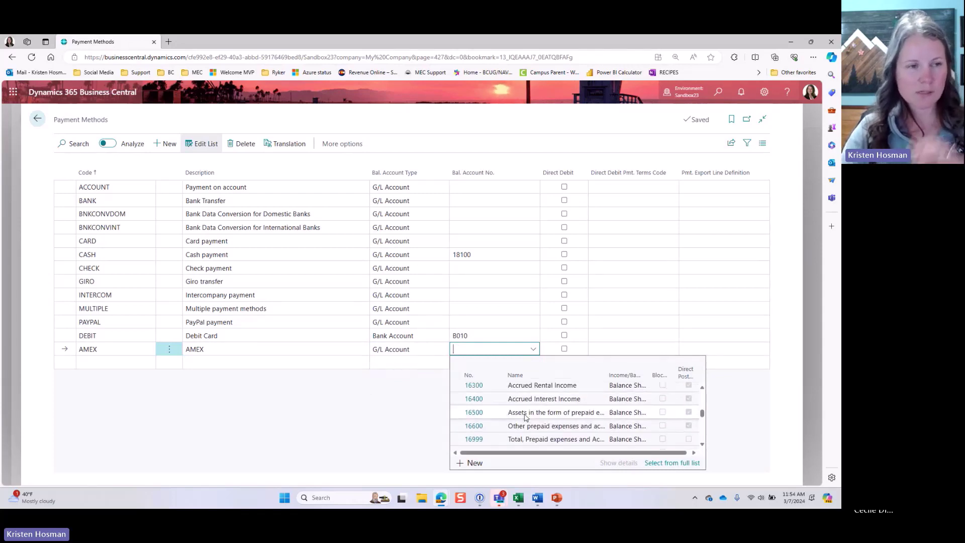
{"action": "scroll", "coordinate": [525, 417], "scroll_direction": "down", "scroll_amount": 6}
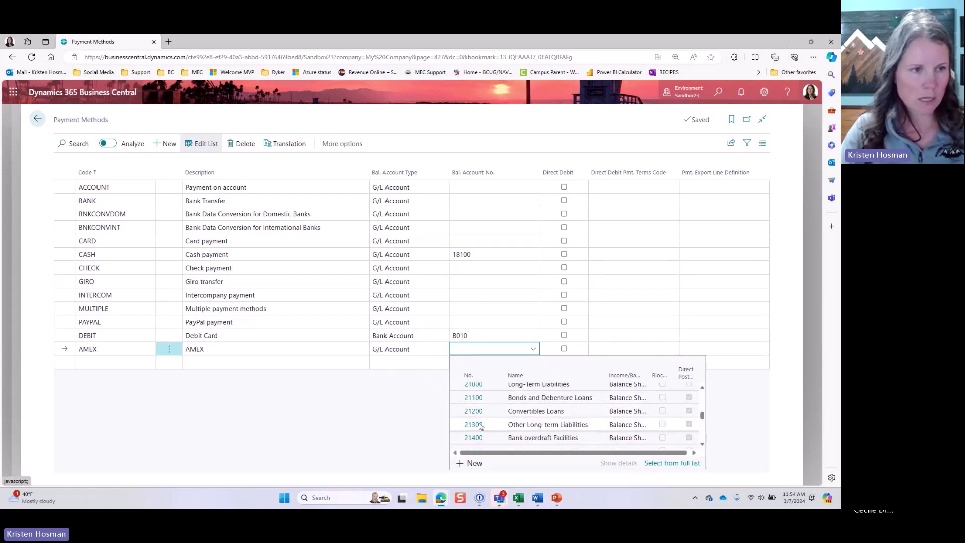
{"action": "scroll", "coordinate": [478, 417], "scroll_direction": "up", "scroll_amount": 1}
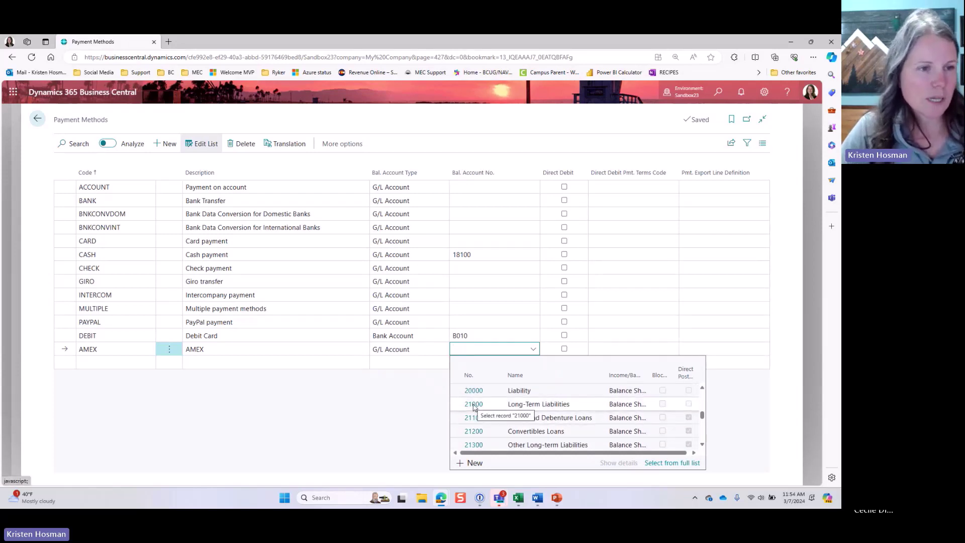
{"action": "scroll", "coordinate": [477, 411], "scroll_direction": "down", "scroll_amount": 1}
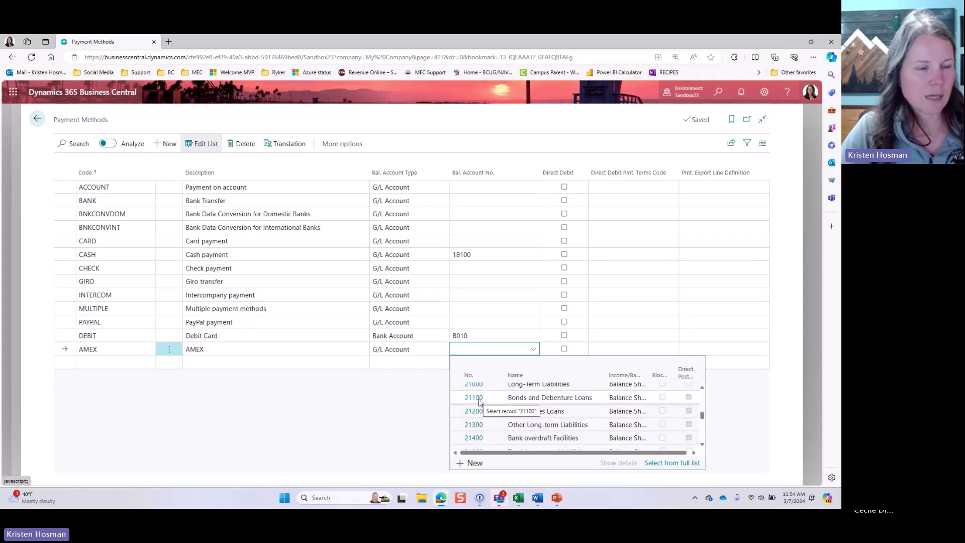
{"action": "left_click", "coordinate": [479, 401]}
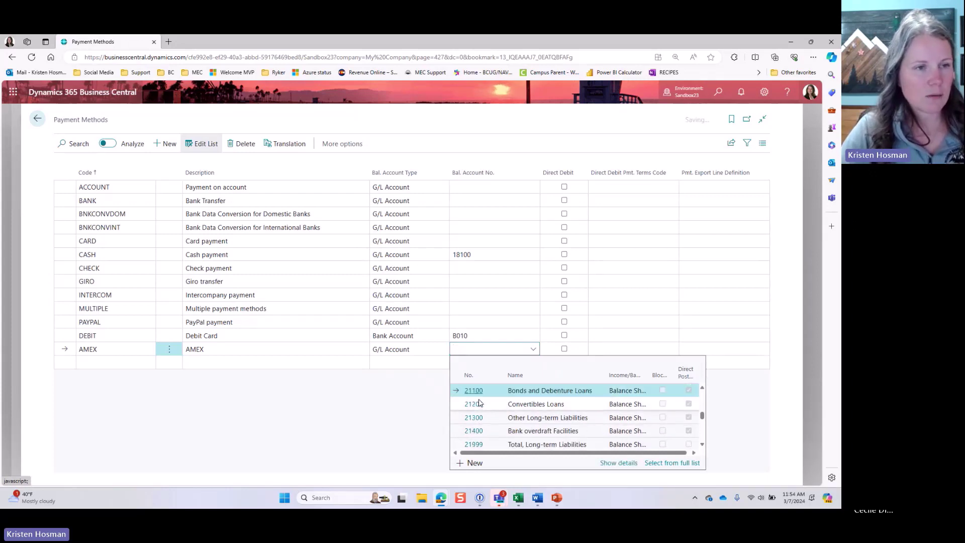
Step: Check the PAYPAL row and confirm DEBIT's balancing bank account is B010
{"action": "left_click", "coordinate": [482, 321]}
{"action": "left_click", "coordinate": [386, 411]}
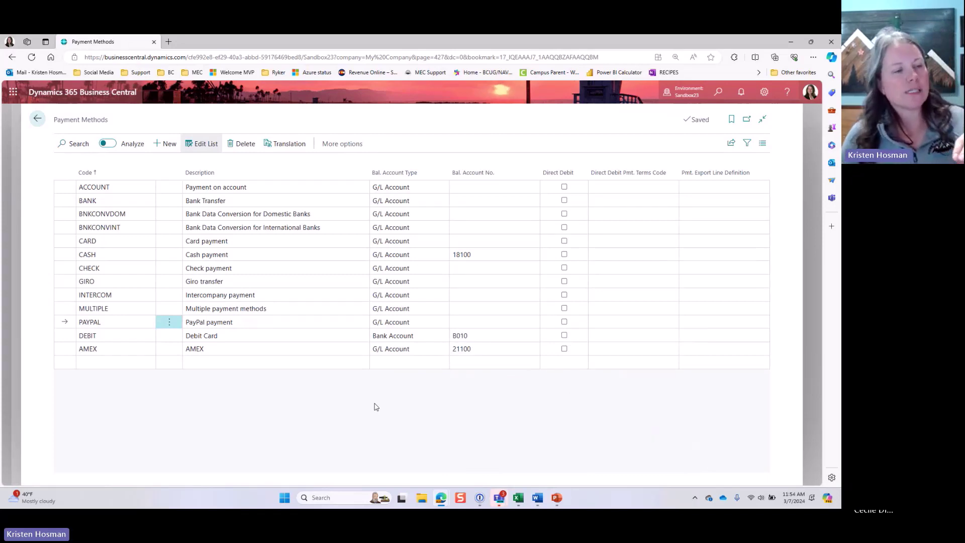
{"action": "left_click", "coordinate": [208, 335]}
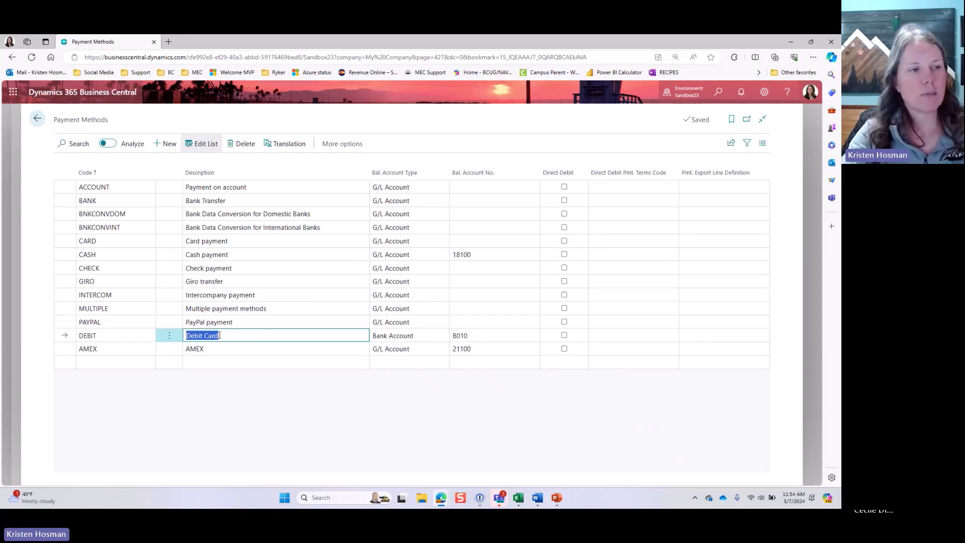
{"action": "key", "text": "shift+Tab"}
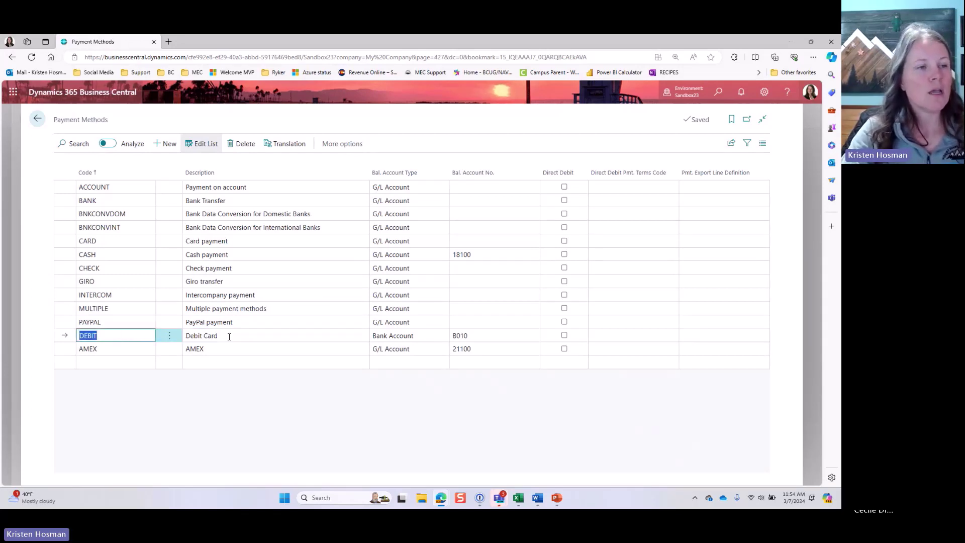
{"action": "left_click", "coordinate": [239, 336]}
{"action": "left_click", "coordinate": [128, 337]}
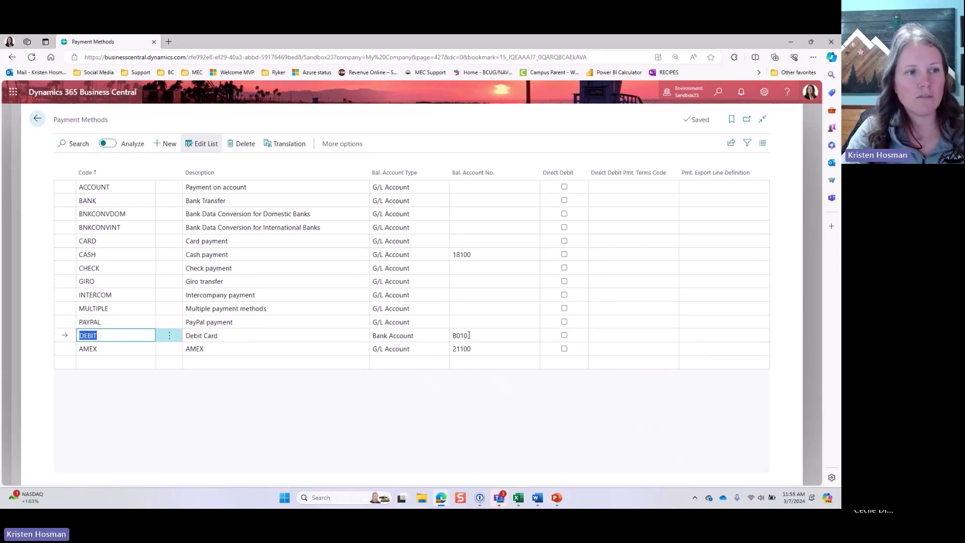
{"action": "left_click", "coordinate": [527, 337]}
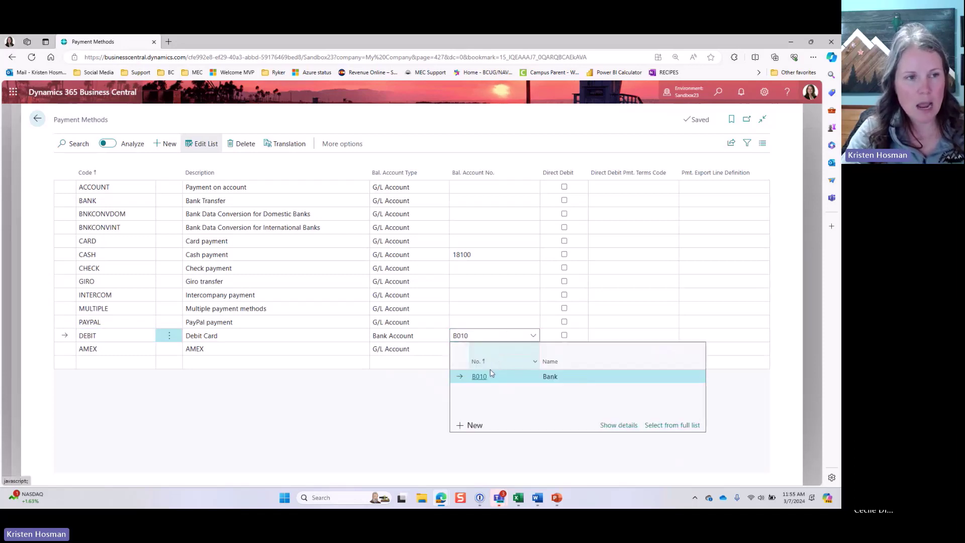
{"action": "left_click", "coordinate": [428, 386]}
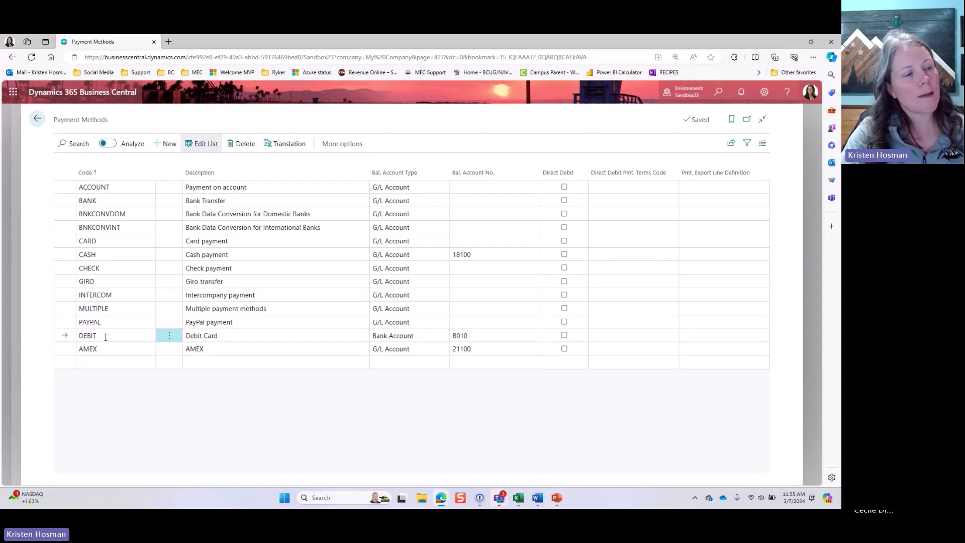
Step: Set the CHECK method's balancing account type to Bank Account with B010
{"action": "left_click", "coordinate": [123, 187]}
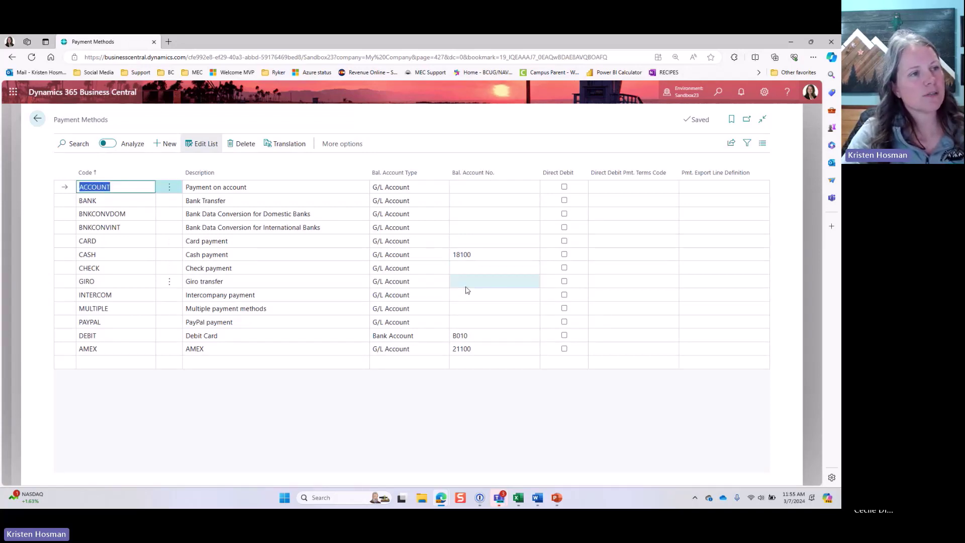
{"action": "left_click", "coordinate": [126, 272]}
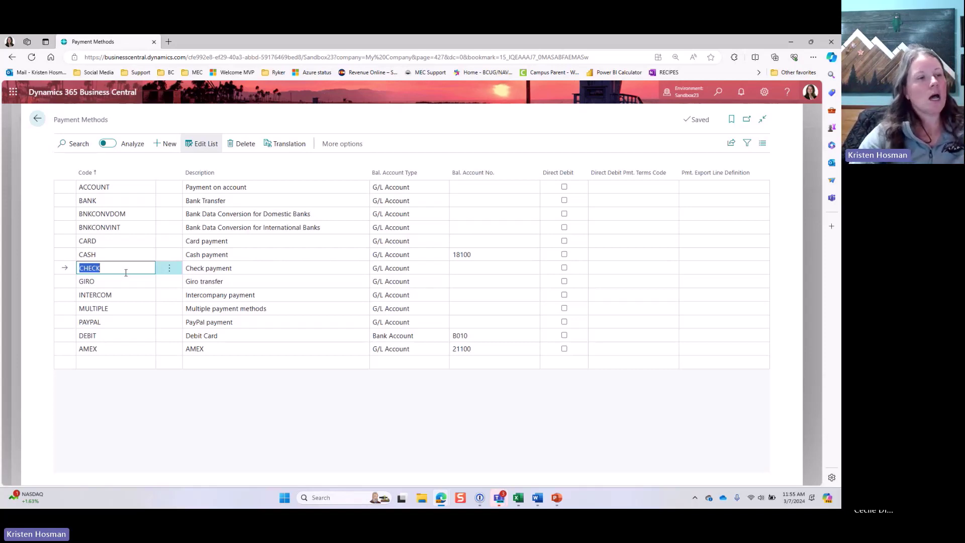
{"action": "left_click", "coordinate": [430, 269]}
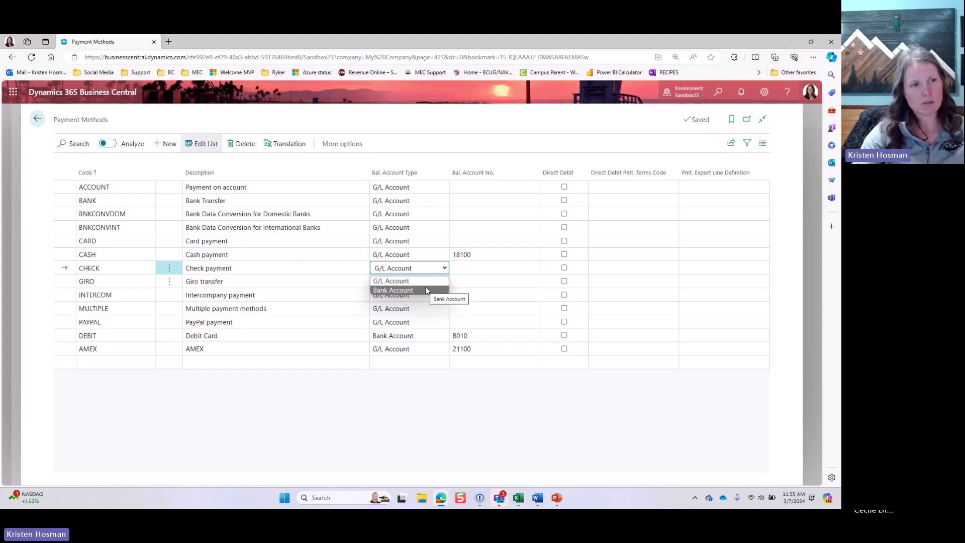
{"action": "left_click", "coordinate": [426, 291]}
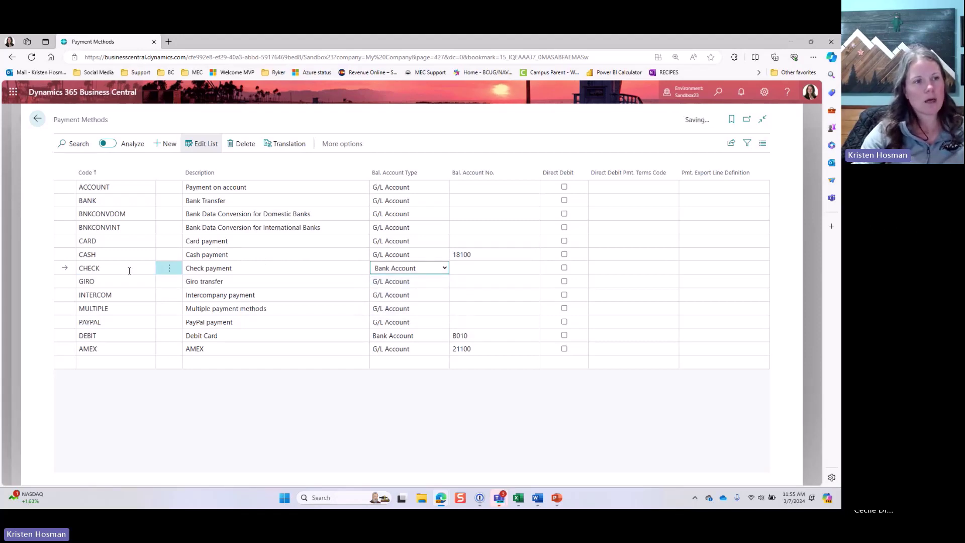
{"action": "left_click", "coordinate": [463, 269]}
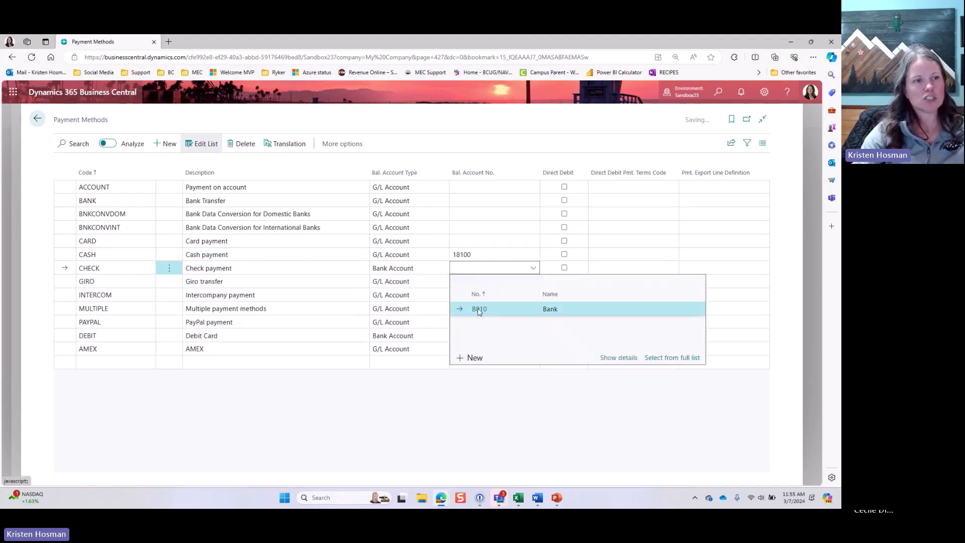
{"action": "left_click", "coordinate": [477, 308]}
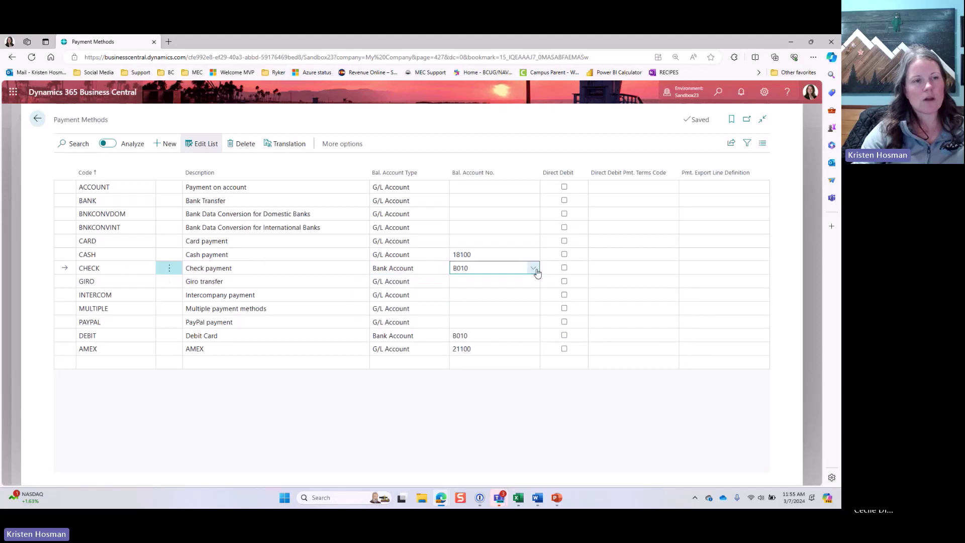
{"action": "left_click", "coordinate": [532, 268]}
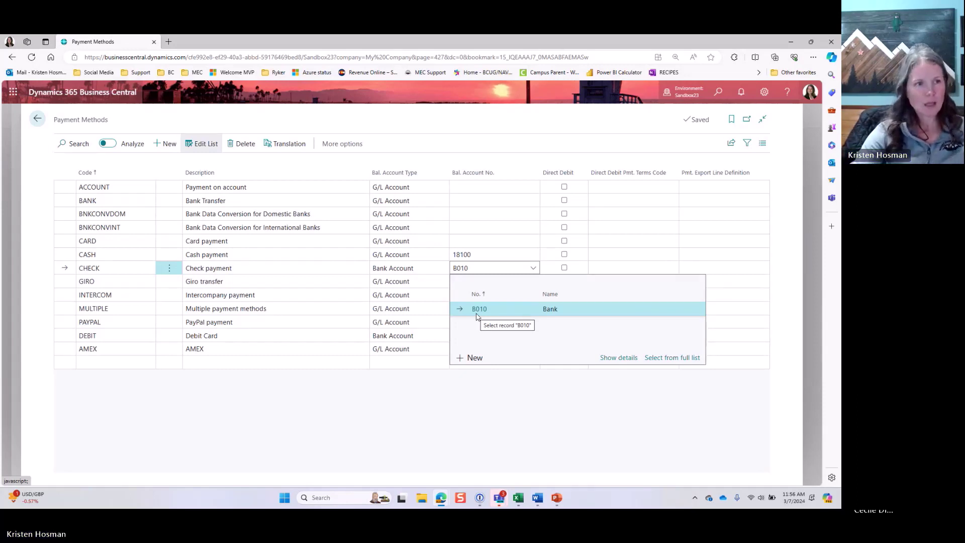
Step: Clear CHECK's balancing account number so it stays blank
{"action": "double_click", "coordinate": [454, 269]}
{"action": "key", "text": "BackSpace"}
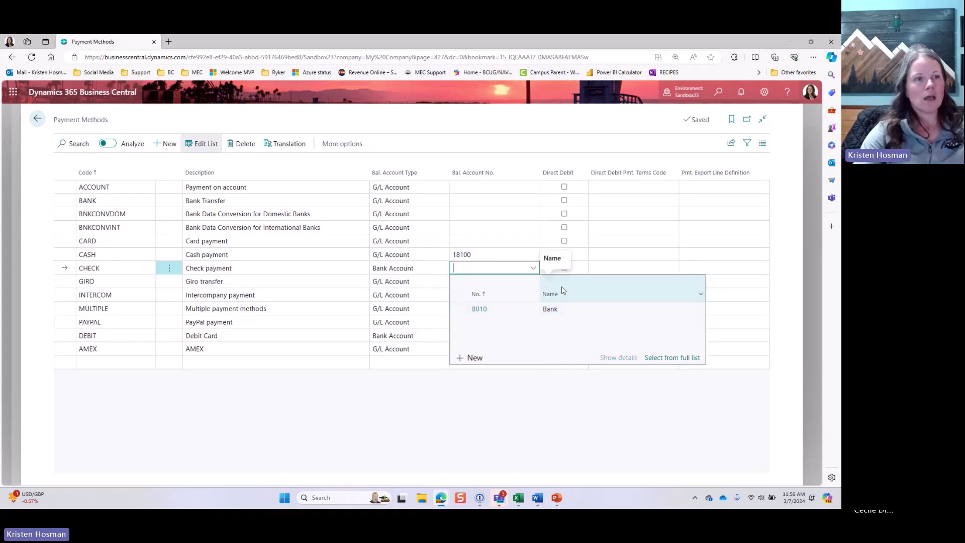
{"action": "left_click", "coordinate": [130, 271]}
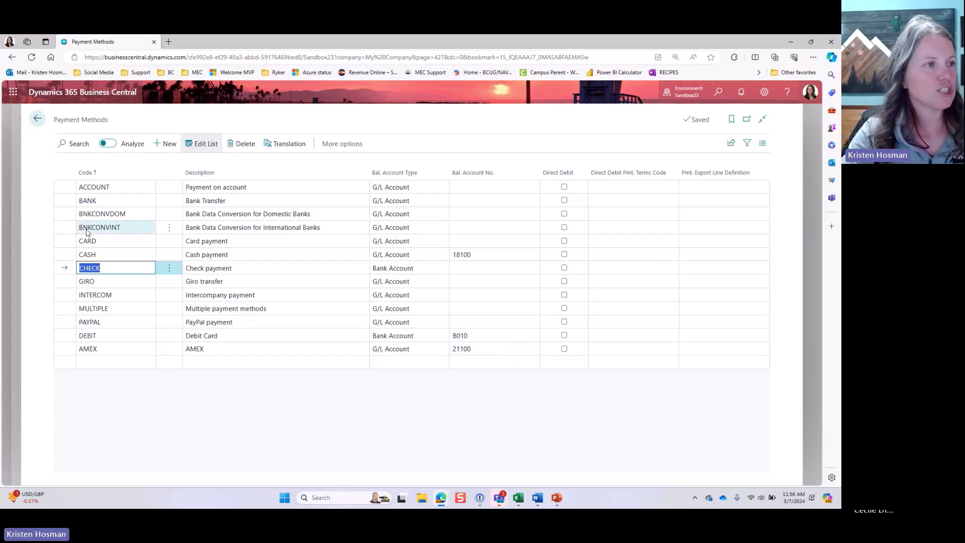
{"action": "left_click", "coordinate": [282, 334]}
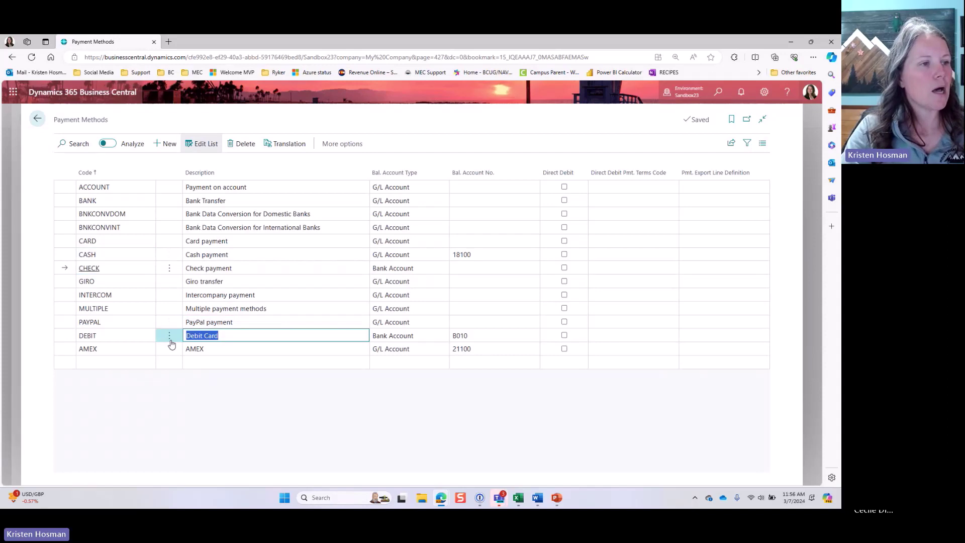
{"action": "left_click", "coordinate": [108, 336]}
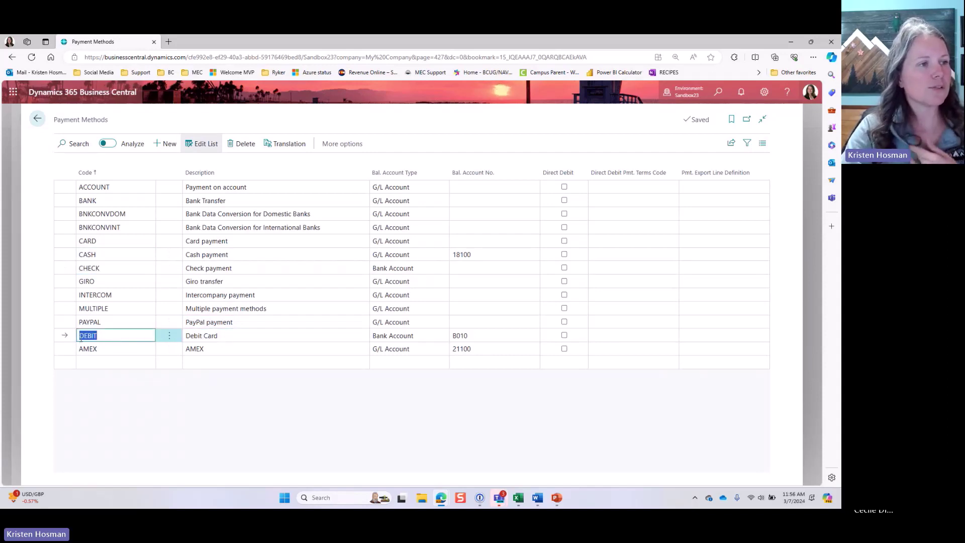
Step: Set vendor 30000's payment method code to DEBIT
{"action": "left_click", "coordinate": [37, 119]}
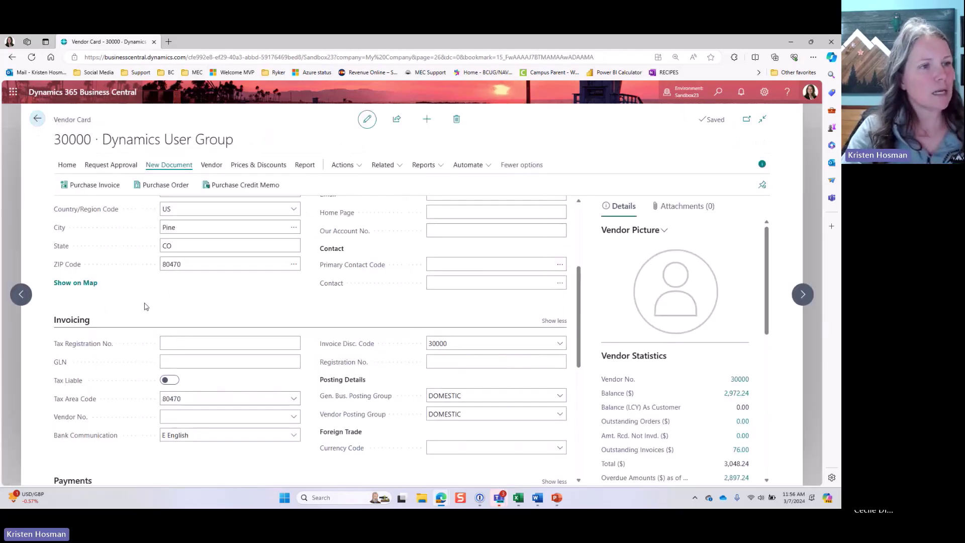
{"action": "scroll", "coordinate": [146, 306], "scroll_direction": "down", "scroll_amount": 3}
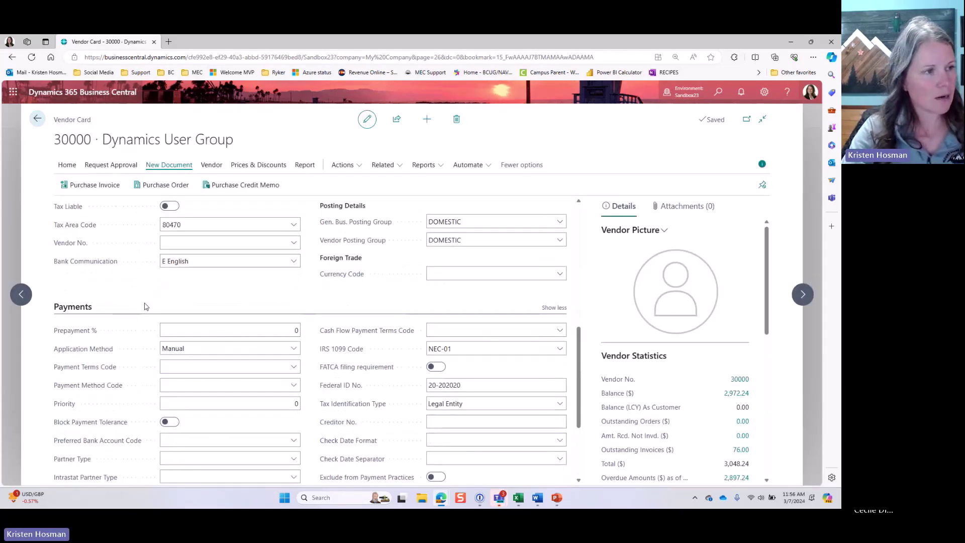
{"action": "scroll", "coordinate": [121, 349], "scroll_direction": "down", "scroll_amount": 1}
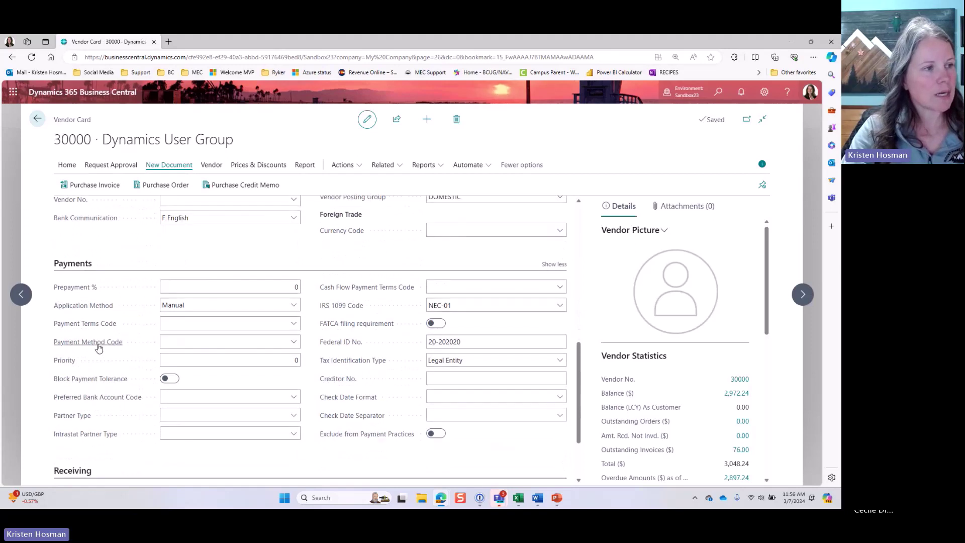
{"action": "left_click", "coordinate": [169, 342]}
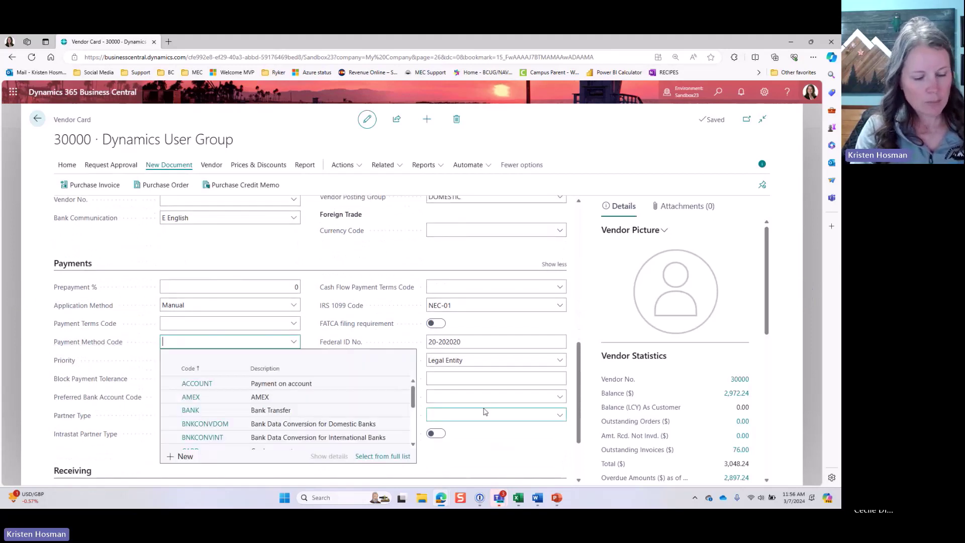
{"action": "type", "text": "debit"}
{"action": "key", "text": "Tab"}
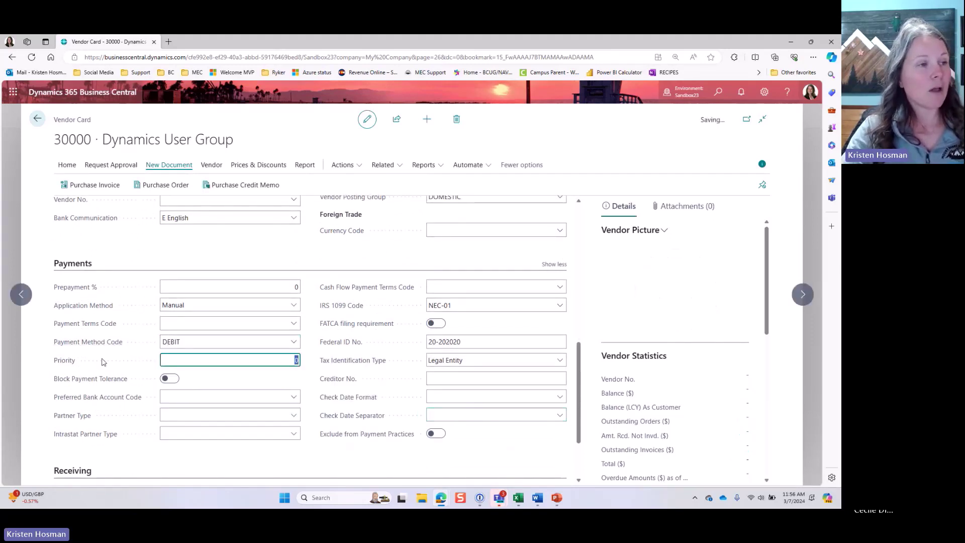
Step: Review Dynamics User Group's DEBIT method and start a new purchase invoice for it
{"action": "left_click", "coordinate": [66, 121]}
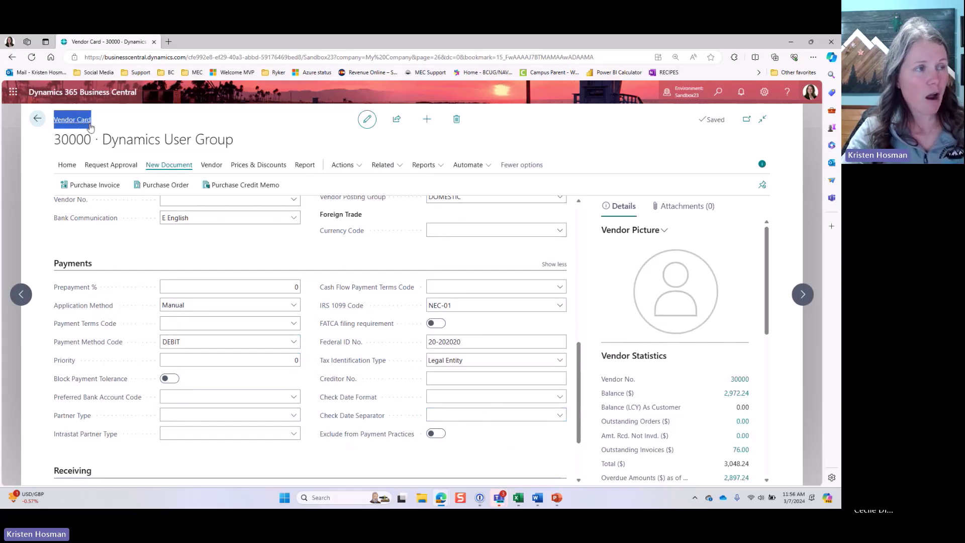
{"action": "left_click_drag", "start_coordinate": [235, 141], "coordinate": [102, 140]}
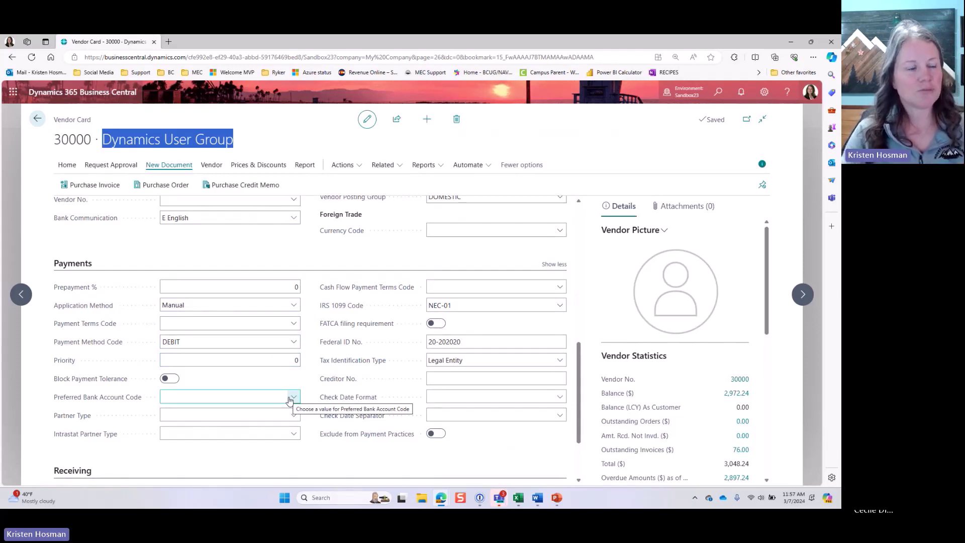
{"action": "left_click", "coordinate": [179, 341]}
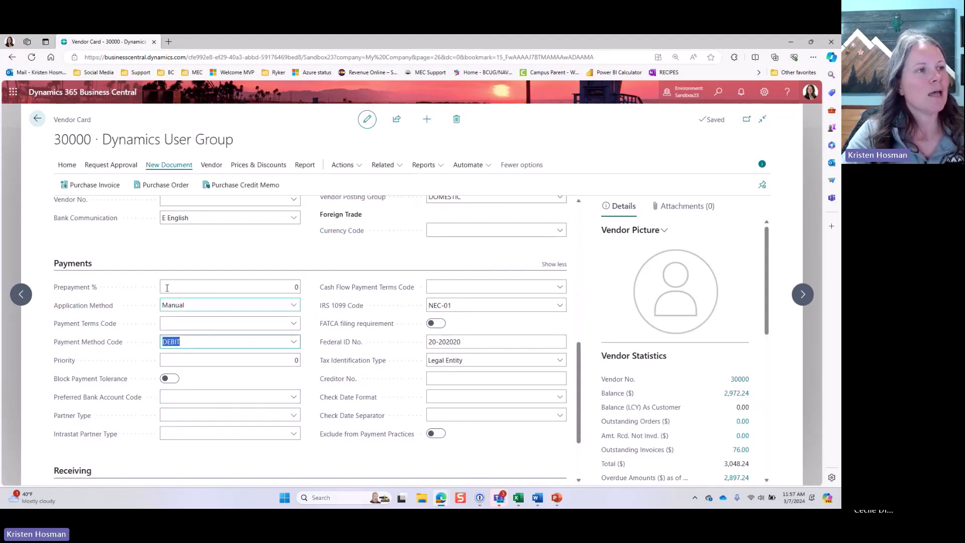
{"action": "left_click", "coordinate": [95, 186]}
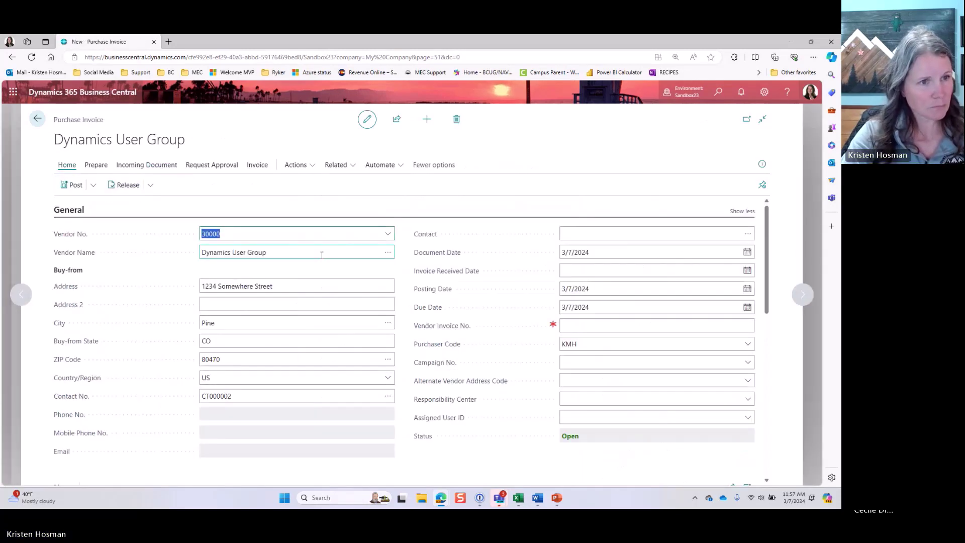
Step: Enter the vendor's invoice number and collapse the header to show the invoice lines
{"action": "left_click", "coordinate": [574, 324]}
{"action": "type", "text": "03"}
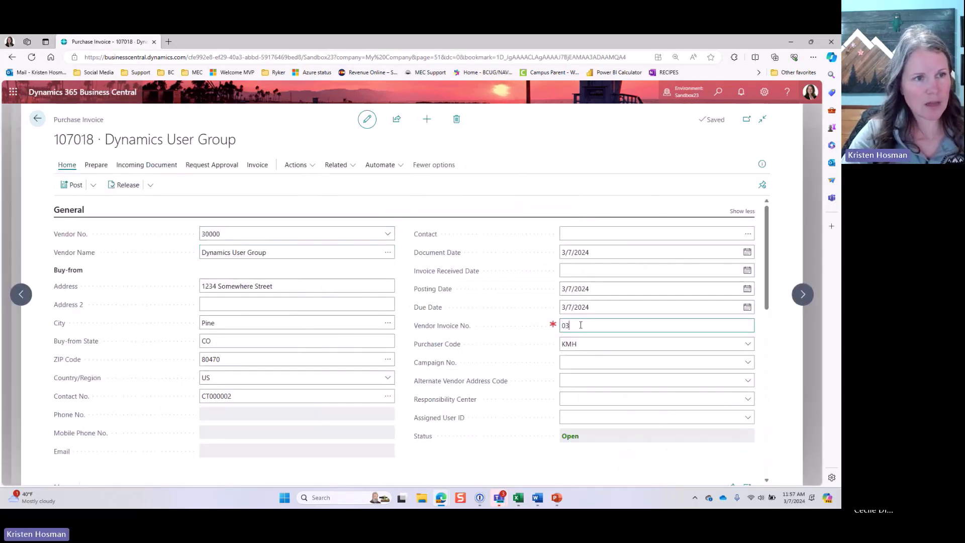
{"action": "type", "text": "07204b"}
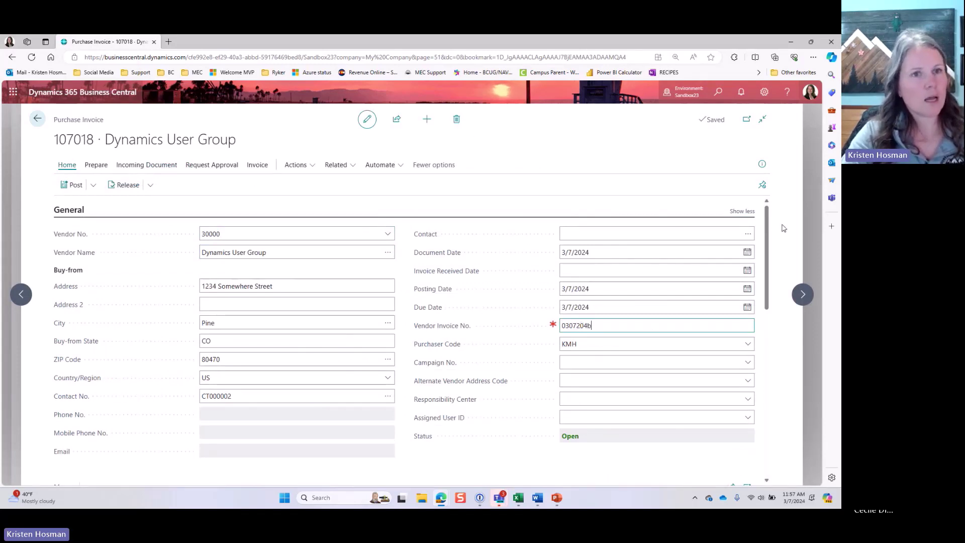
{"action": "left_click", "coordinate": [737, 212]}
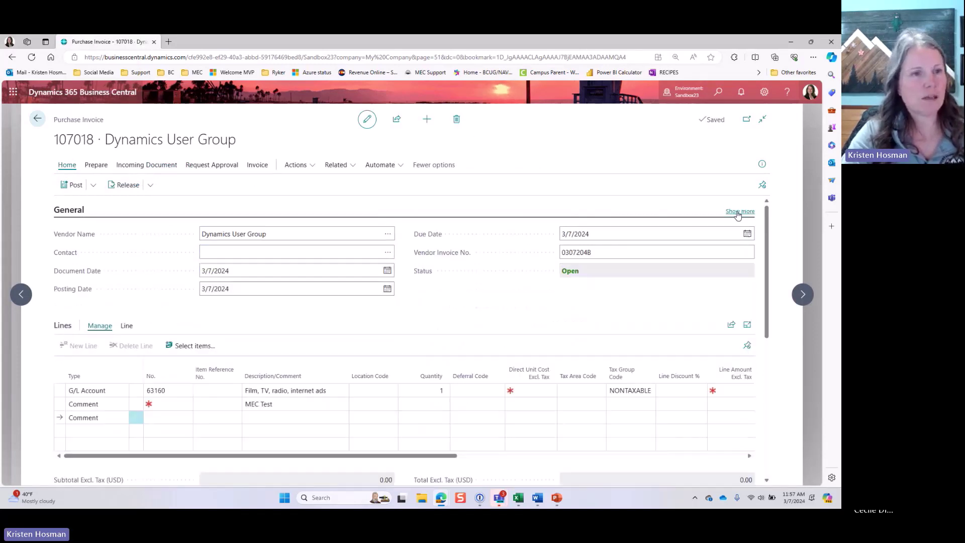
{"action": "left_click", "coordinate": [737, 211]}
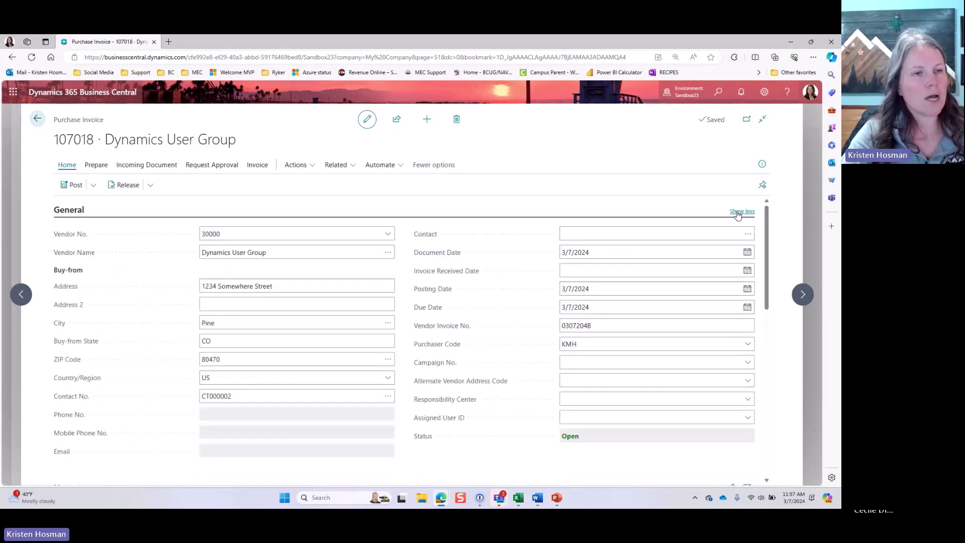
{"action": "left_click", "coordinate": [736, 211]}
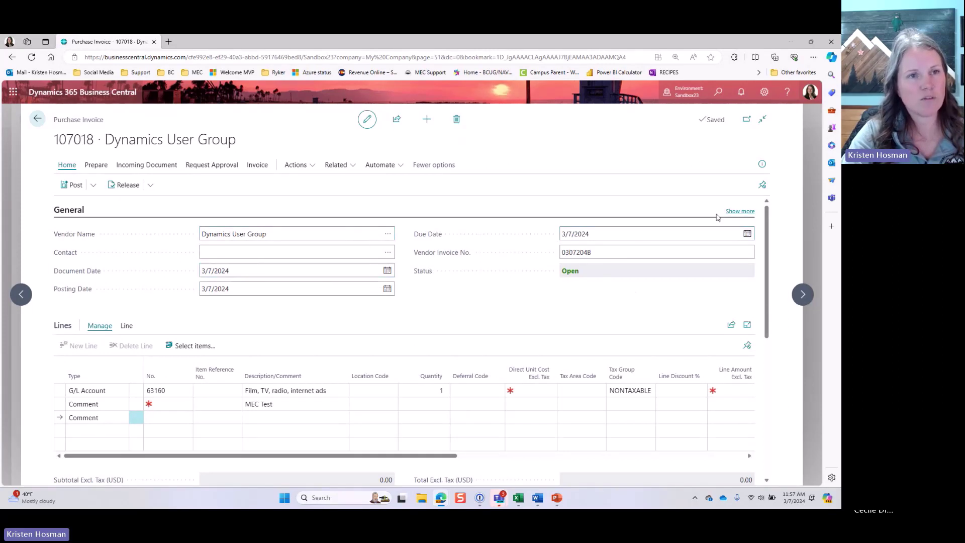
{"action": "left_click", "coordinate": [739, 212]}
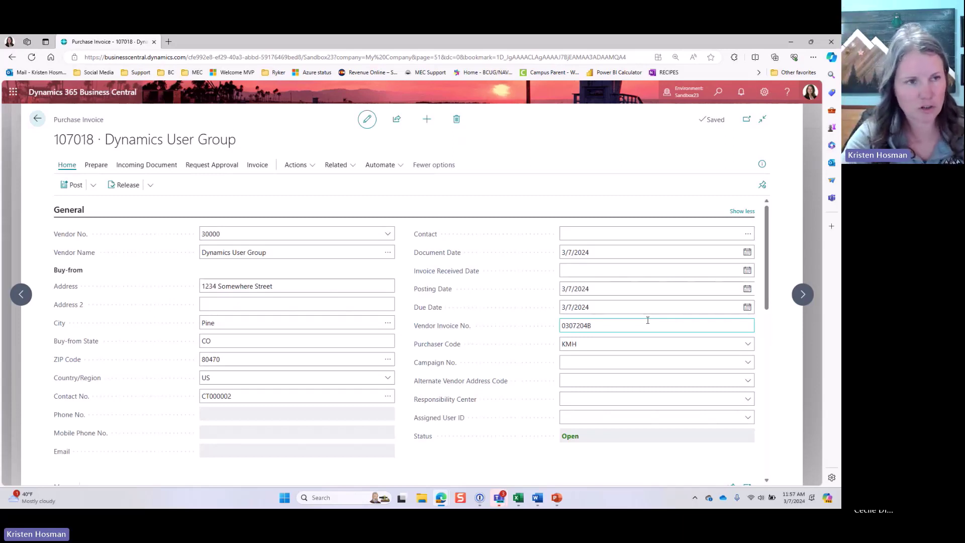
{"action": "left_click", "coordinate": [742, 212]}
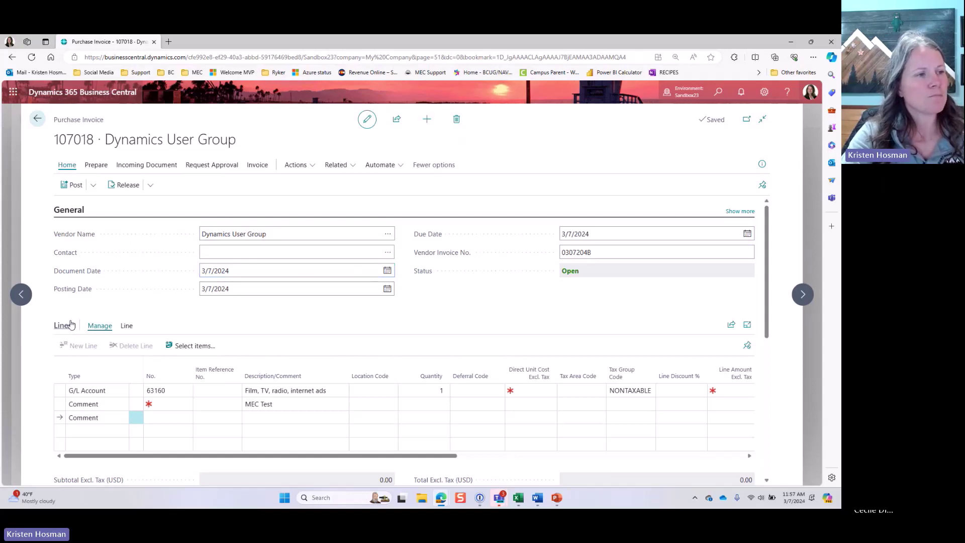
Step: Set the 63160 internet-ads line's direct unit cost to 25
{"action": "left_click", "coordinate": [540, 393]}
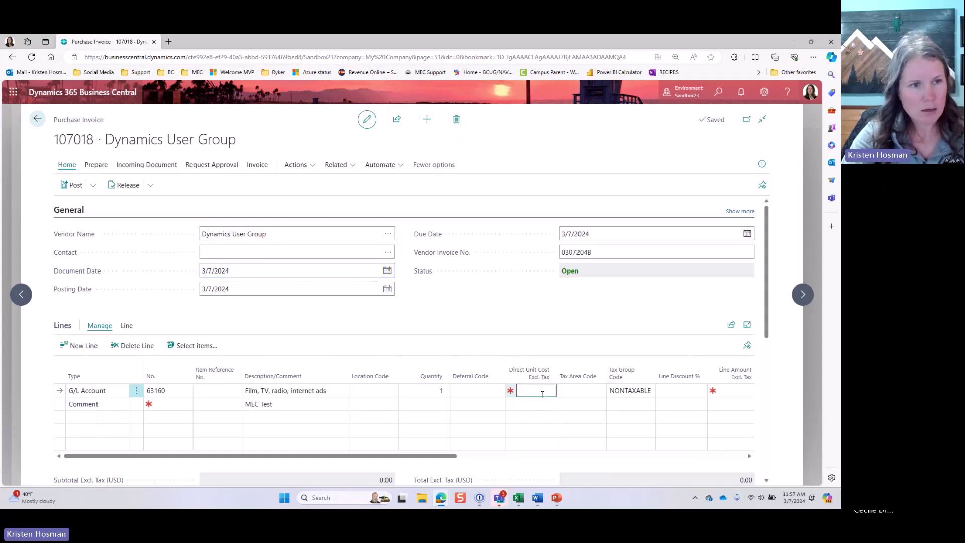
{"action": "type", "text": "25"}
{"action": "key", "text": "Tab"}
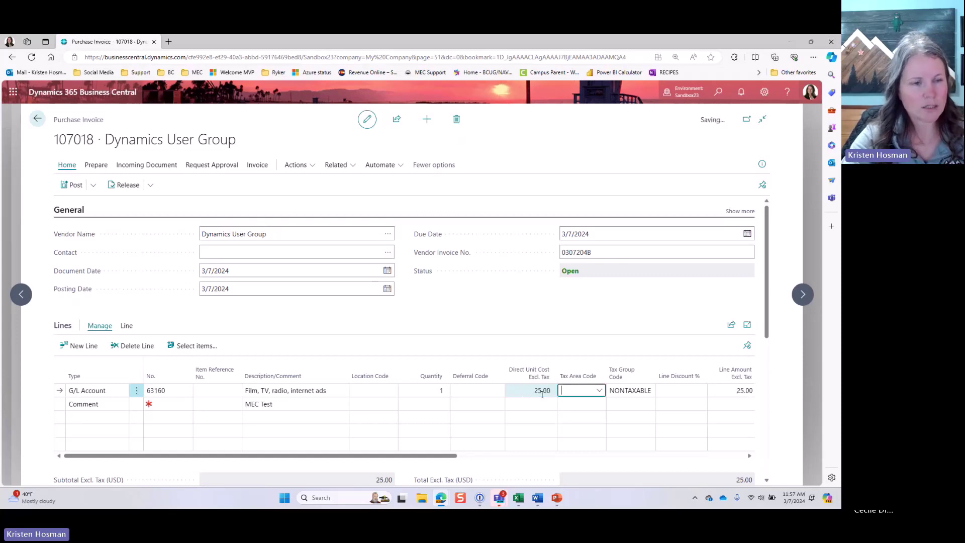
{"action": "scroll", "coordinate": [314, 357], "scroll_direction": "down", "scroll_amount": 3}
{"action": "scroll", "coordinate": [316, 358], "scroll_direction": "down", "scroll_amount": 3}
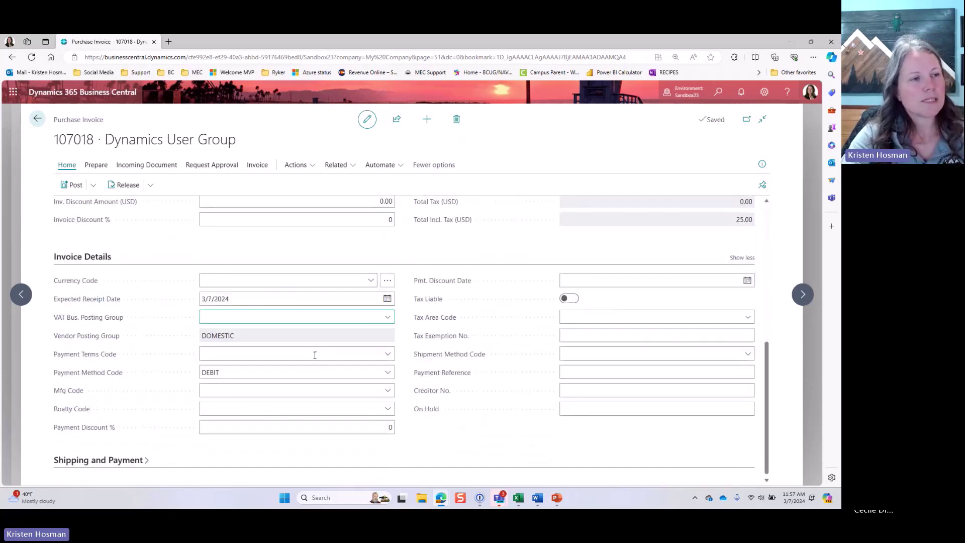
{"action": "left_click", "coordinate": [232, 372]}
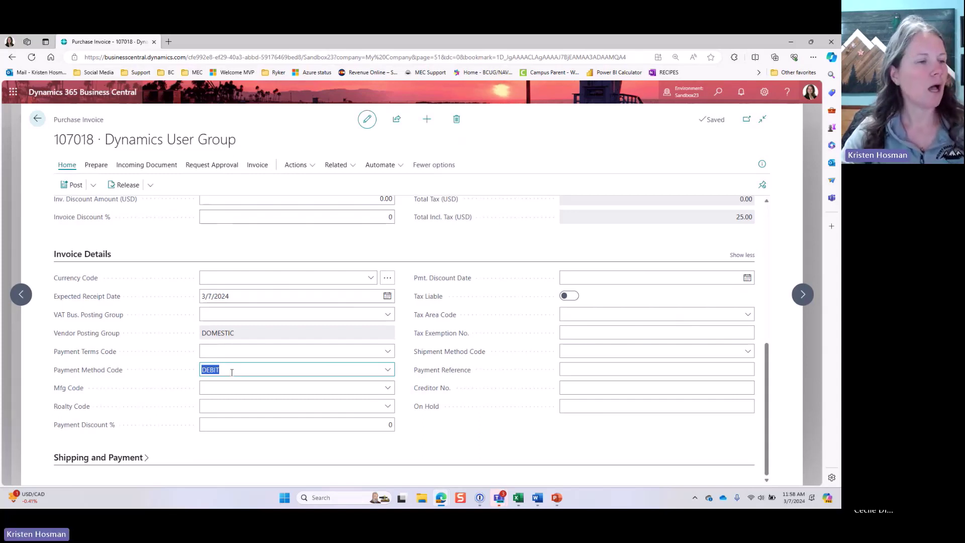
Step: Preview posting invoice 107018 and open its four previewed G/L entries
{"action": "left_click", "coordinate": [232, 372]}
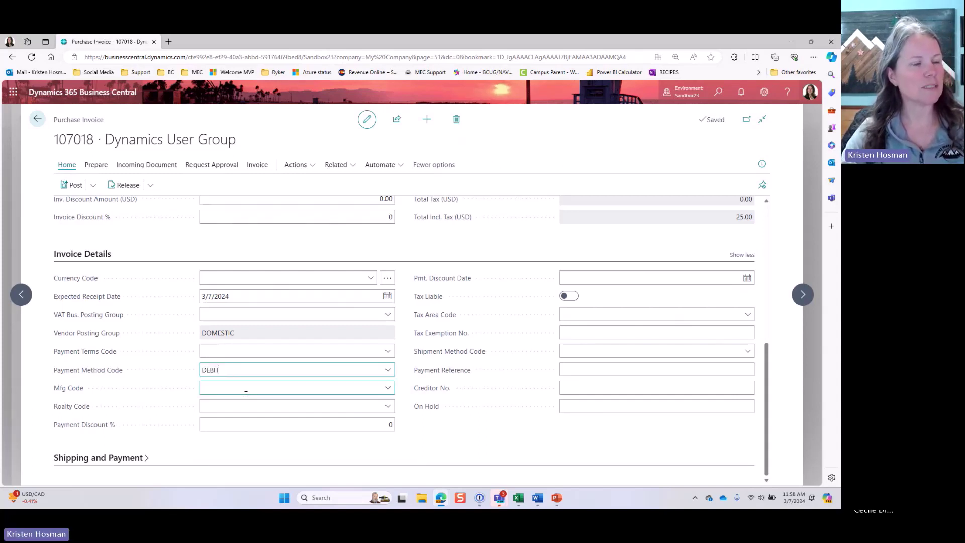
{"action": "left_click", "coordinate": [93, 184]}
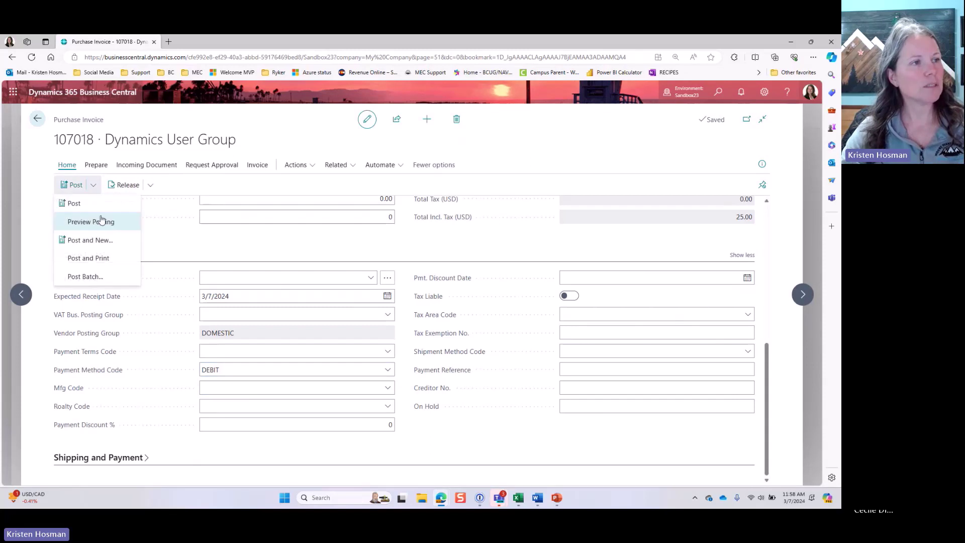
{"action": "left_click", "coordinate": [101, 221]}
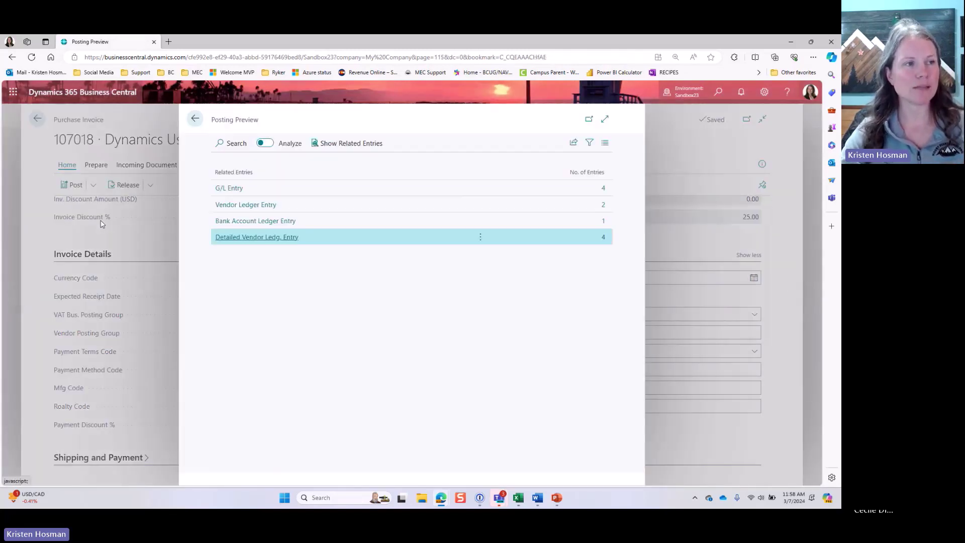
{"action": "left_click", "coordinate": [357, 188]}
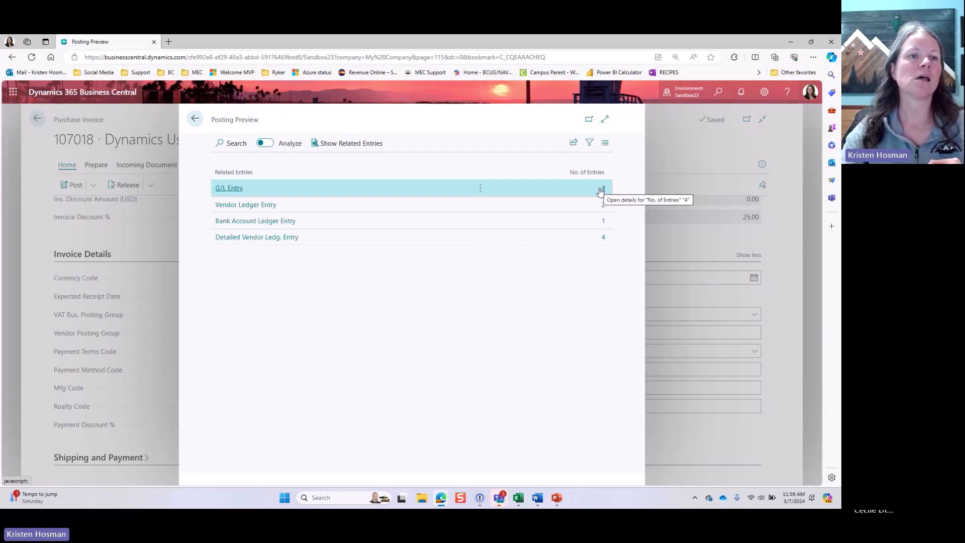
{"action": "left_click", "coordinate": [599, 191]}
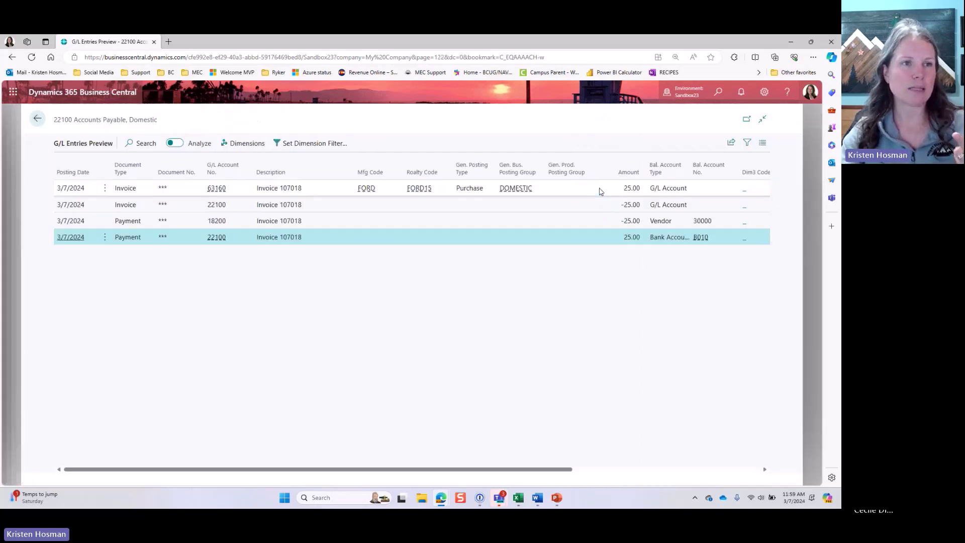
Step: Inspect the 63160, 22100 and 18200 G/L entries, then go back to Posting Preview
{"action": "left_click", "coordinate": [337, 190]}
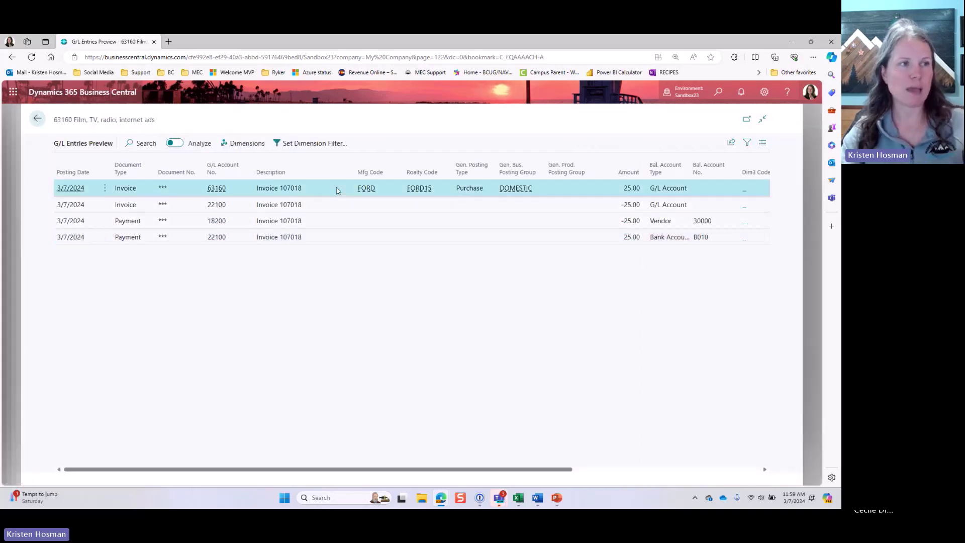
{"action": "left_click", "coordinate": [325, 206]}
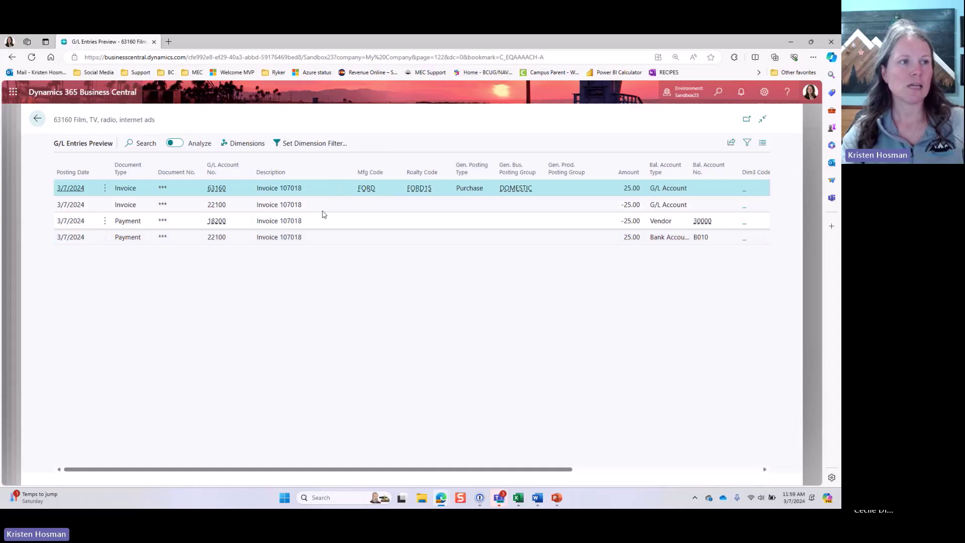
{"action": "left_click", "coordinate": [331, 243], "text": "ctrl"}
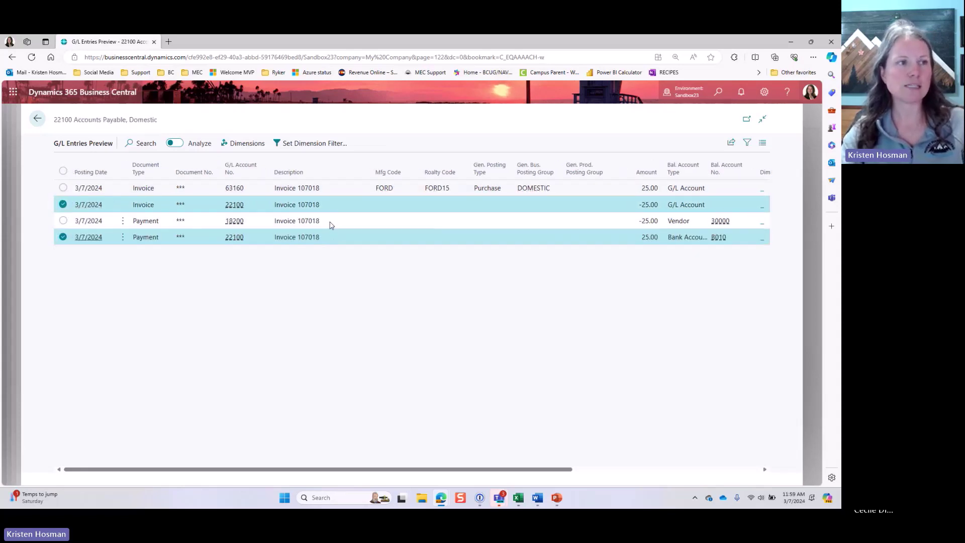
{"action": "left_click", "coordinate": [331, 224]}
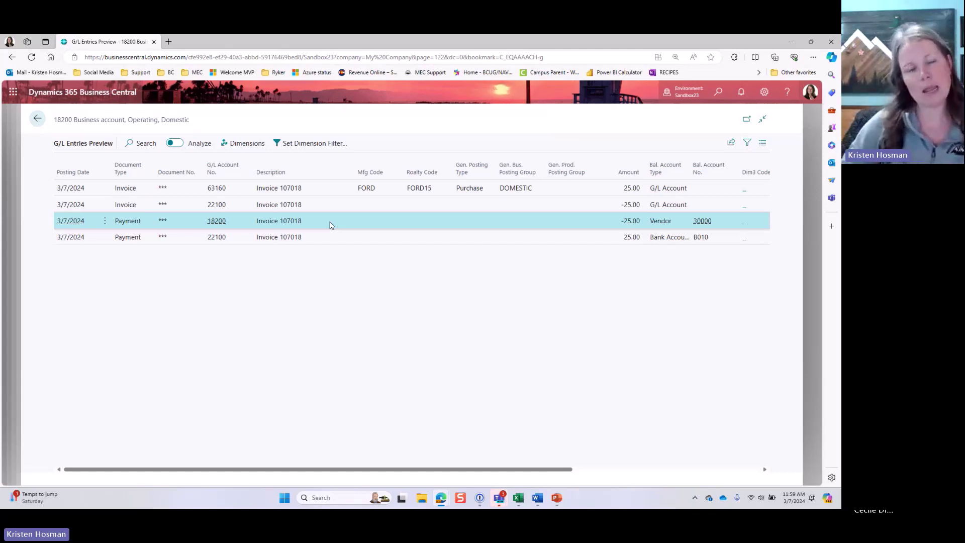
{"action": "left_click", "coordinate": [46, 124]}
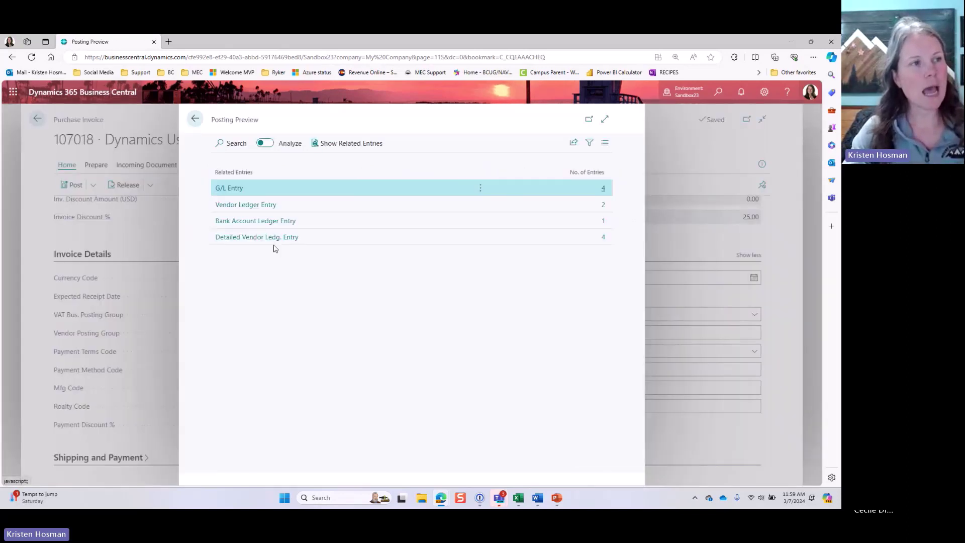
{"action": "left_click", "coordinate": [313, 222]}
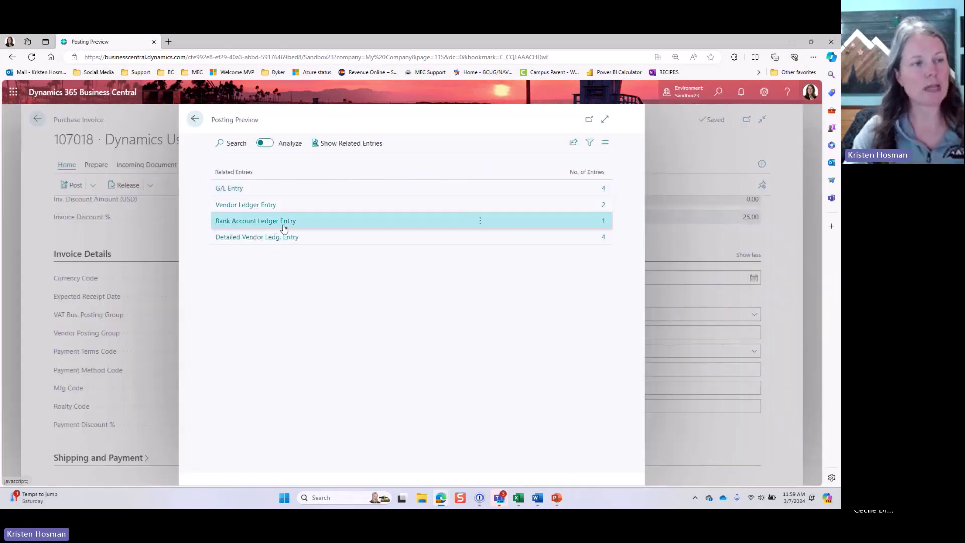
{"action": "left_click", "coordinate": [604, 222]}
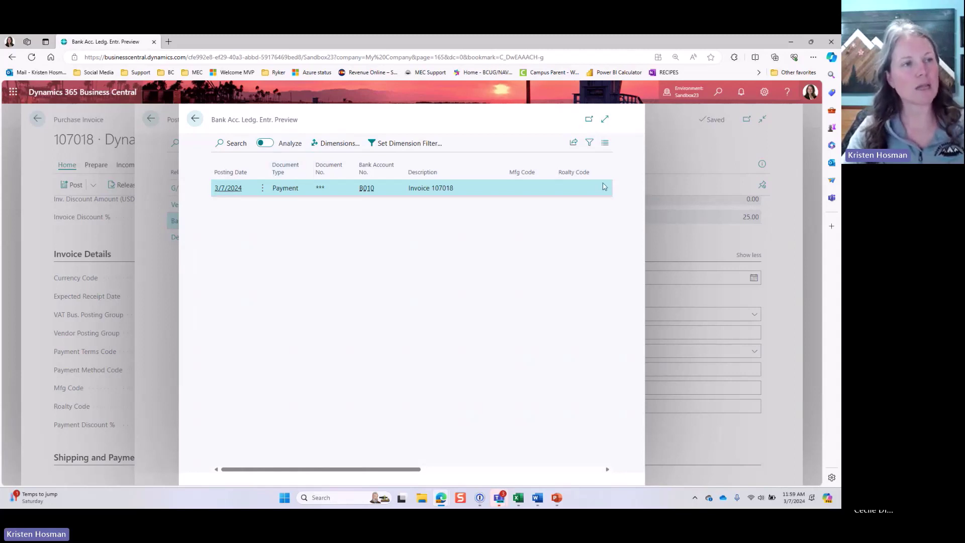
{"action": "left_click", "coordinate": [604, 118]}
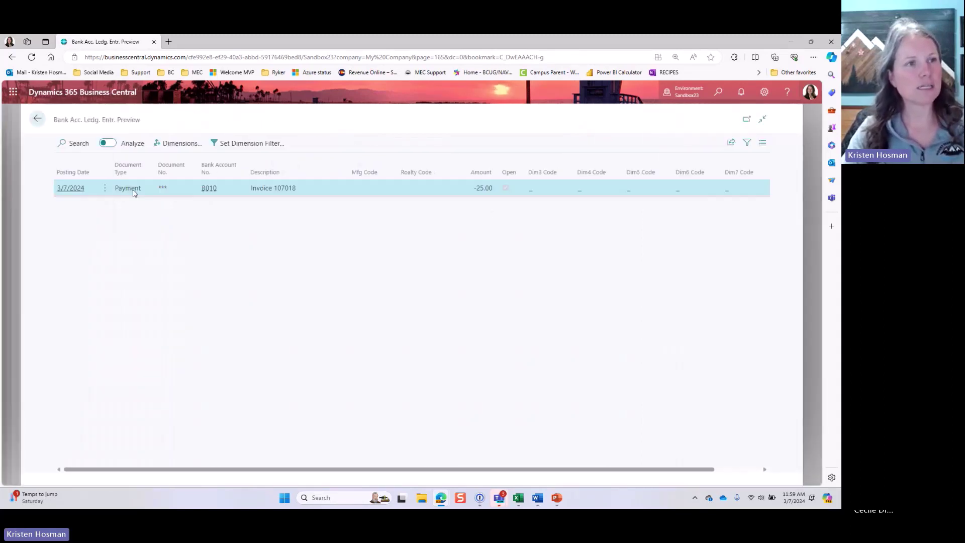
{"action": "double_click", "coordinate": [483, 189]}
{"action": "left_click", "coordinate": [217, 199]}
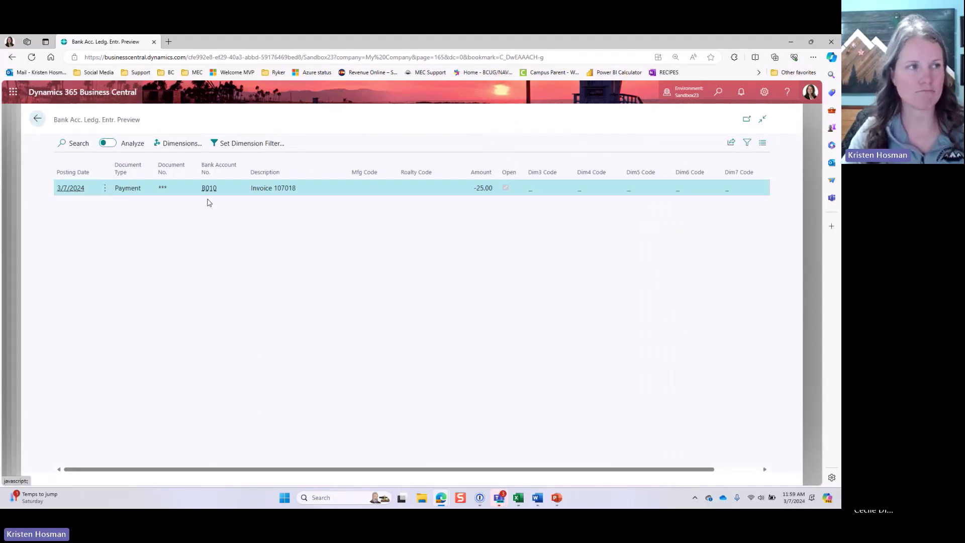
{"action": "left_click_drag", "start_coordinate": [52, 121], "coordinate": [94, 122]}
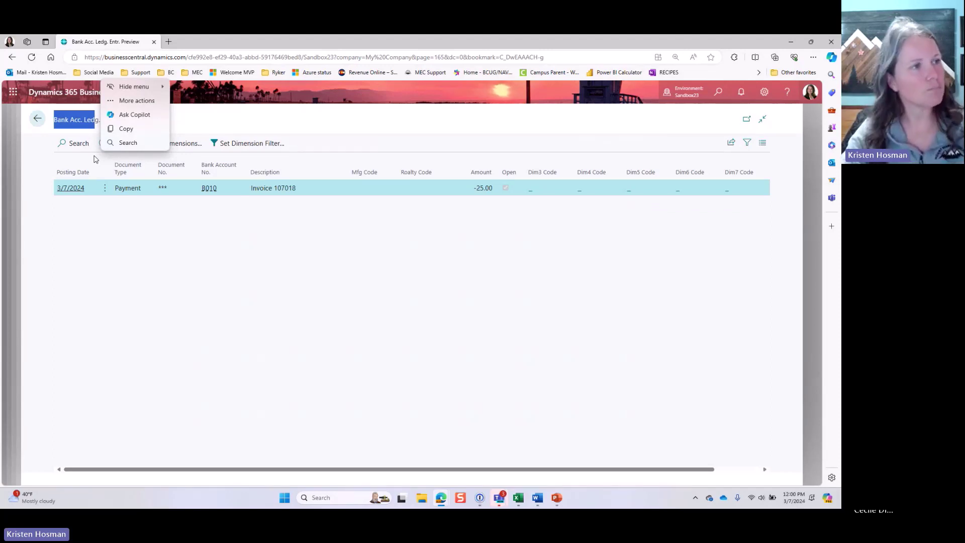
{"action": "left_click", "coordinate": [93, 159]}
{"action": "key", "text": "Escape"}
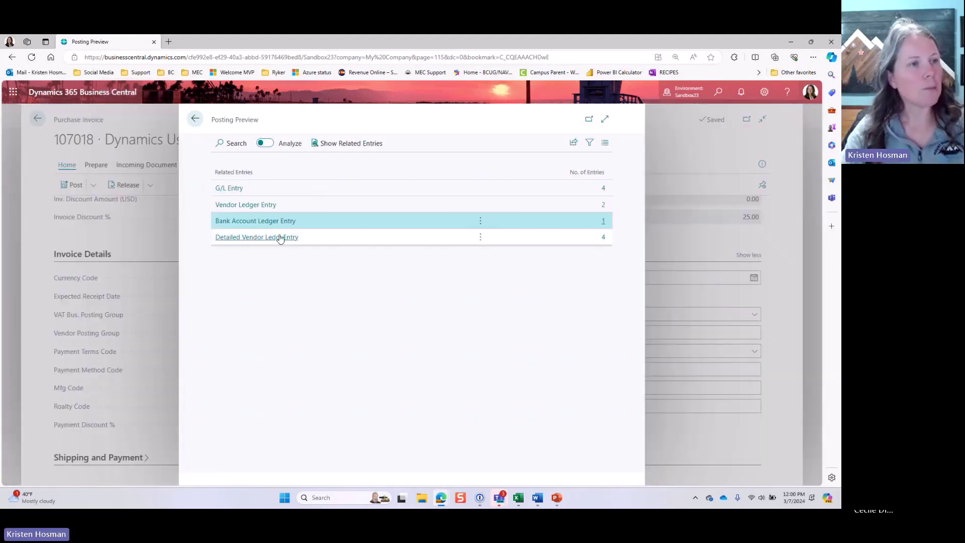
Step: Inspect the four detailed vendor ledger entries: invoice, payment and application entries
{"action": "left_click", "coordinate": [603, 238]}
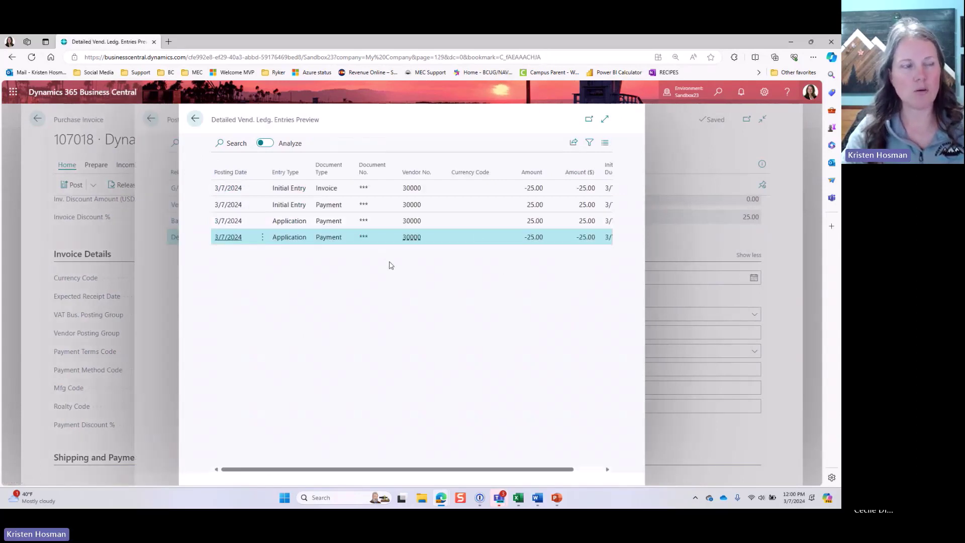
{"action": "left_click", "coordinate": [376, 187]}
{"action": "left_click", "coordinate": [386, 211]}
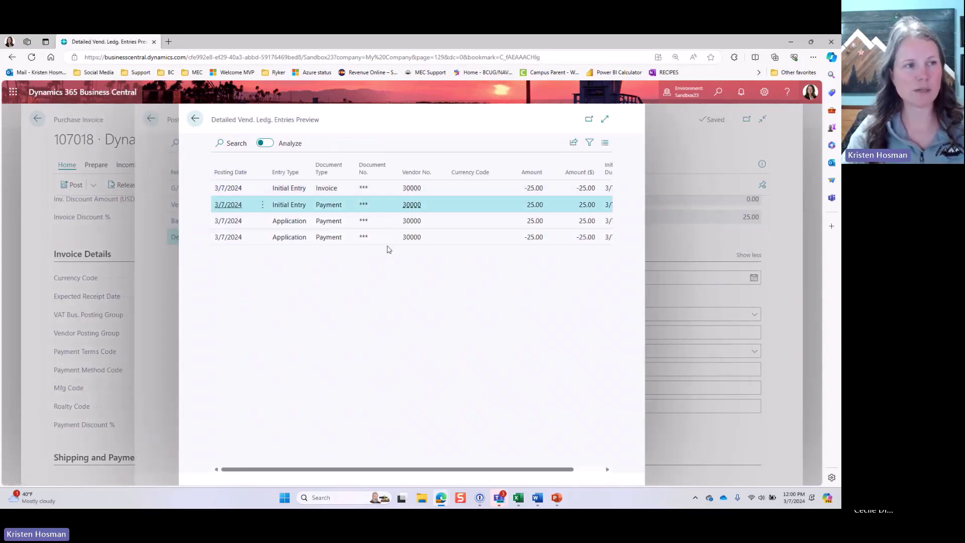
{"action": "left_click", "coordinate": [387, 220]}
{"action": "left_click", "coordinate": [390, 237]}
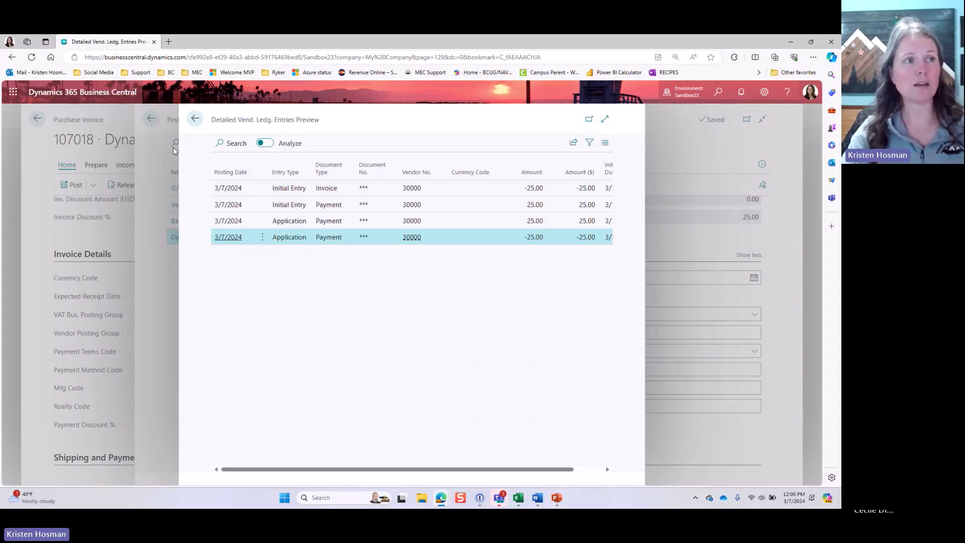
Step: Close the posting preview and return to purchase invoice 107018
{"action": "left_click", "coordinate": [194, 121]}
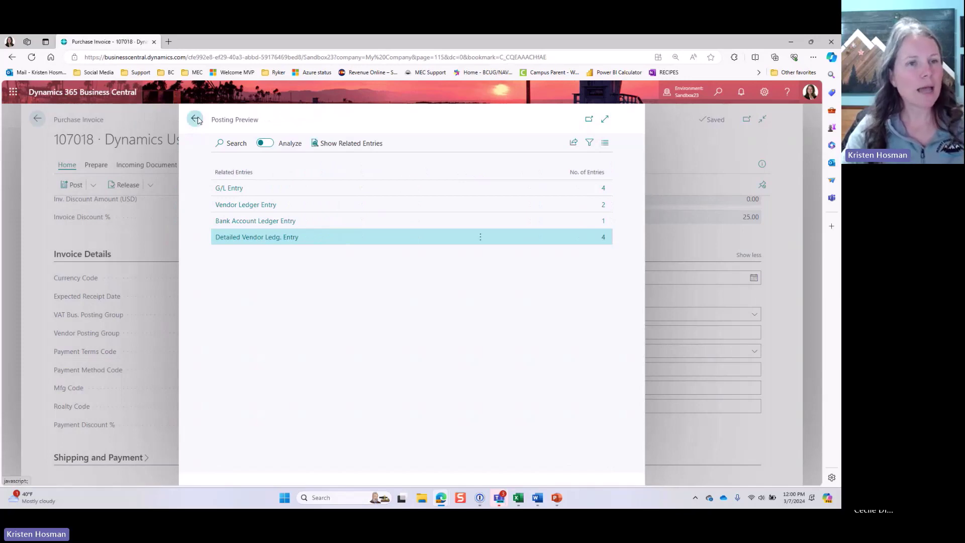
{"action": "left_click", "coordinate": [195, 120]}
{"action": "scroll", "coordinate": [234, 263], "scroll_direction": "up", "scroll_amount": 5}
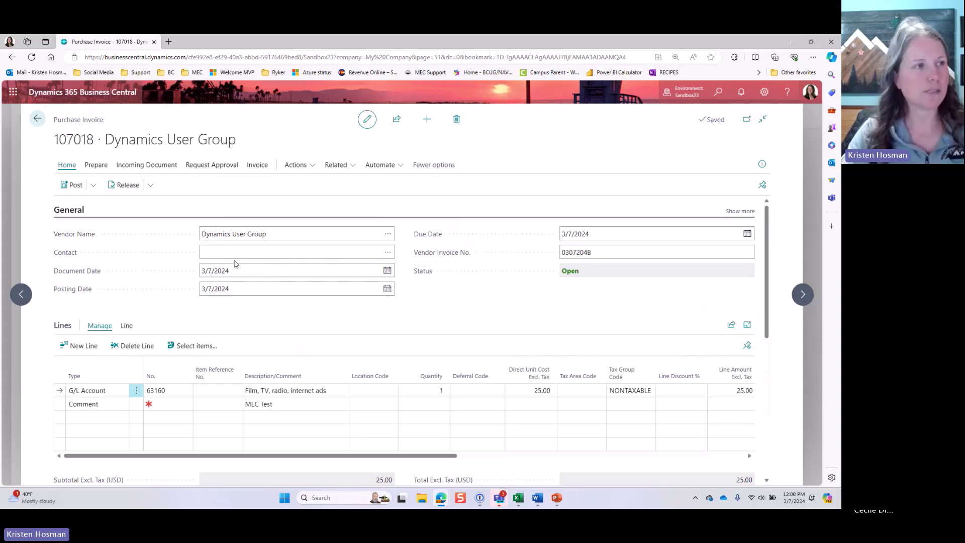
Step: Post invoice 107018 as 108014 without opening the posted invoice, then return to Vendors
{"action": "left_click", "coordinate": [76, 185]}
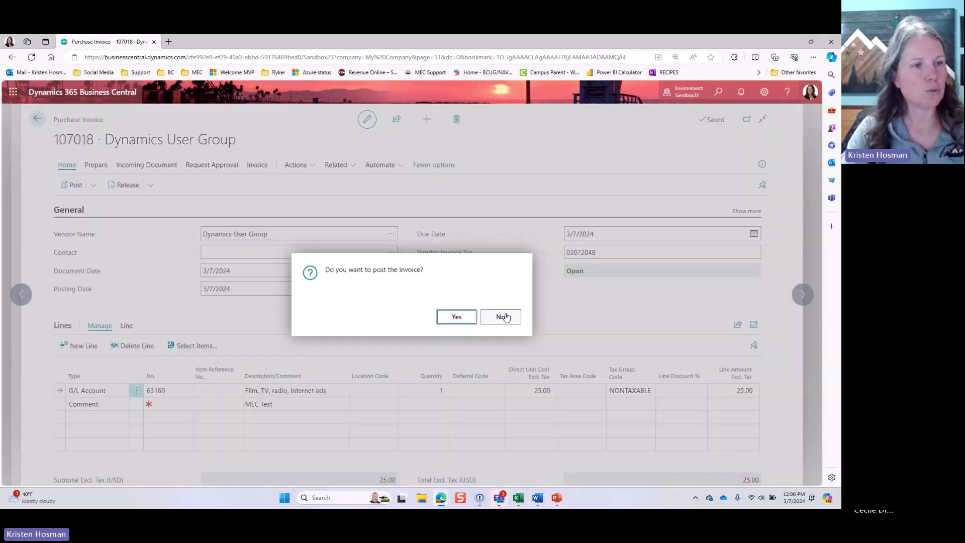
{"action": "left_click", "coordinate": [463, 317]}
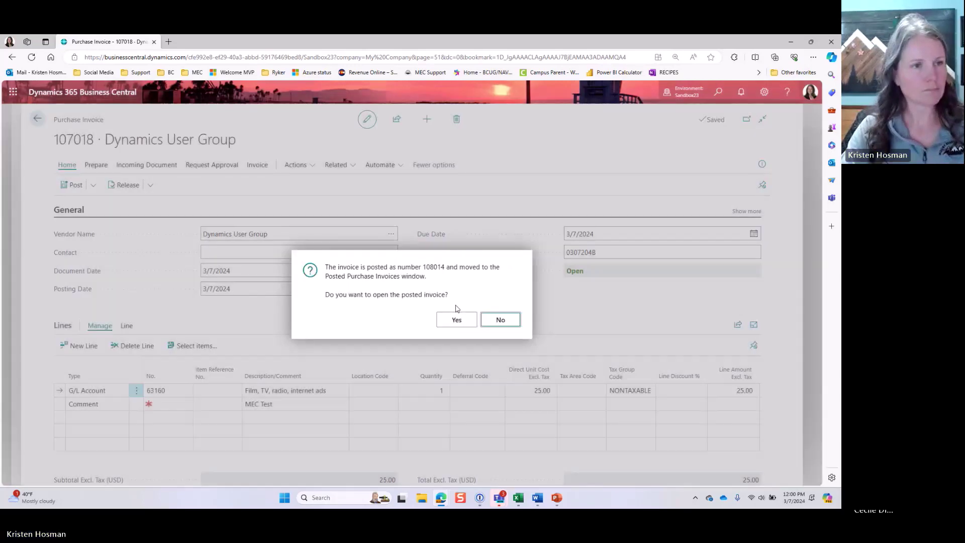
{"action": "left_click", "coordinate": [455, 318]}
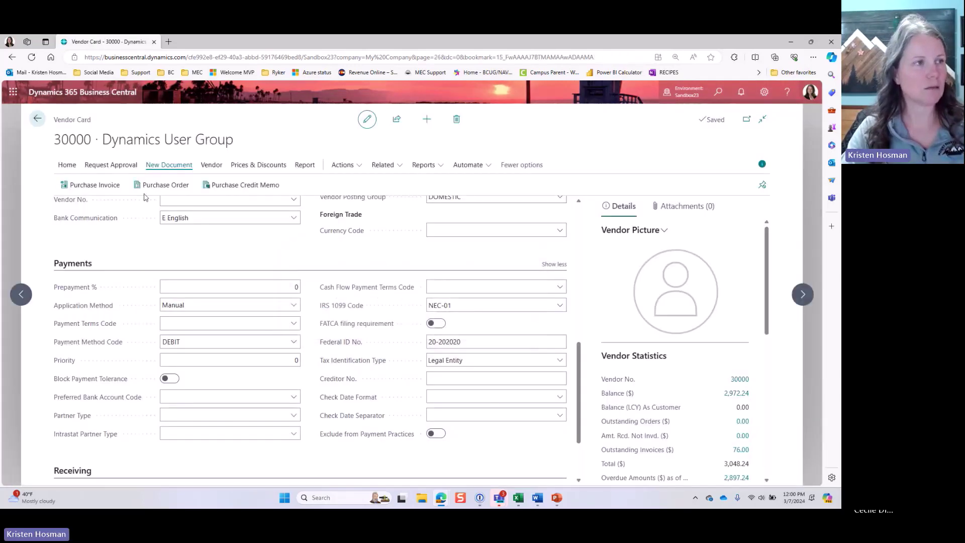
{"action": "left_click", "coordinate": [40, 121]}
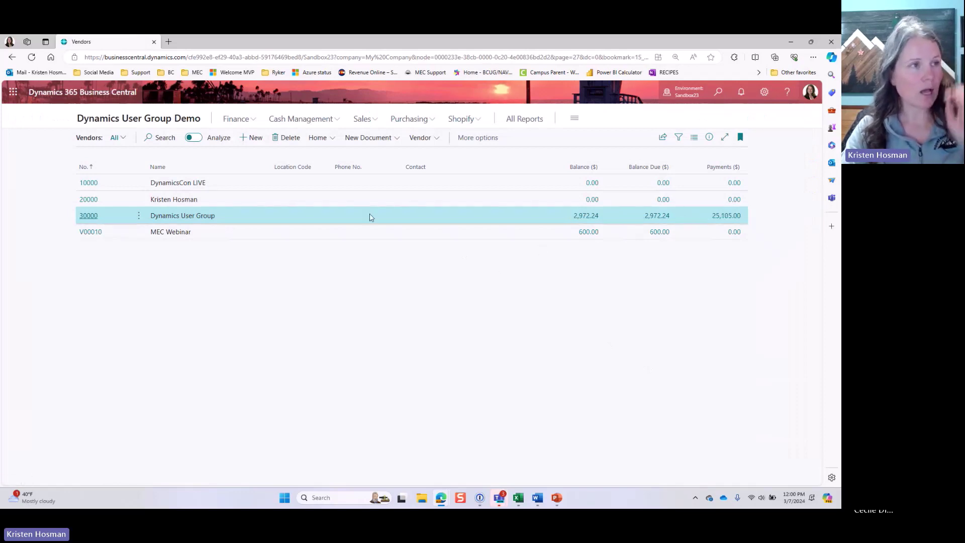
Step: From vendor 30000's balance, open its ledger entries and start applying Credit Memo 109002
{"action": "left_click", "coordinate": [587, 218]}
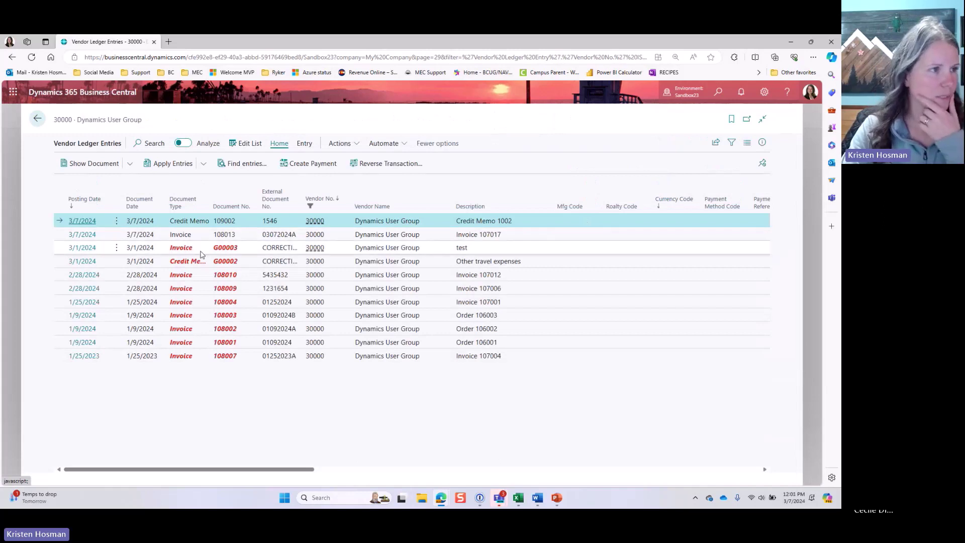
{"action": "left_click", "coordinate": [358, 234]}
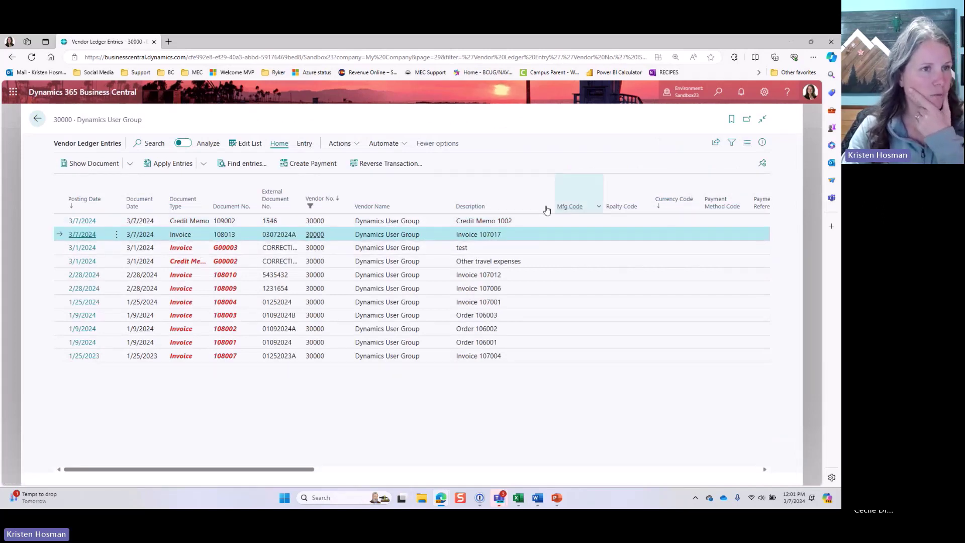
{"action": "left_click", "coordinate": [363, 222]}
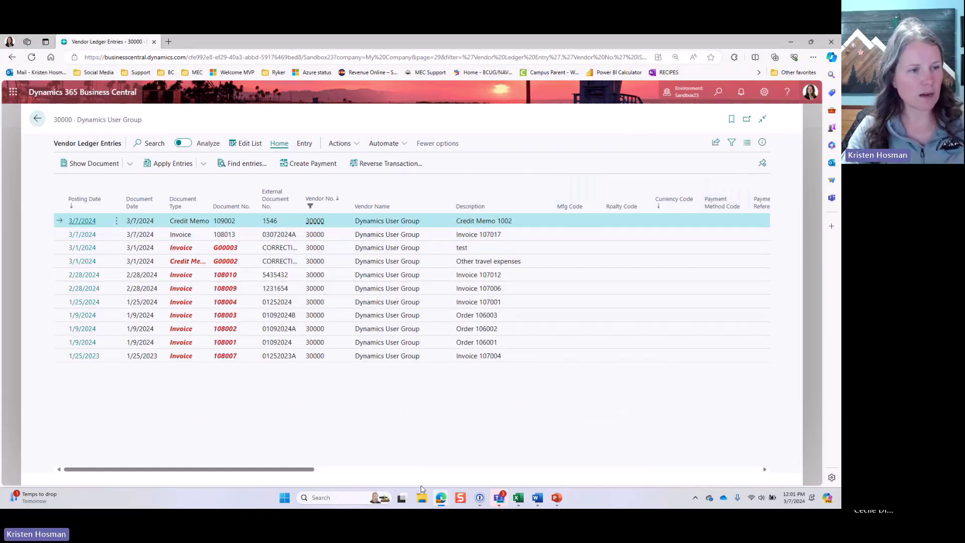
{"action": "scroll", "coordinate": [424, 485], "scroll_direction": "right", "scroll_amount": 5}
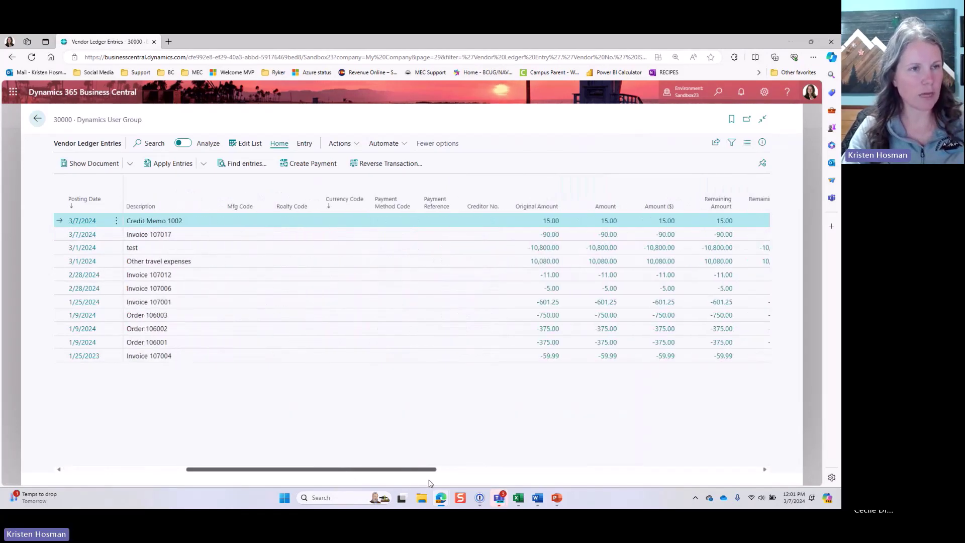
{"action": "scroll", "coordinate": [430, 484], "scroll_direction": "right", "scroll_amount": 2}
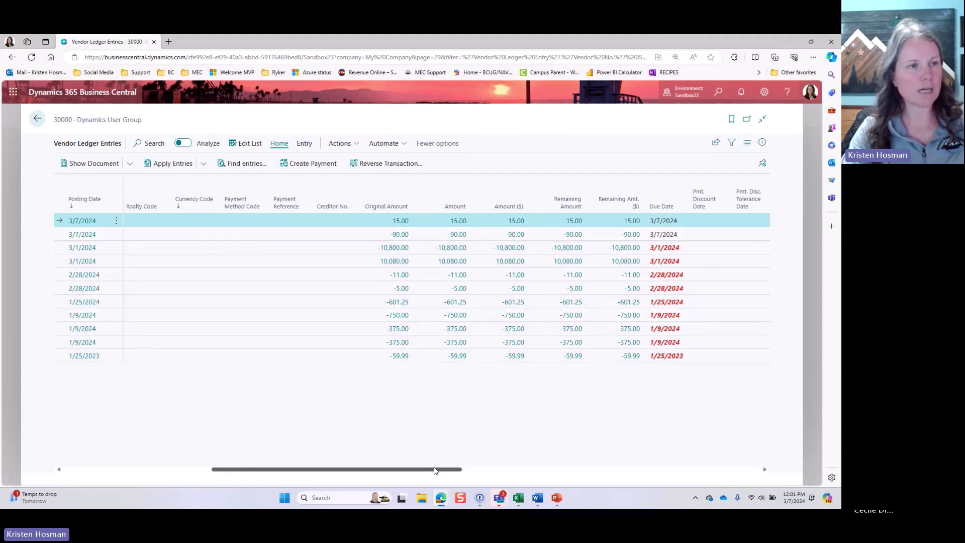
{"action": "left_click_drag", "start_coordinate": [436, 470], "coordinate": [211, 470]}
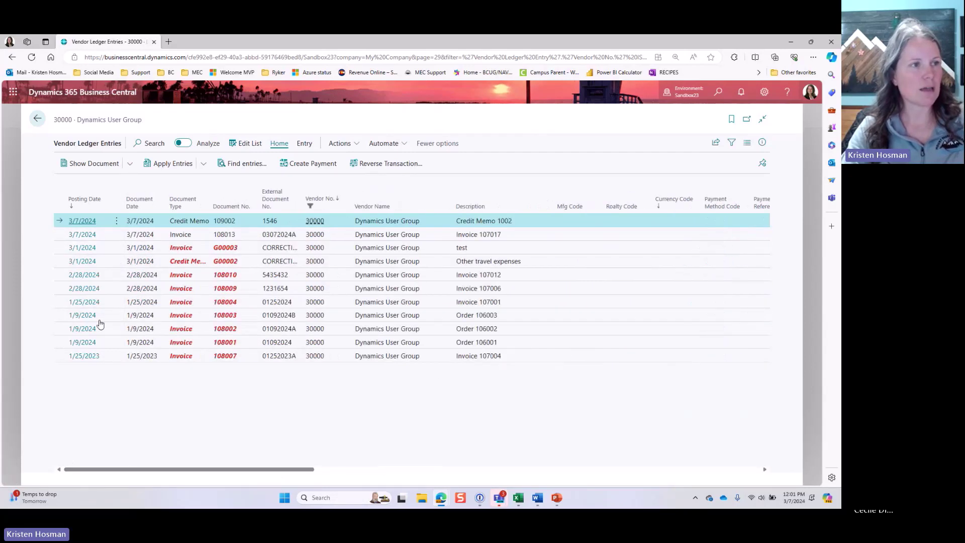
{"action": "left_click", "coordinate": [176, 164]}
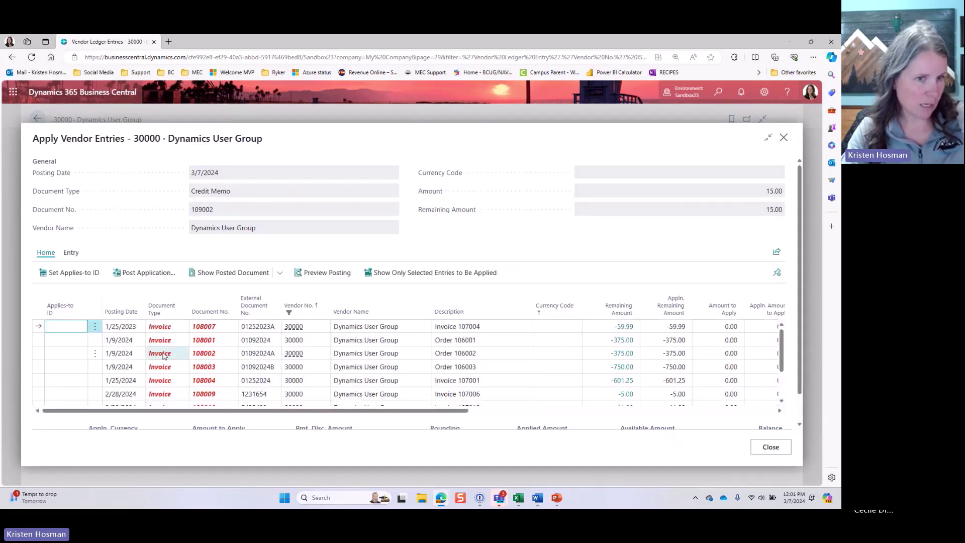
Step: Mark invoice 108013 for the -90.00 credit memo application, post it, and return to Vendors
{"action": "scroll", "coordinate": [164, 357], "scroll_direction": "down", "scroll_amount": 1}
{"action": "left_click", "coordinate": [66, 386]}
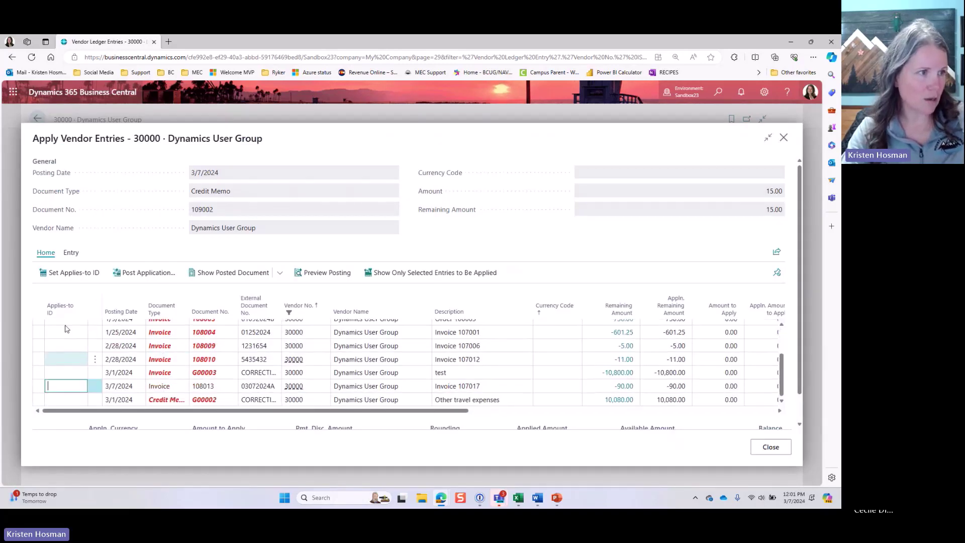
{"action": "left_click", "coordinate": [58, 272]}
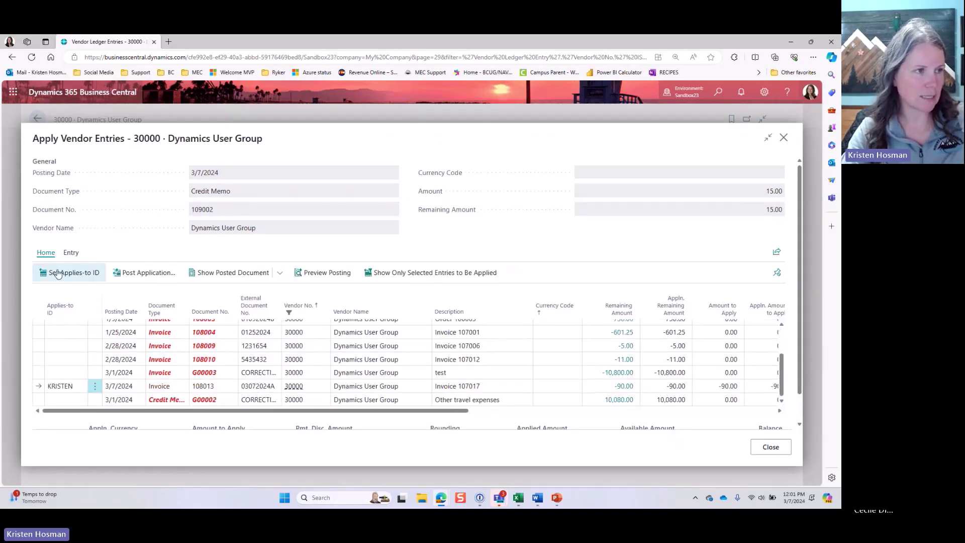
{"action": "left_click", "coordinate": [150, 273]}
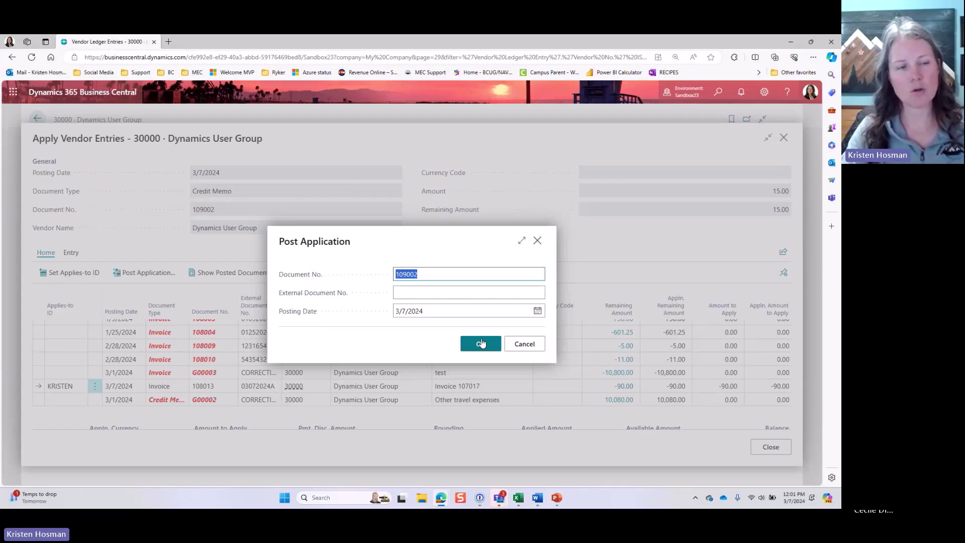
{"action": "left_click", "coordinate": [481, 343]}
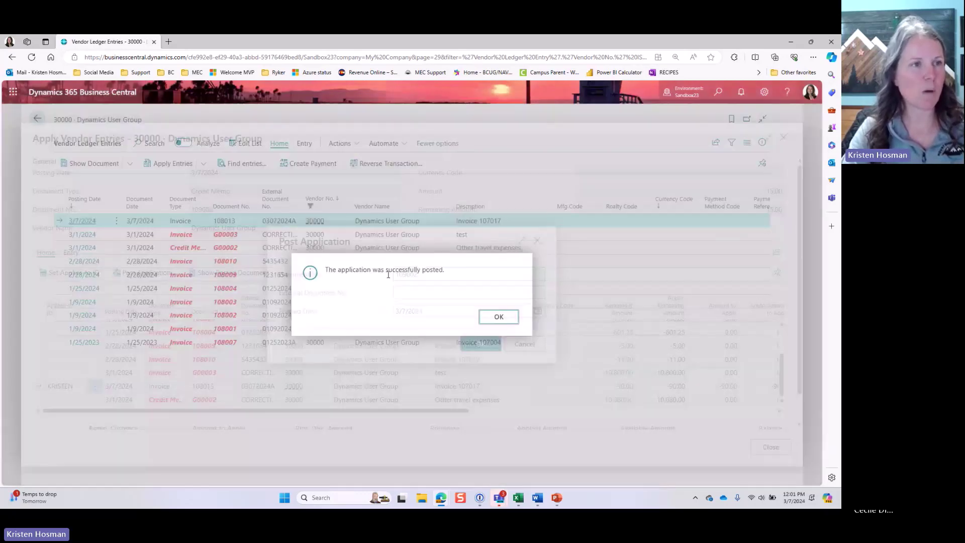
{"action": "left_click", "coordinate": [498, 317]}
{"action": "left_click", "coordinate": [37, 119]}
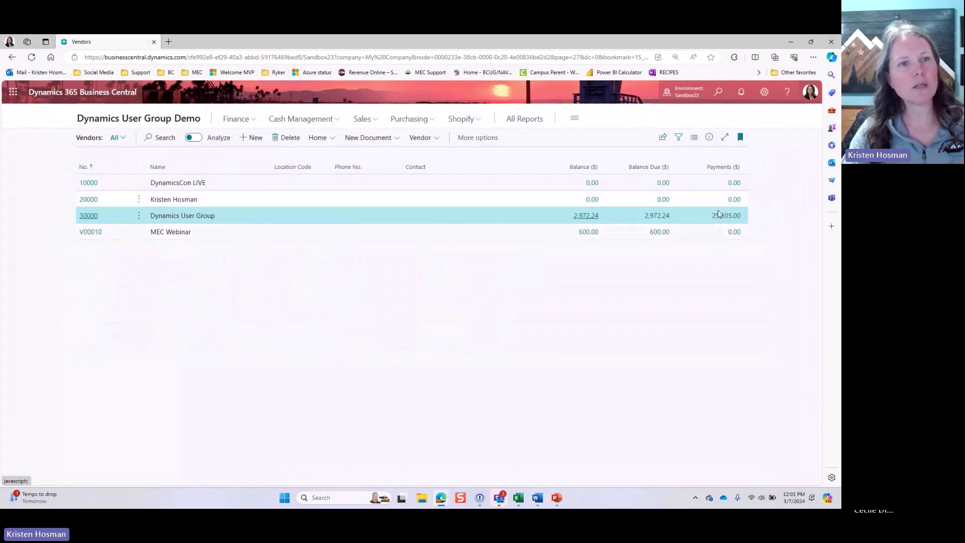
{"action": "left_click", "coordinate": [719, 217]}
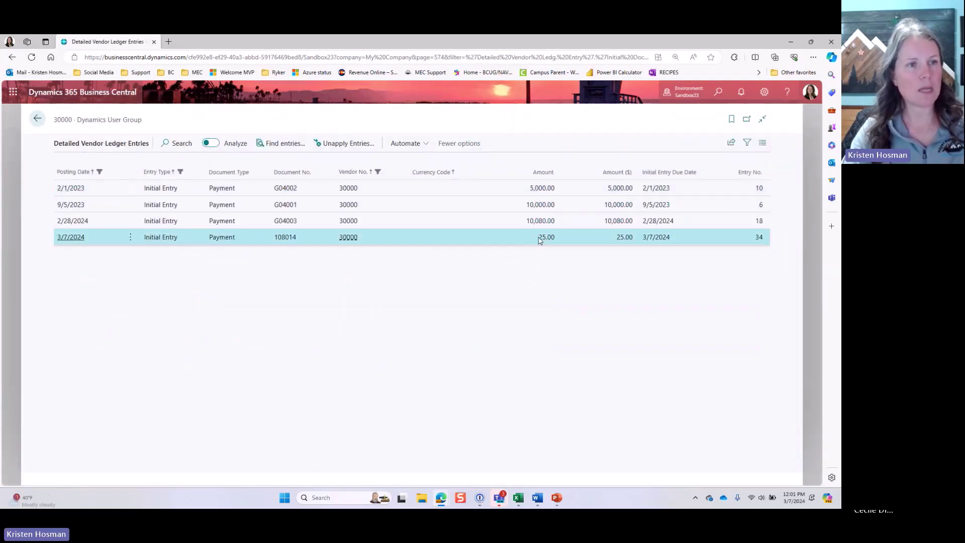
{"action": "left_click_drag", "start_coordinate": [538, 240], "coordinate": [559, 242]}
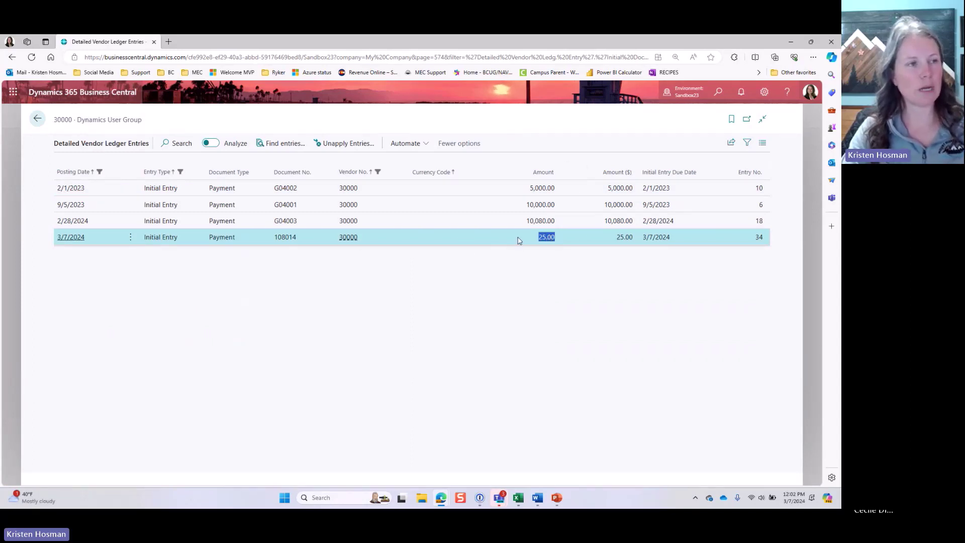
{"action": "double_click", "coordinate": [214, 240]}
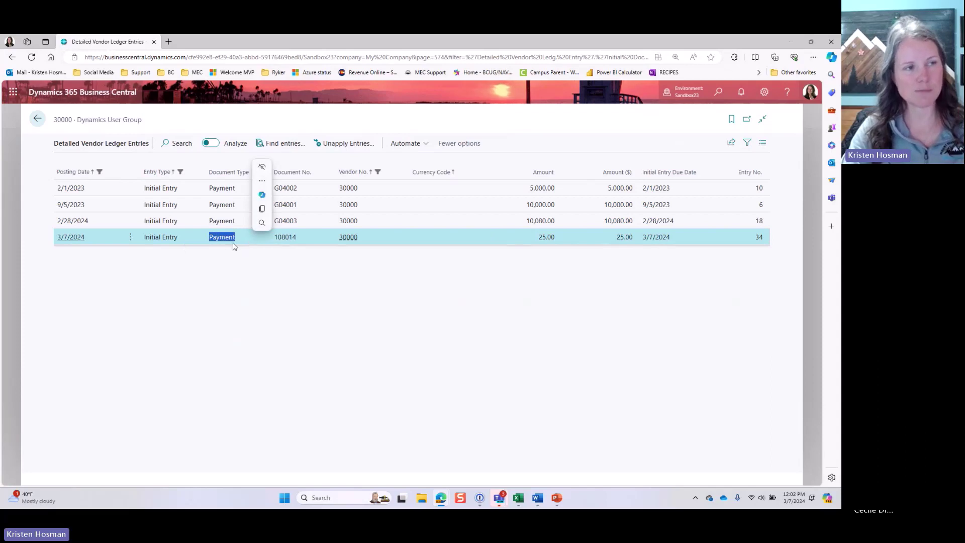
{"action": "left_click", "coordinate": [226, 244]}
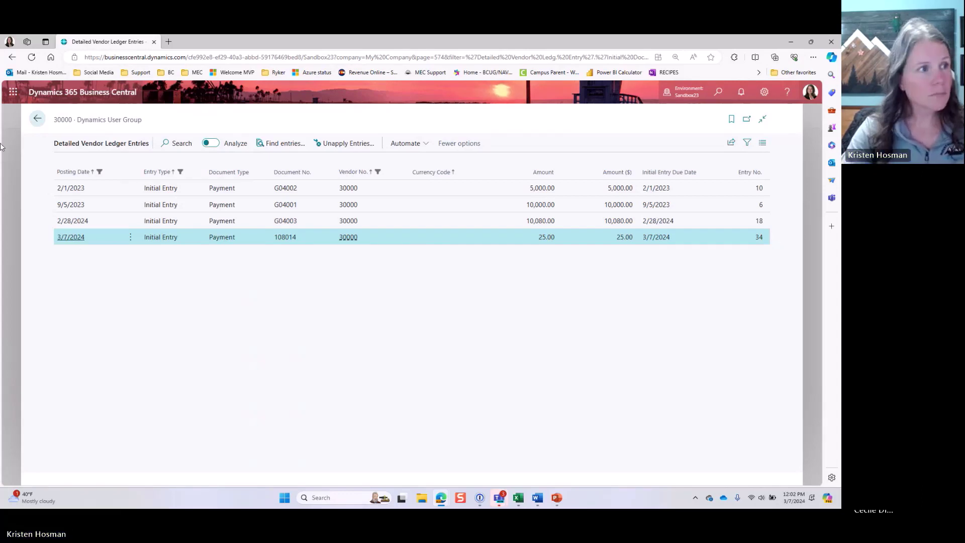
{"action": "left_click", "coordinate": [39, 118]}
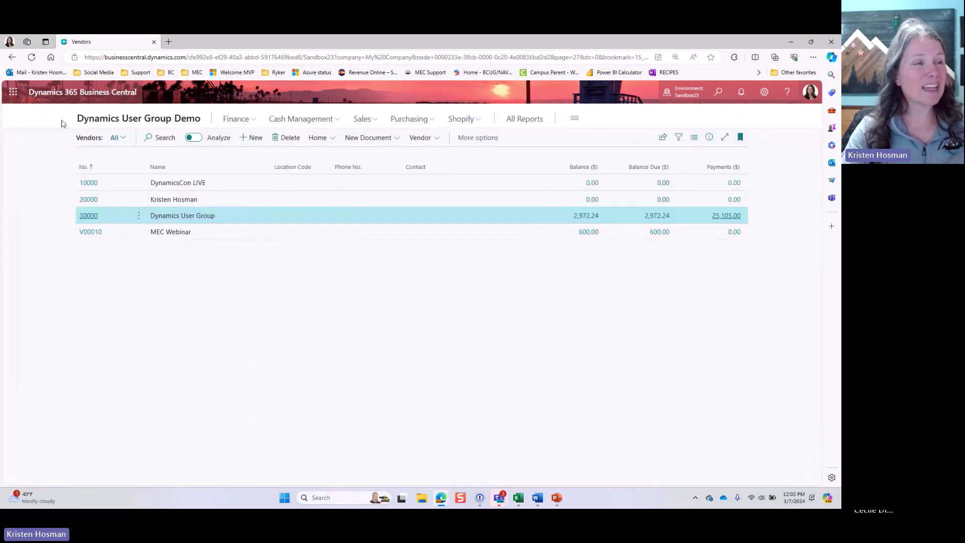